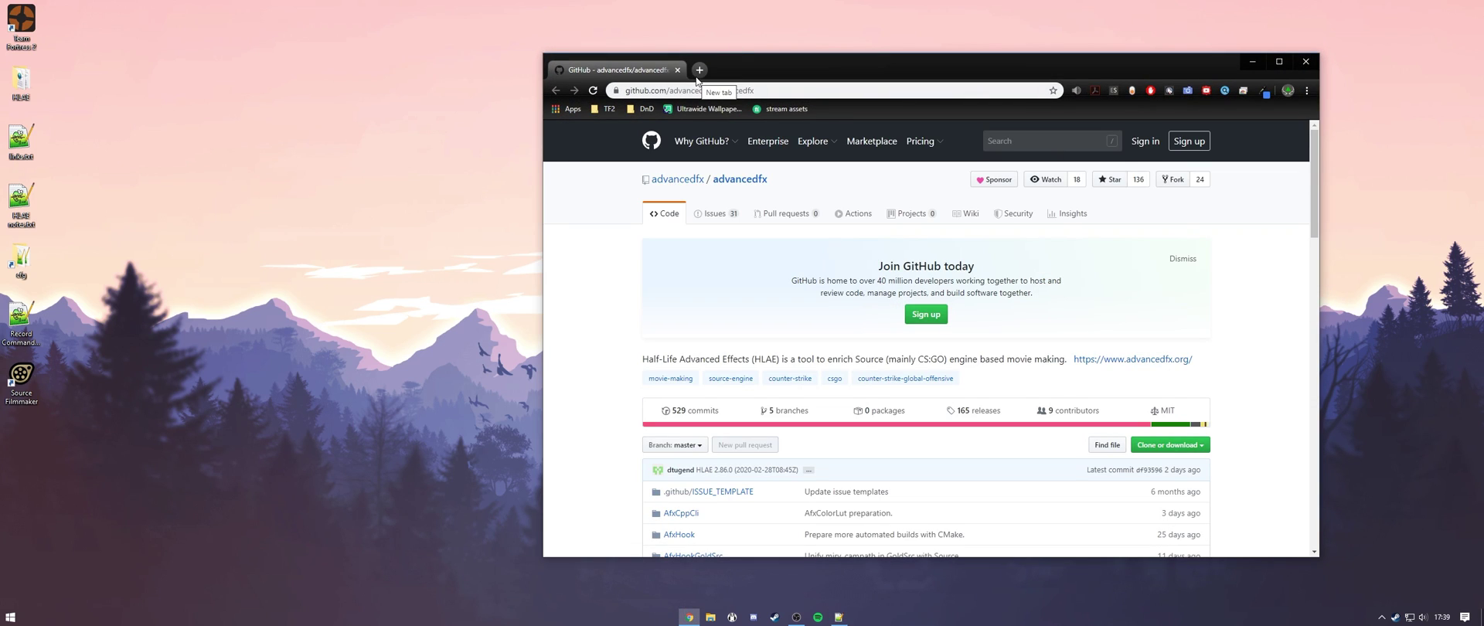
- Scroll down the advancedfx GitHub repository page to view its file list
{"action": "scroll", "coordinate": [790, 269], "scroll_direction": "down", "scroll_amount": 4}
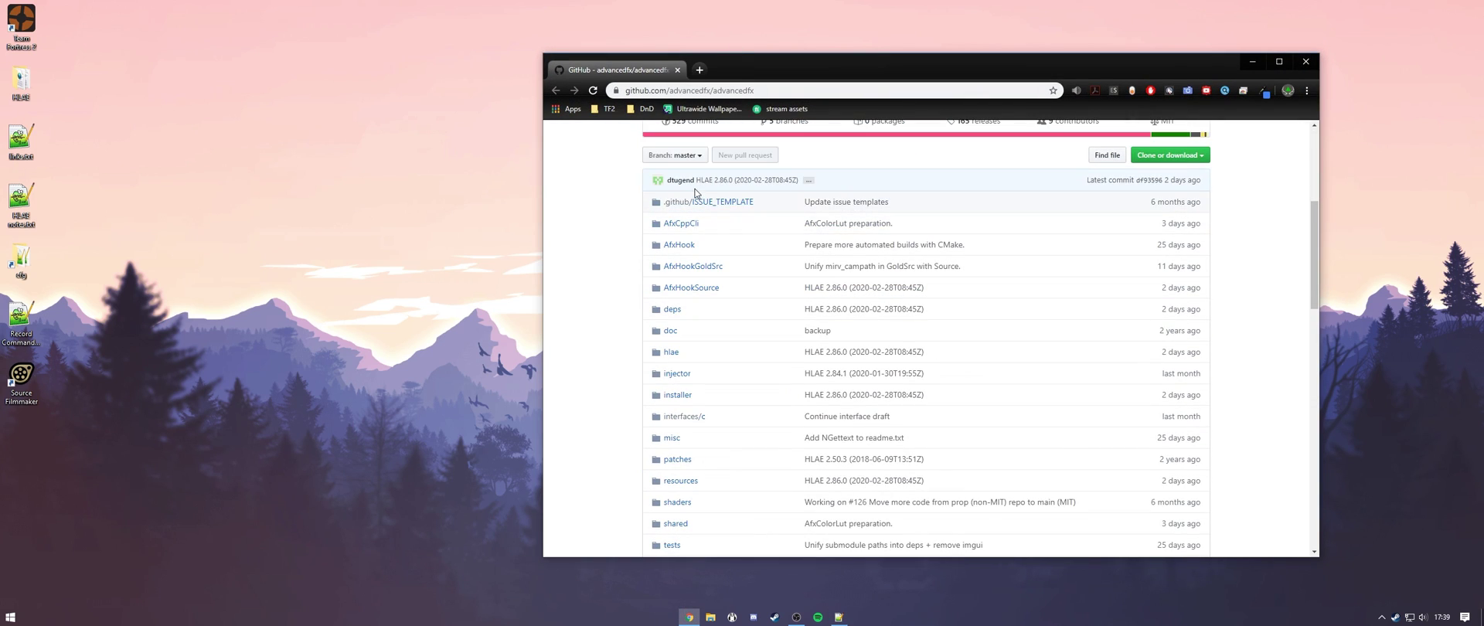
- Close Chrome and launch HLAE.exe from the HLAE folder
{"action": "left_click", "coordinate": [1305, 61]}
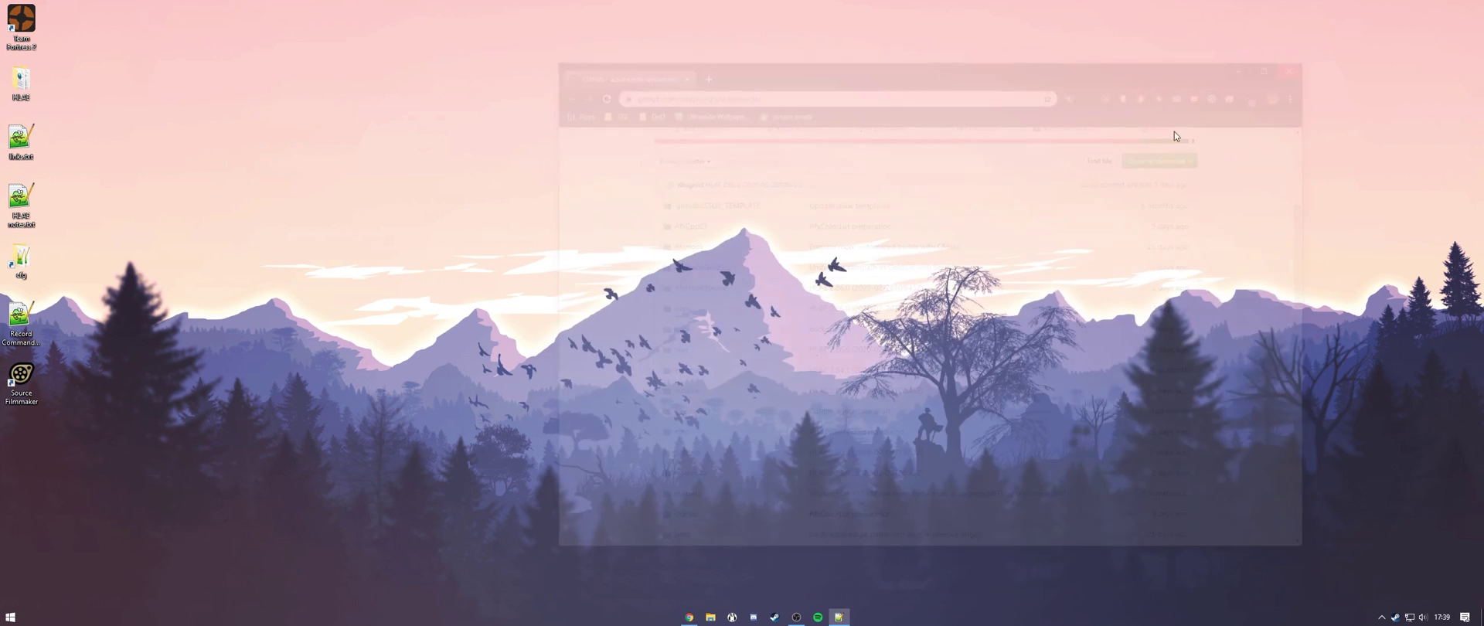
{"action": "double_click", "coordinate": [22, 82]}
{"action": "scroll", "coordinate": [632, 274], "scroll_direction": "down", "scroll_amount": 15}
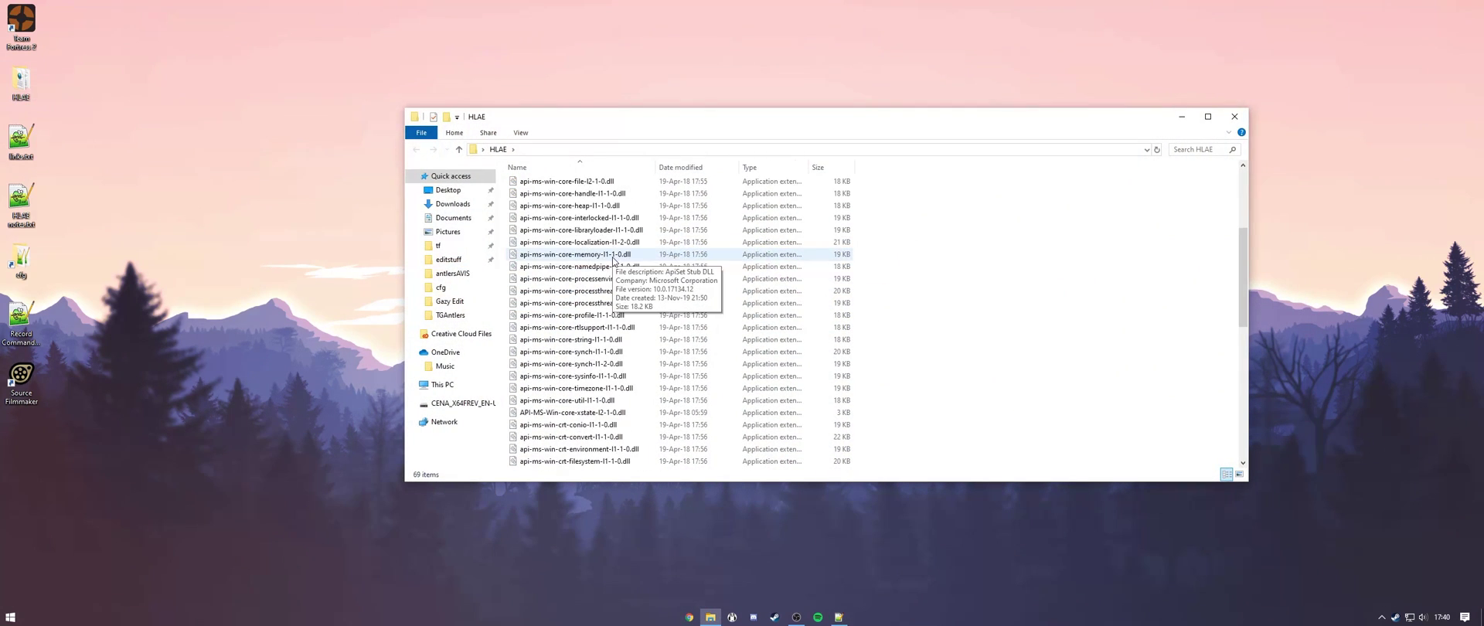
{"action": "double_click", "coordinate": [633, 276]}
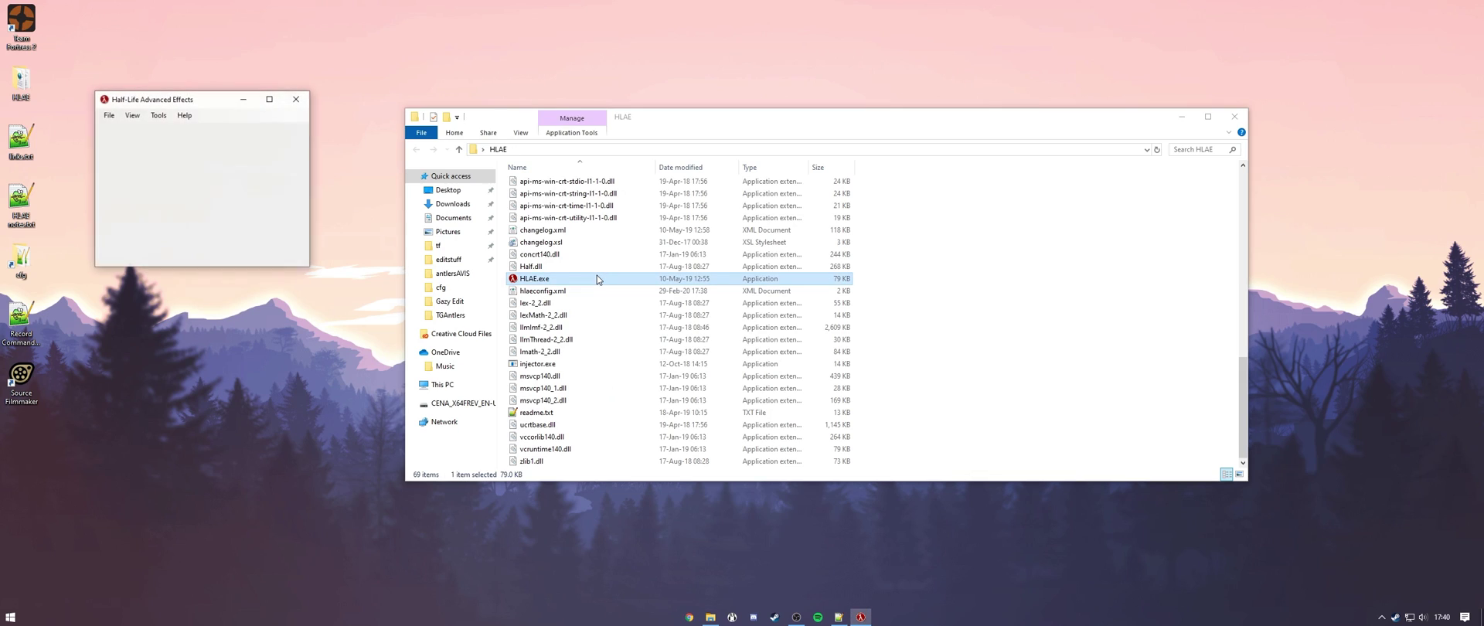
- Launch TF2 via Custom Loader with AfxHookSource.dll and '-insecure -steam -game tf'
{"action": "left_click", "coordinate": [165, 117]}
{"action": "mouse_move", "coordinate": [175, 159]}
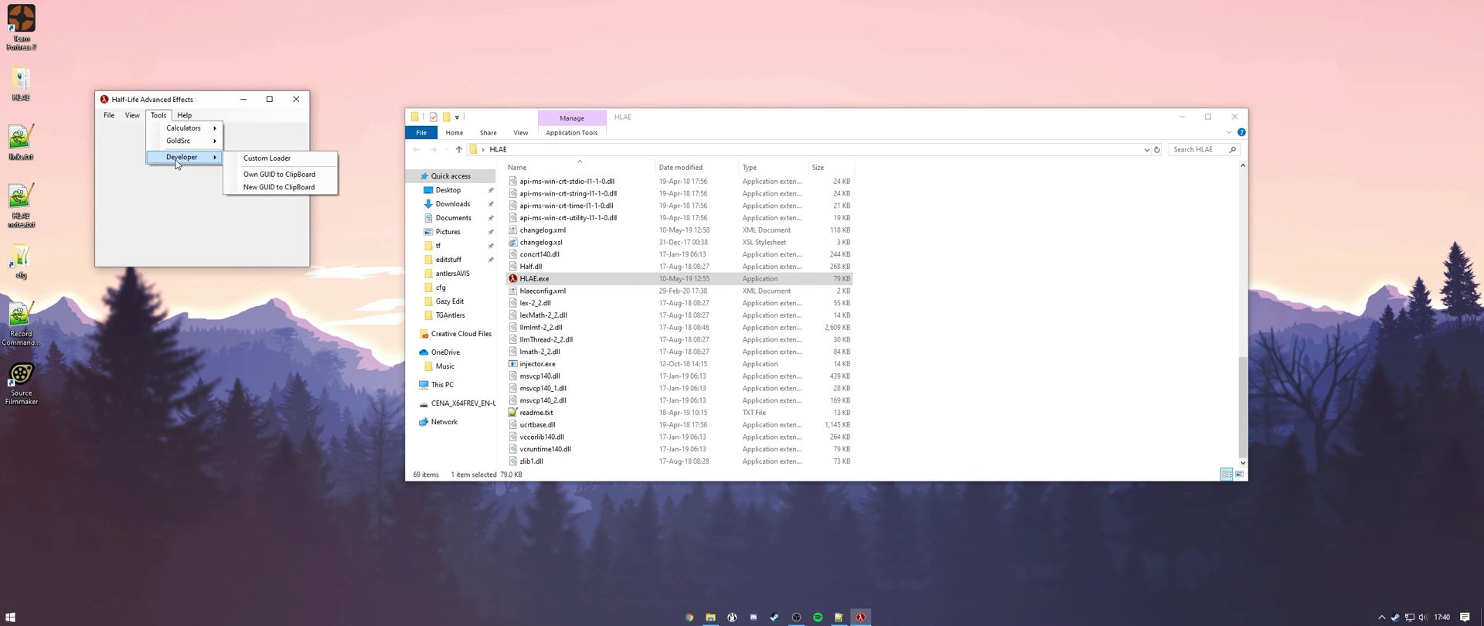
{"action": "left_click", "coordinate": [252, 158]}
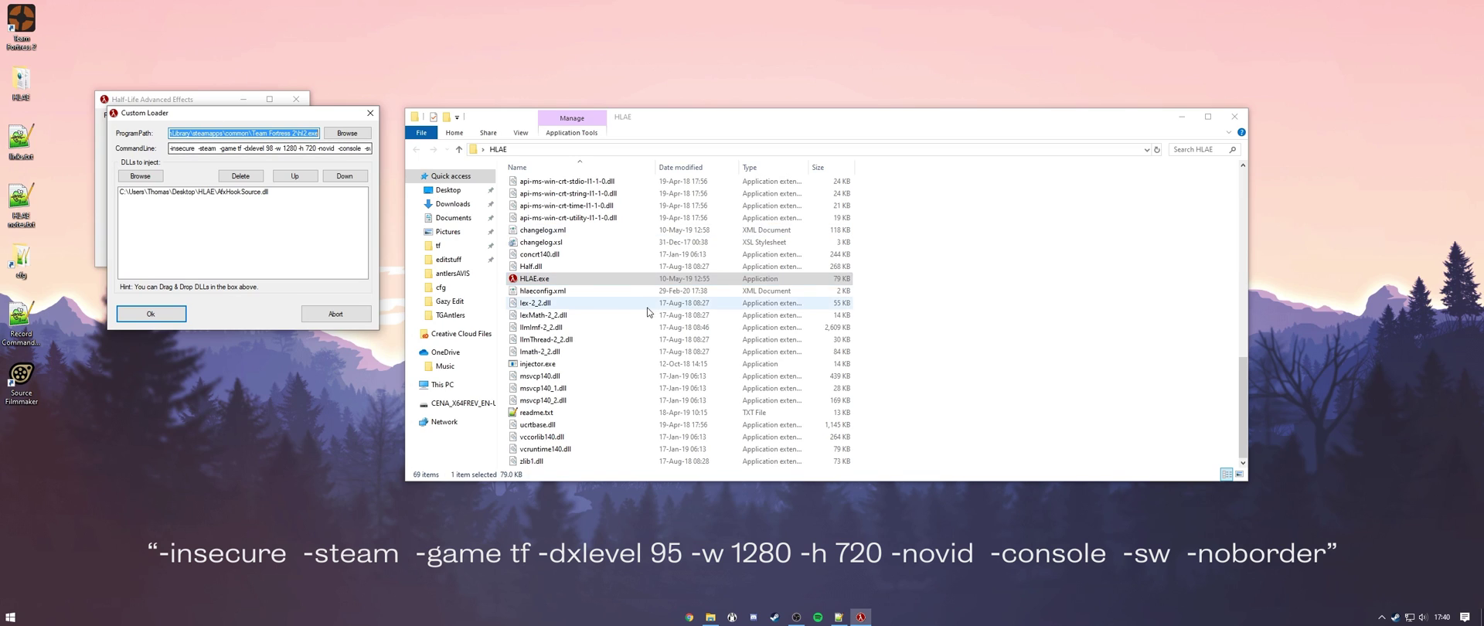
{"action": "scroll", "coordinate": [670, 285], "scroll_direction": "up", "scroll_amount": 15}
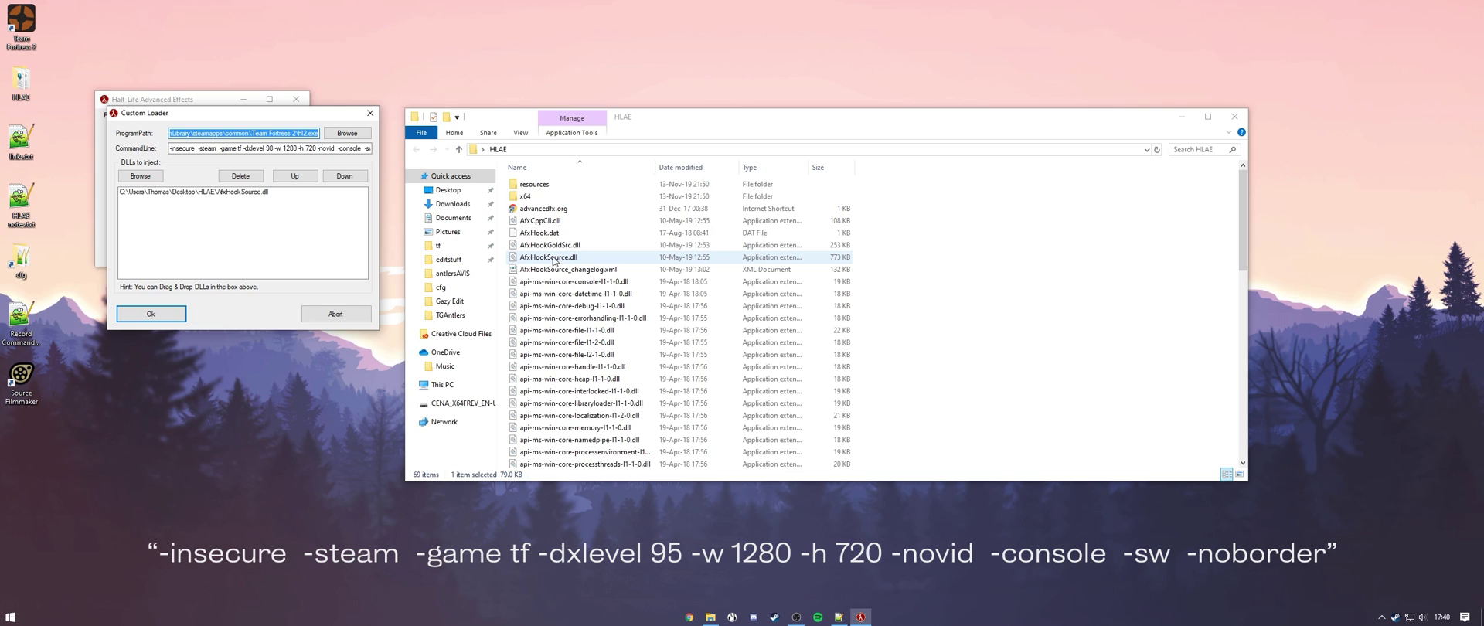
{"action": "left_click", "coordinate": [138, 318]}
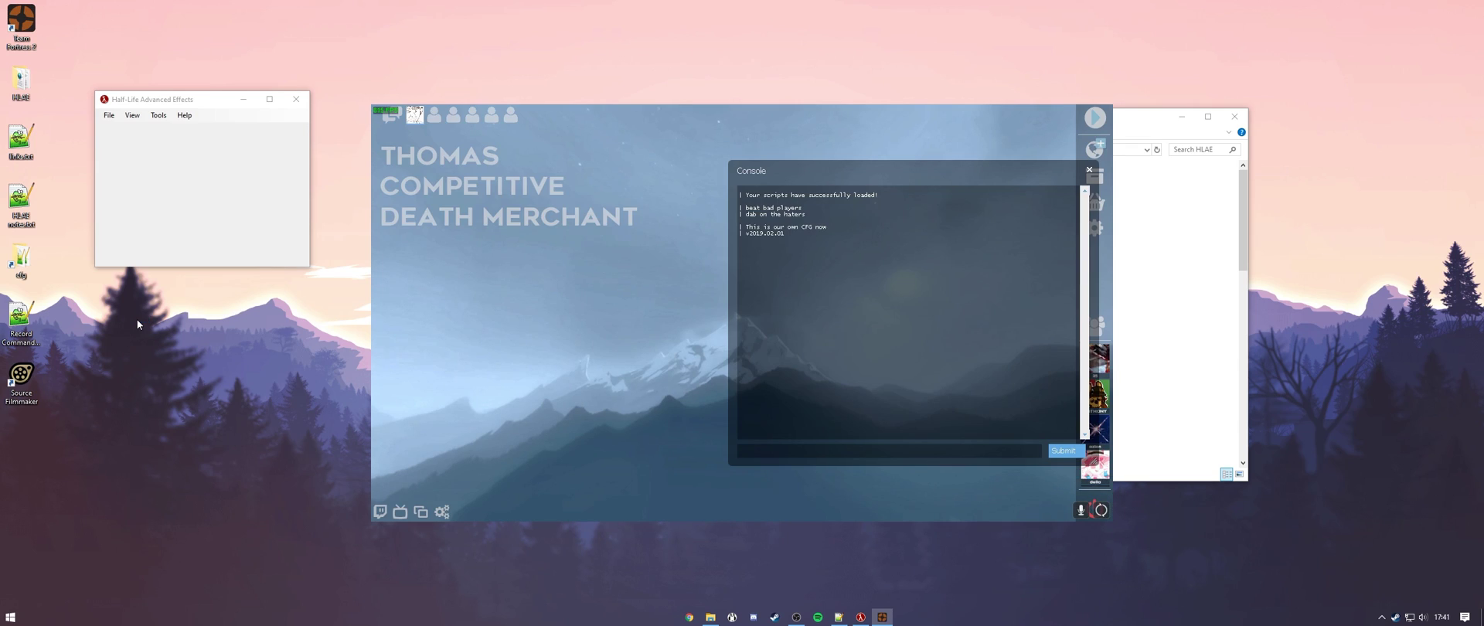
- Type 'mir' in the console to see the mirv_ autocompletions, then clear it and close the console
{"action": "type", "text": "mirv_"}
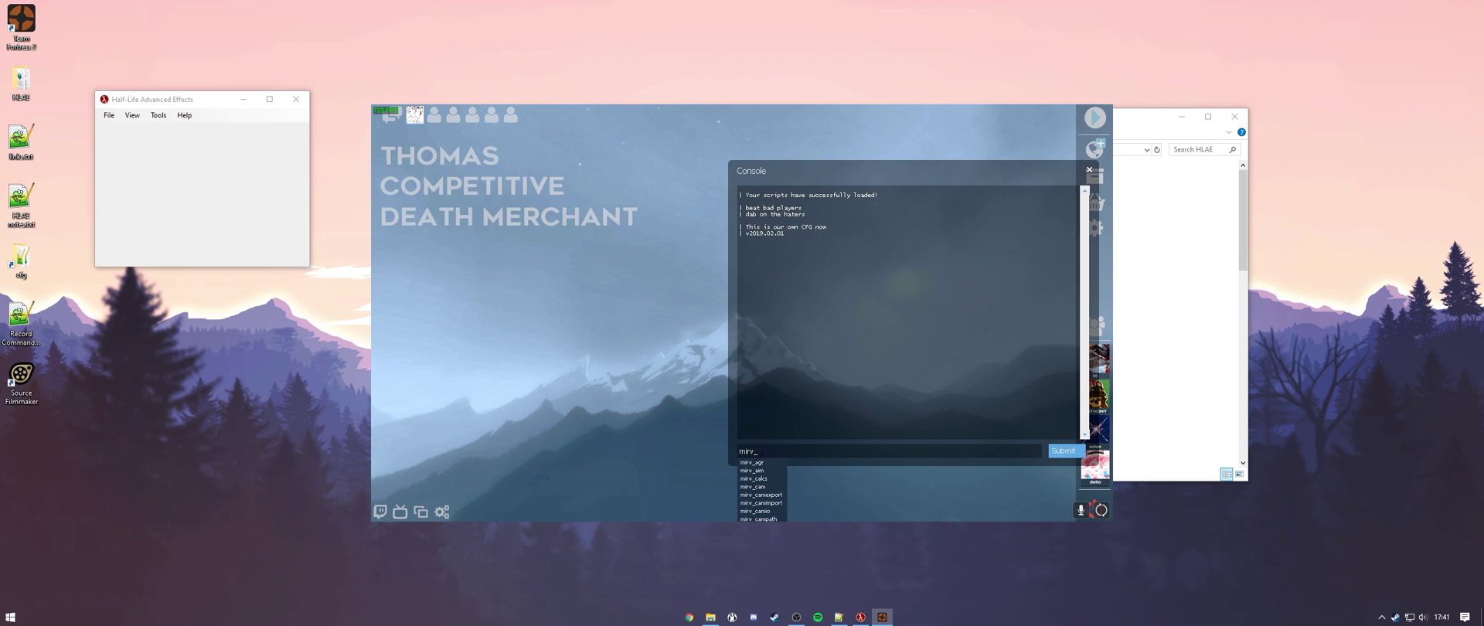
{"action": "left_click", "coordinate": [756, 451]}
{"action": "key", "text": "BackSpace"}
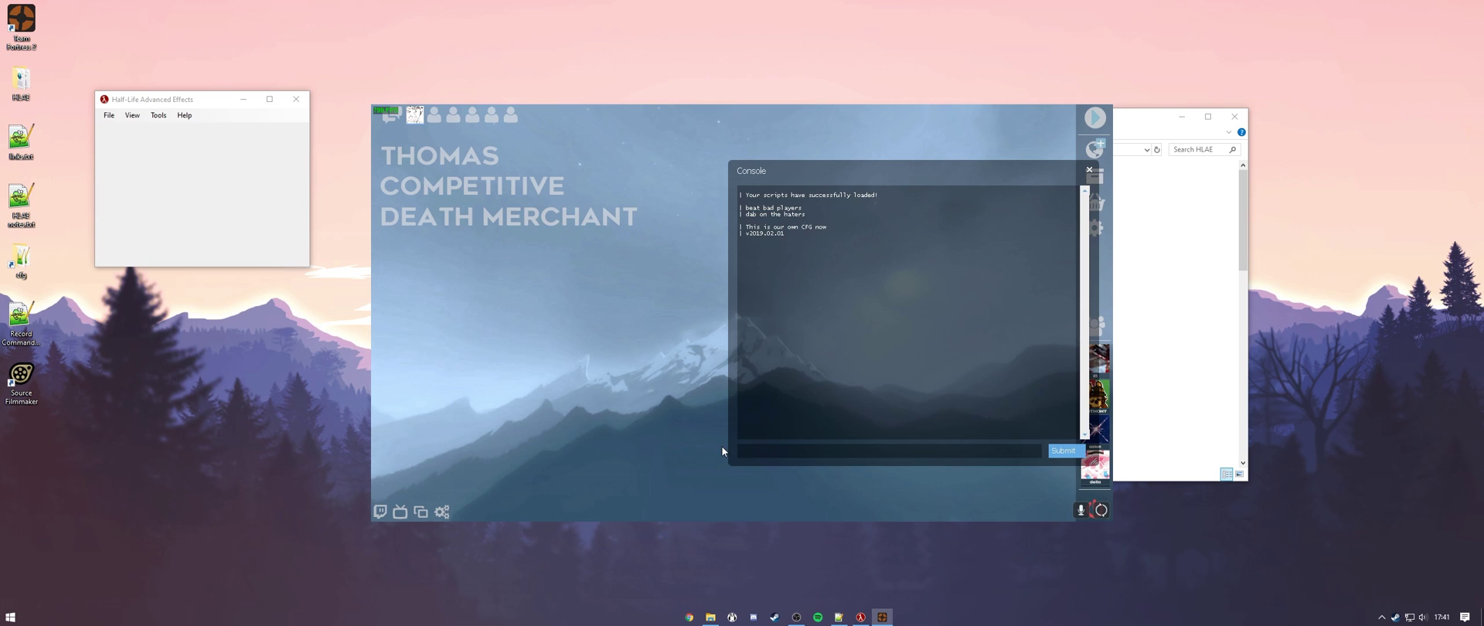
{"action": "left_click", "coordinate": [1089, 170]}
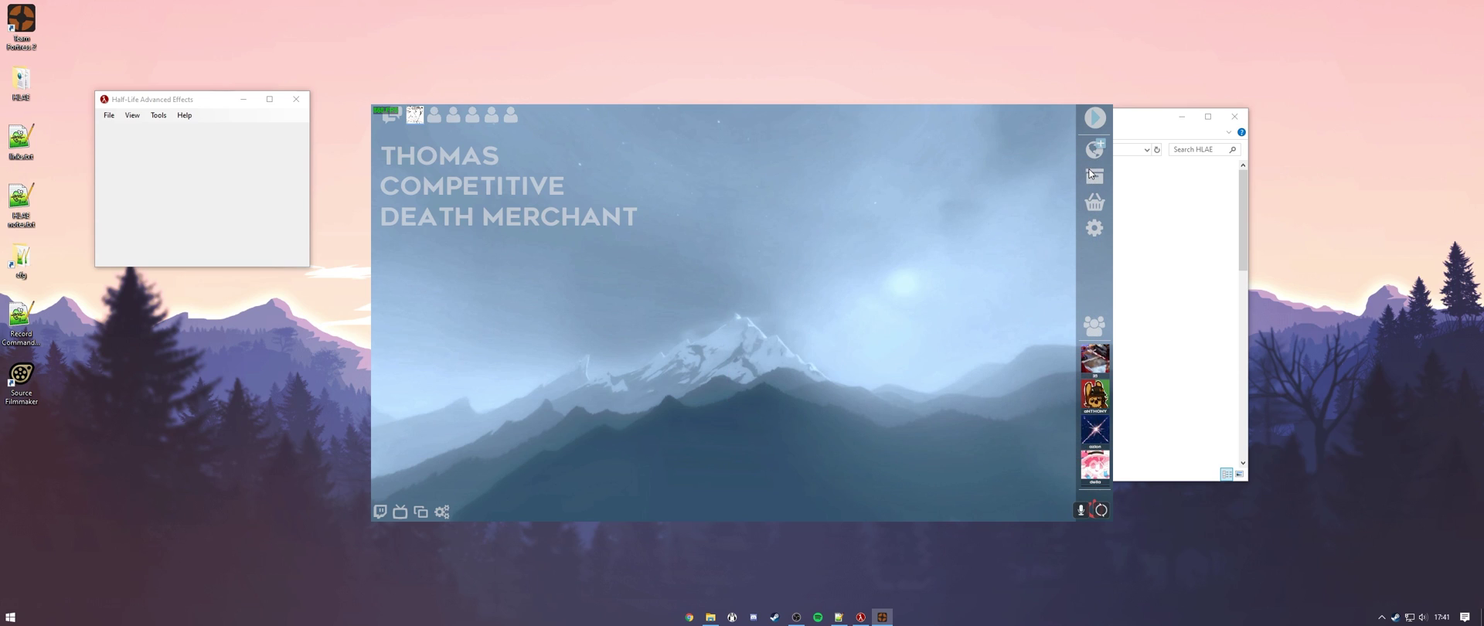
- Open ragdolls.cfg from the antlersCFG cfg folder in Notepad++
{"action": "left_click", "coordinate": [1147, 122]}
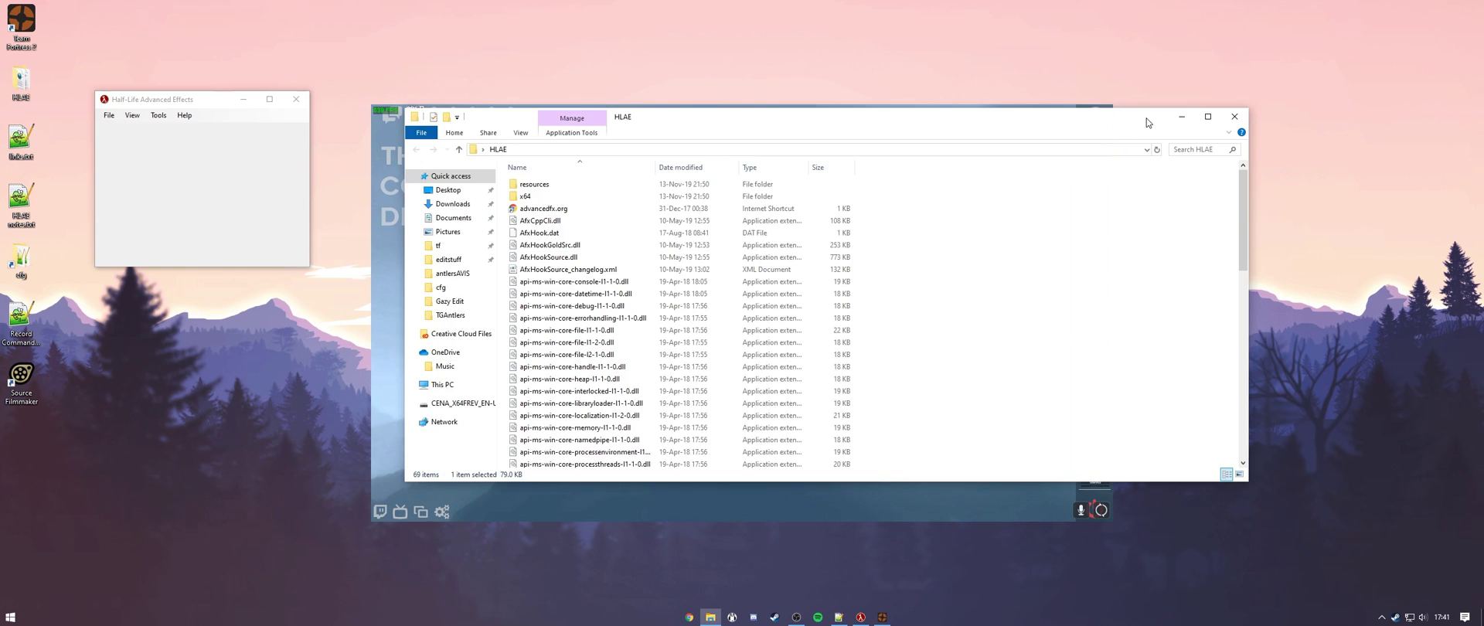
{"action": "left_click", "coordinate": [440, 287]}
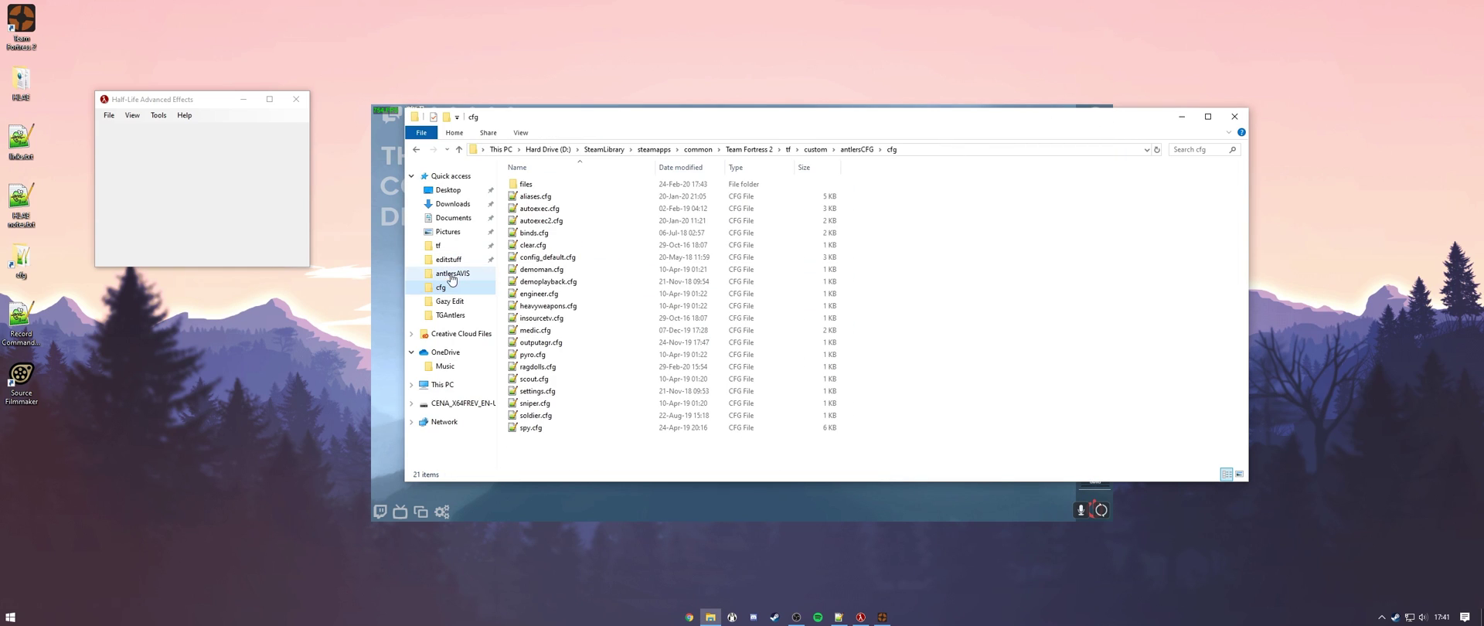
{"action": "left_click", "coordinate": [572, 347]}
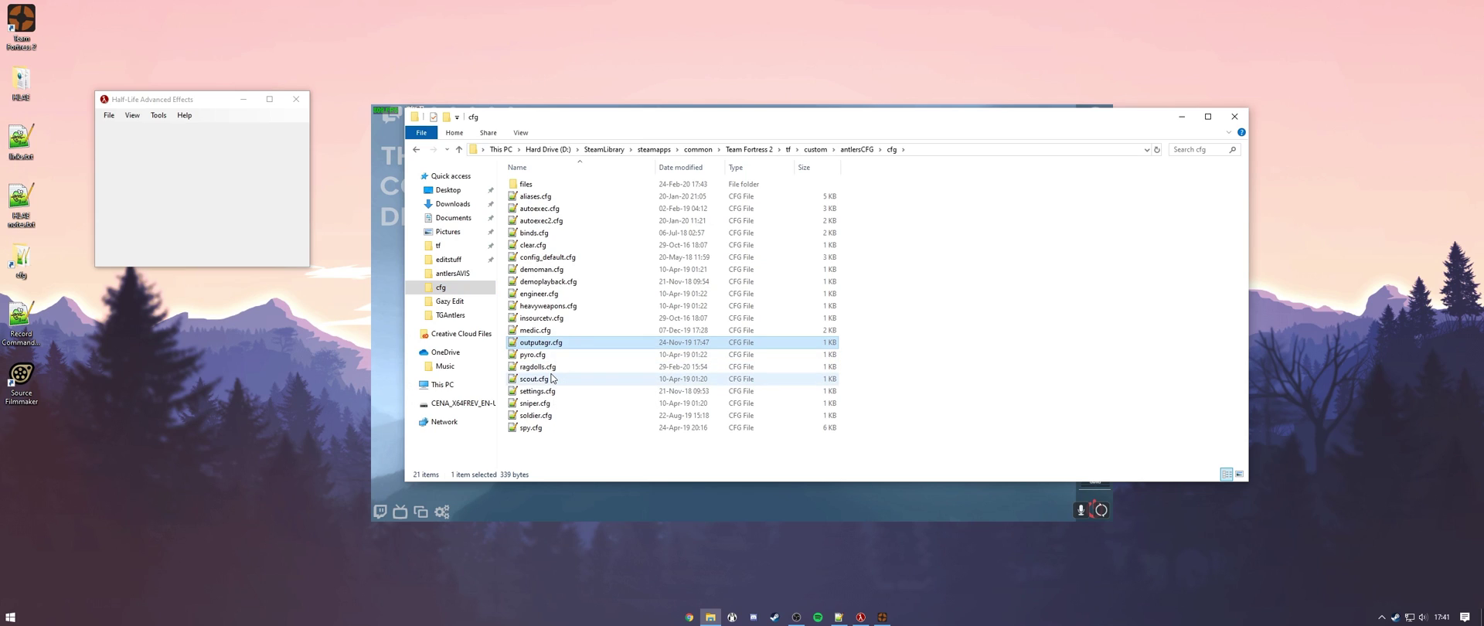
{"action": "left_click", "coordinate": [552, 370]}
{"action": "key", "text": "Up"}
{"action": "key", "text": "Up"}
{"action": "key", "text": "Up"}
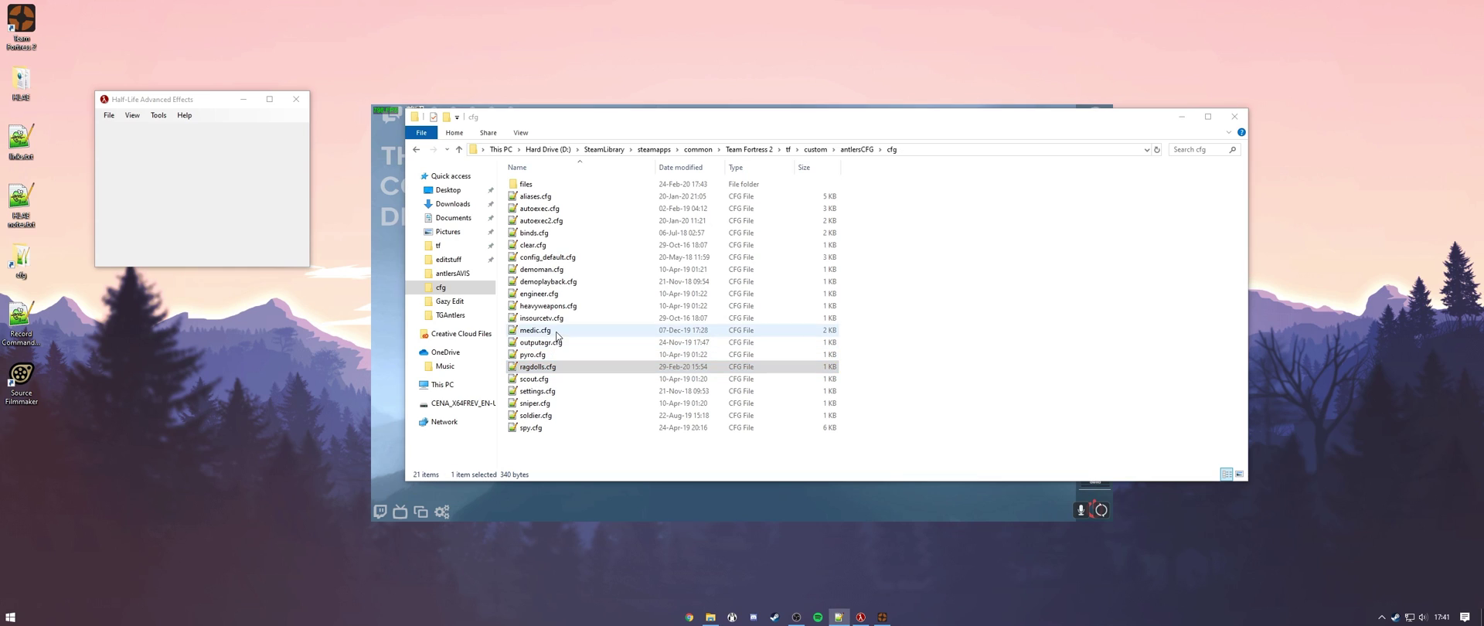
{"action": "key", "text": "Return"}
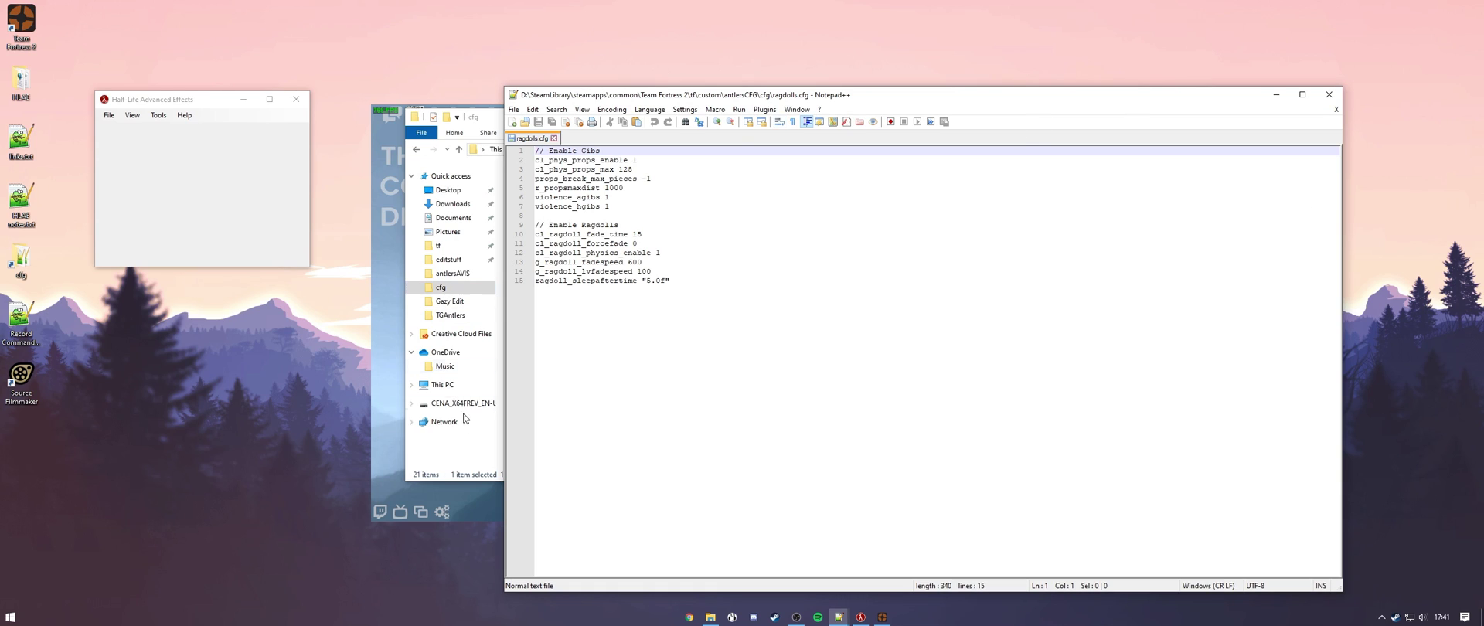
- Open outputagr.cfg to review its mirv_agr settings, then close both files and Notepad++
{"action": "left_click", "coordinate": [473, 453]}
{"action": "double_click", "coordinate": [552, 344]}
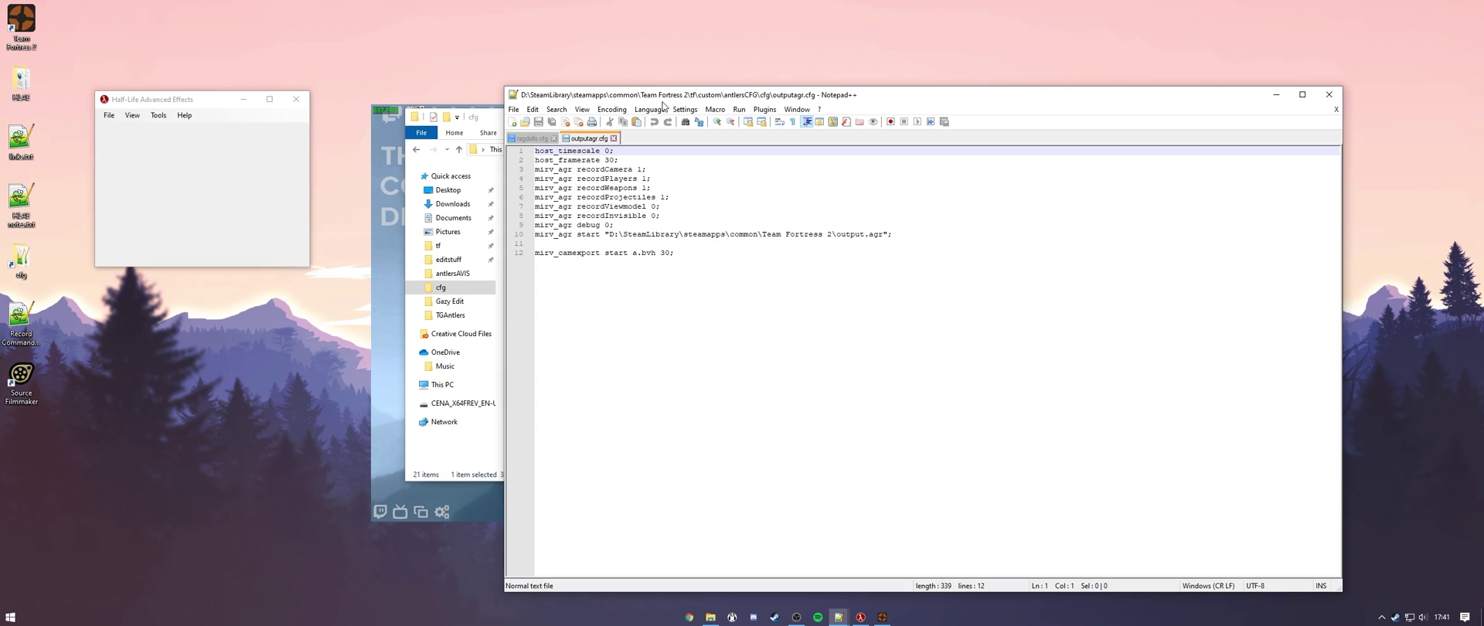
{"action": "left_click", "coordinate": [554, 139]}
{"action": "left_click", "coordinate": [560, 139]}
{"action": "left_click", "coordinate": [1328, 94]}
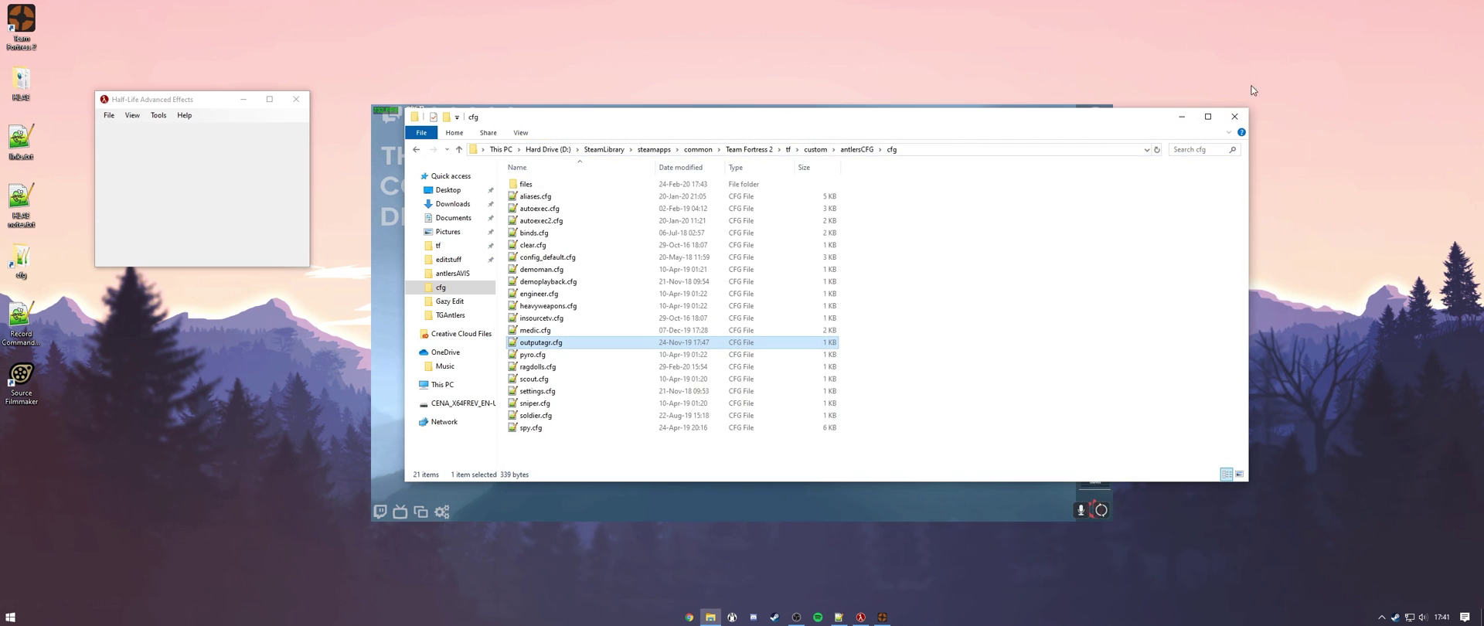
- Close the cfg folder and run 'mirv_agr enabled 1' in the TF2 console
{"action": "left_click", "coordinate": [1243, 119]}
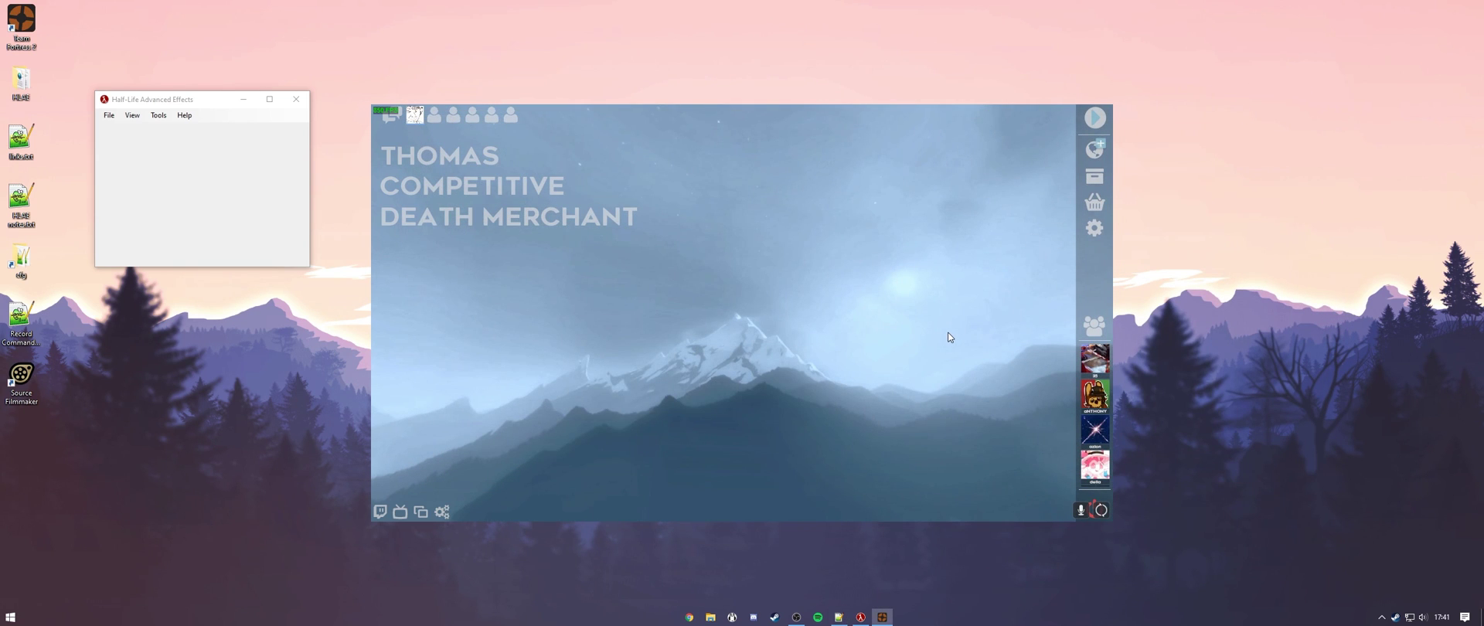
{"action": "key", "text": "grave"}
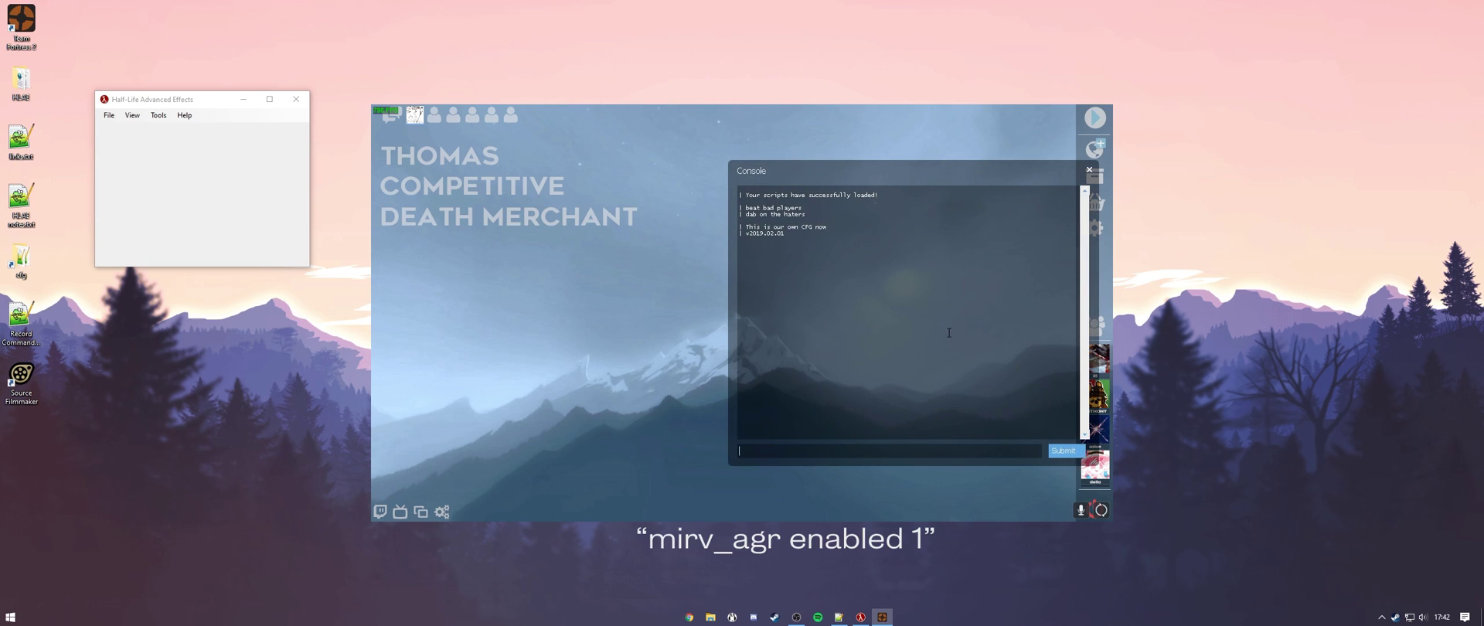
{"action": "type", "text": "mirc_"}
{"action": "key", "text": "BackSpace"}
{"action": "key", "text": "BackSpace"}
{"action": "type", "text": "v"}
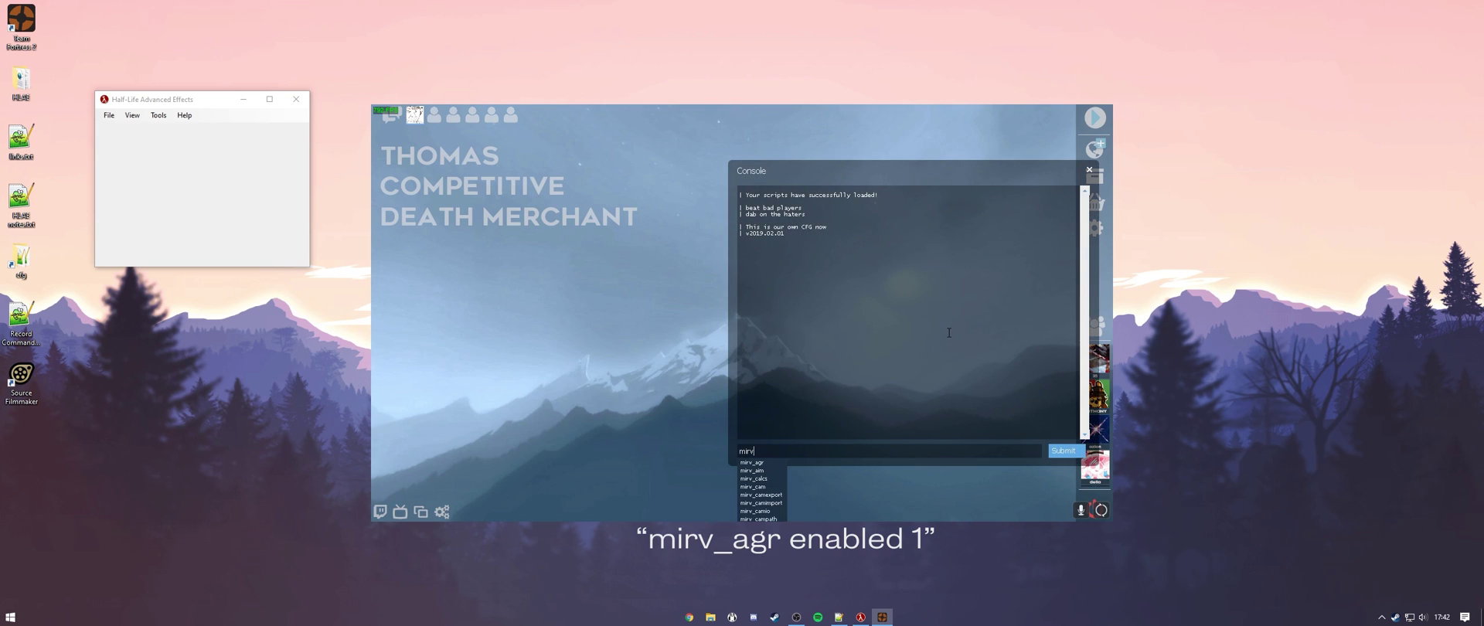
{"action": "type", "text": "_agr "}
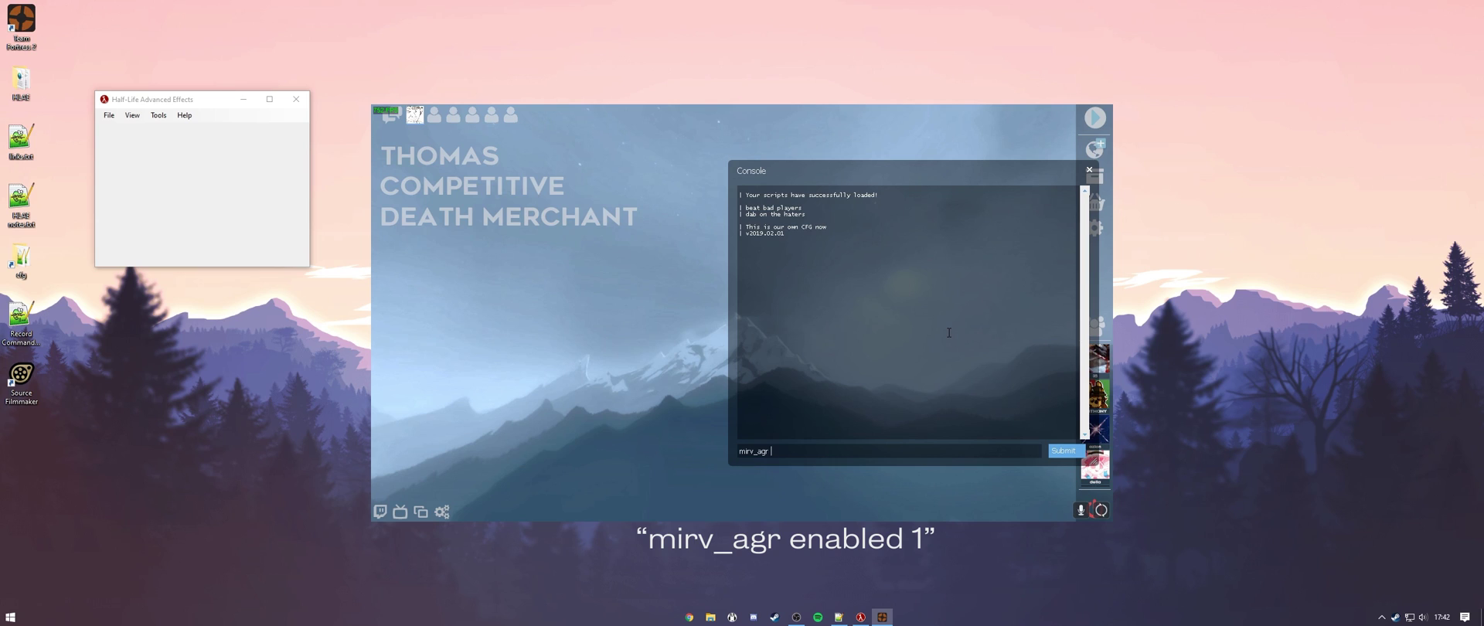
{"action": "type", "text": "enabled 1"}
{"action": "key", "text": "Return"}
- Play the demo with 'playdemo lexx_airshot_18500'
{"action": "type", "text": "pl"}
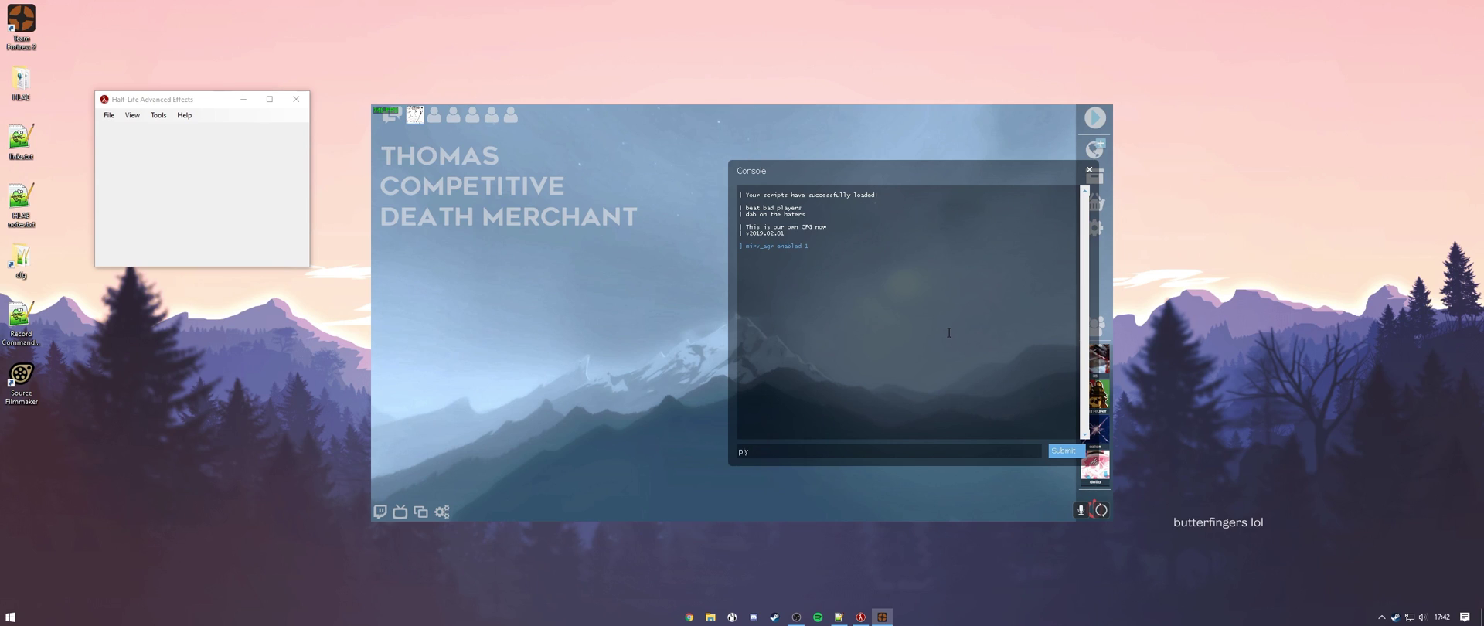
{"action": "type", "text": "aydemo "}
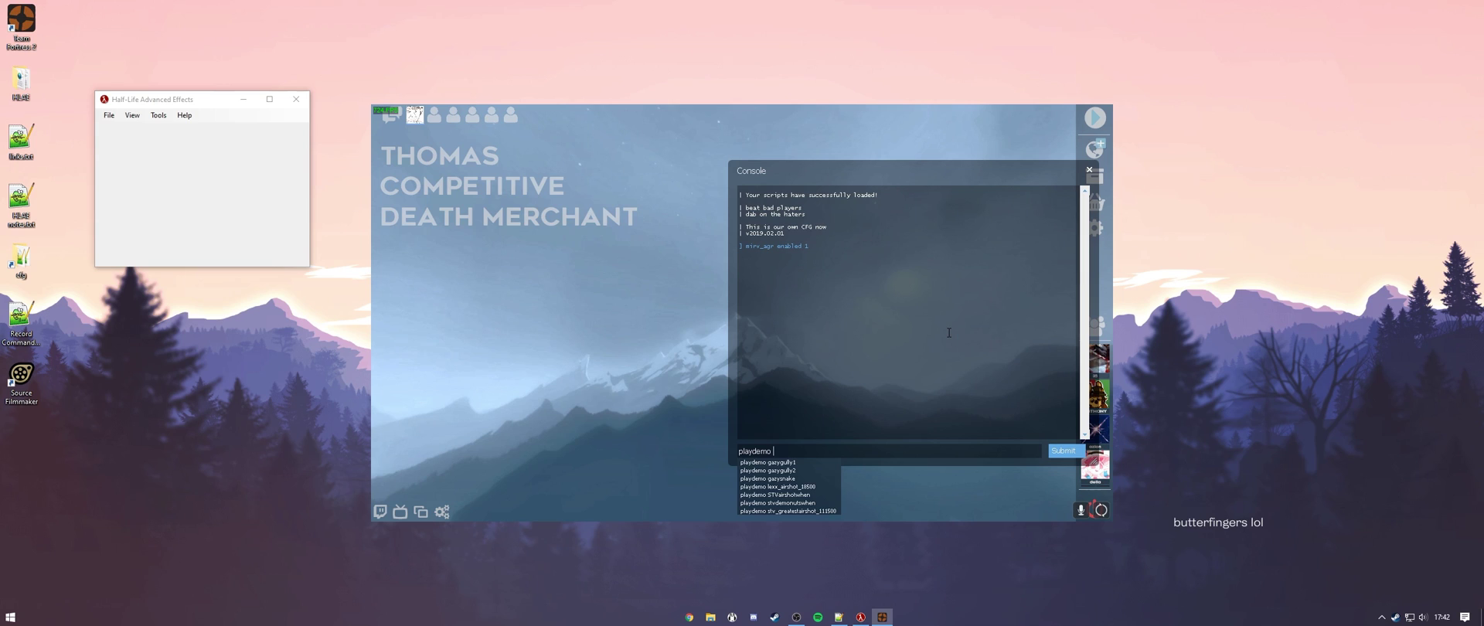
{"action": "type", "text": "le"}
{"action": "key", "text": "Tab"}
{"action": "type", "text": "\\"}
{"action": "key", "text": "Return"}
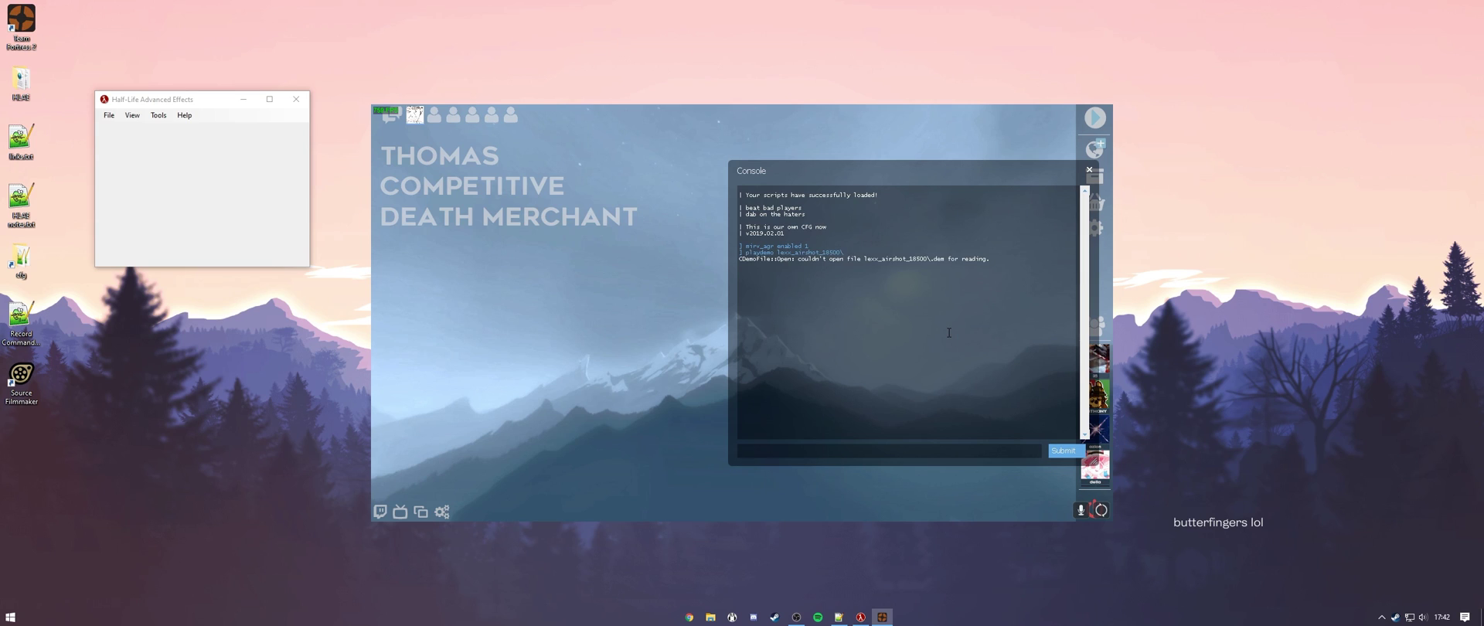
{"action": "type", "text": "playdemo lex"}
{"action": "key", "text": "Tab"}
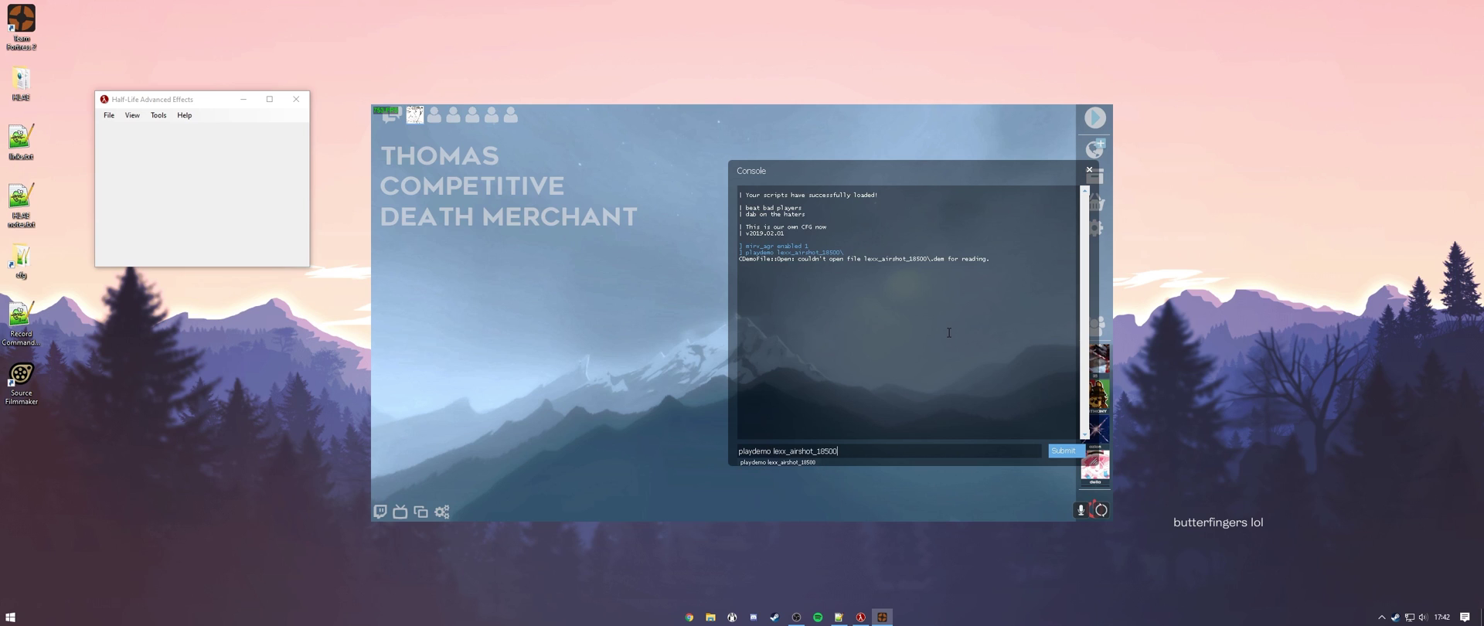
{"action": "key", "text": "Return"}
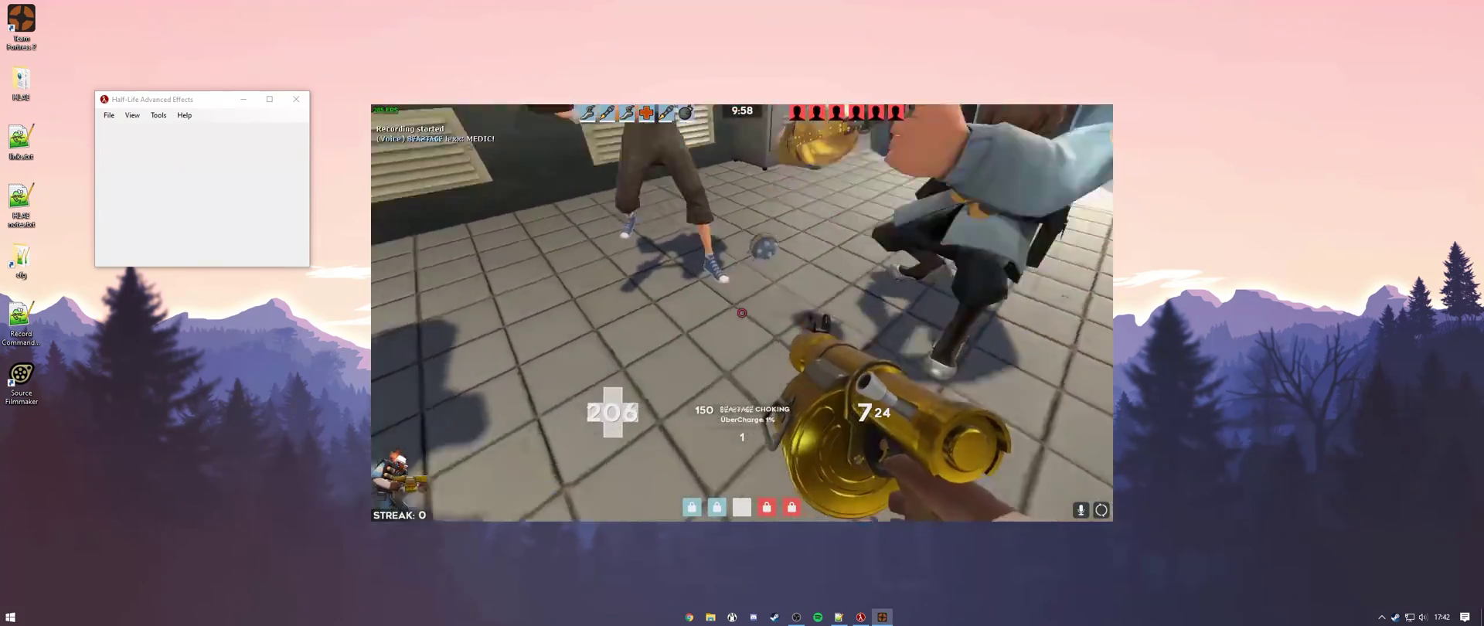
- Run demoui in the console to show the demo playback controls
{"action": "key", "text": "grave"}
{"action": "type", "text": "demoui"}
{"action": "key", "text": "Return"}
{"action": "key", "text": "grave"}
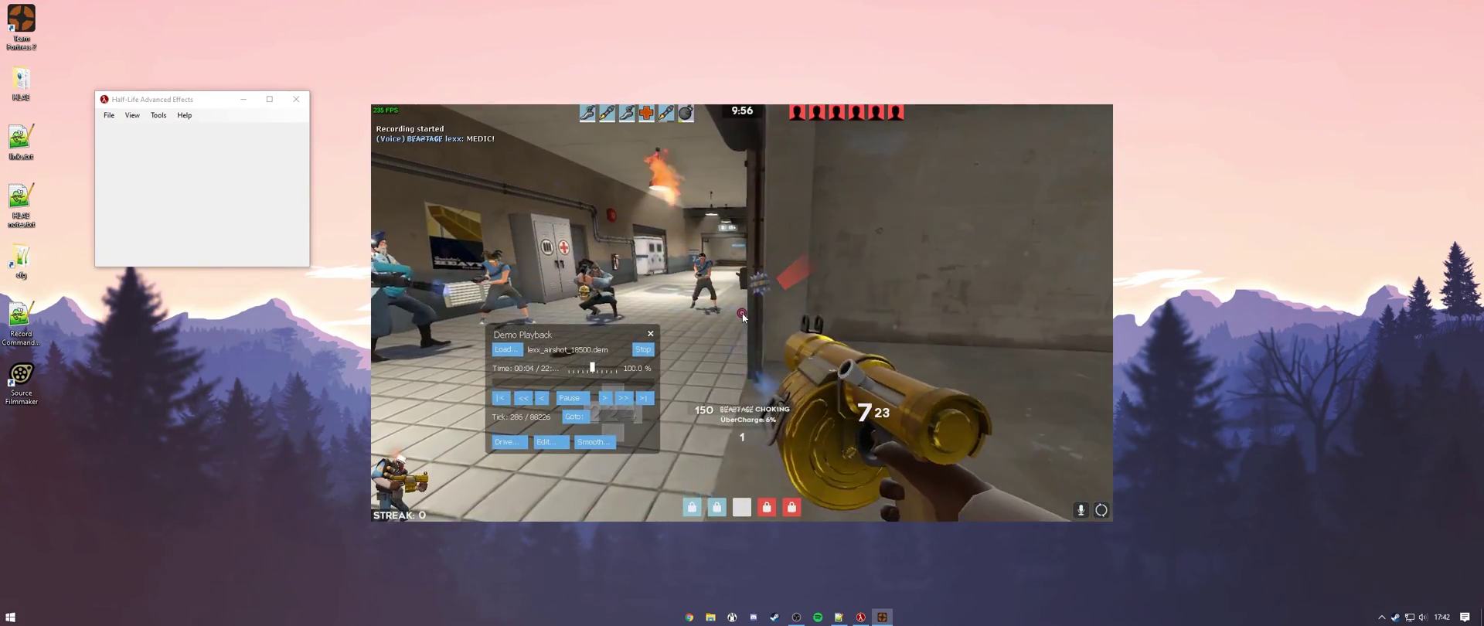
- Jump the demo to tick 18500, resume, and pause it at tick 19567
{"action": "left_click", "coordinate": [573, 397]}
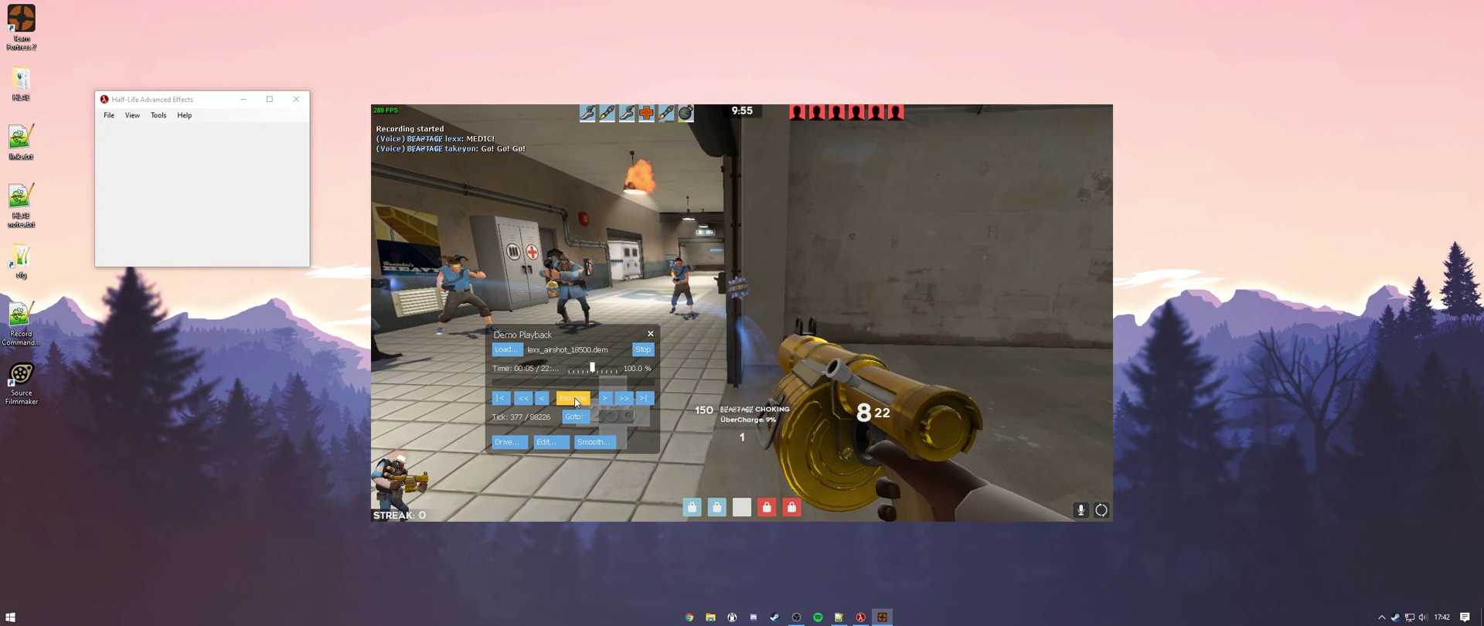
{"action": "left_click", "coordinate": [576, 401]}
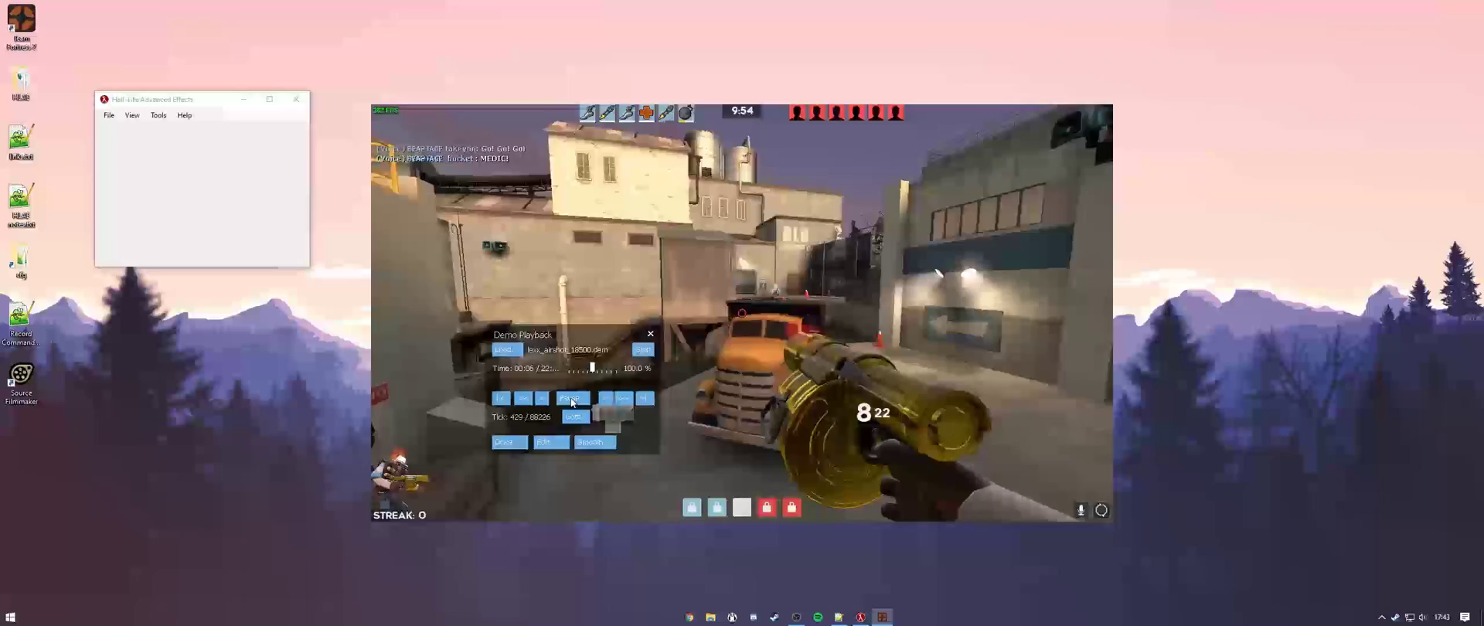
{"action": "left_click", "coordinate": [574, 399]}
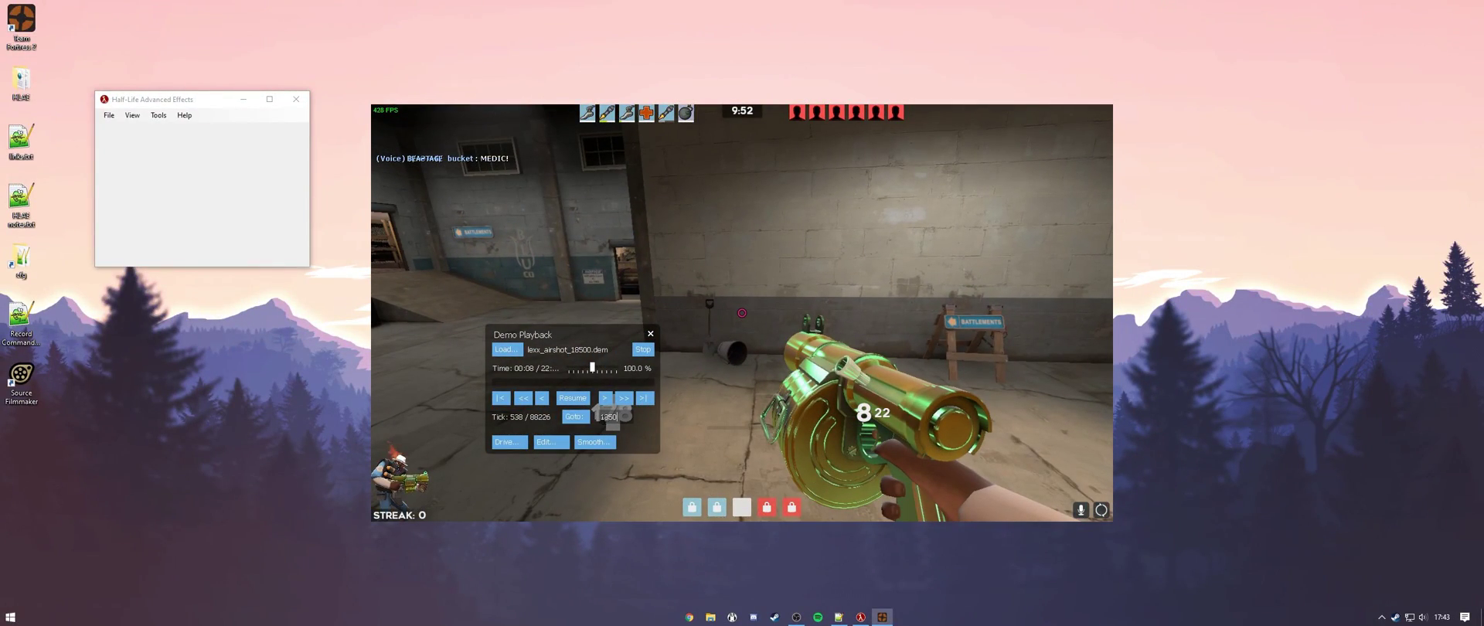
{"action": "left_click", "coordinate": [573, 418]}
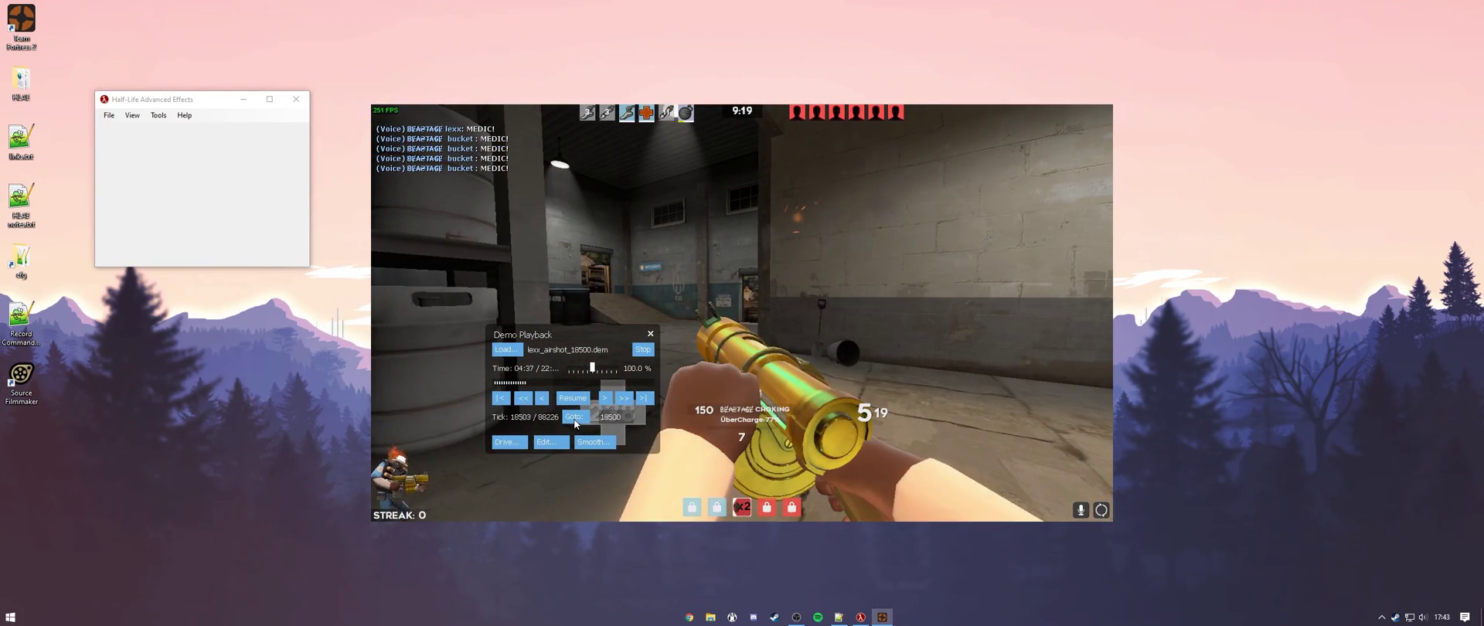
{"action": "left_click", "coordinate": [572, 397]}
{"action": "left_click_drag", "start_coordinate": [578, 332], "coordinate": [580, 355]}
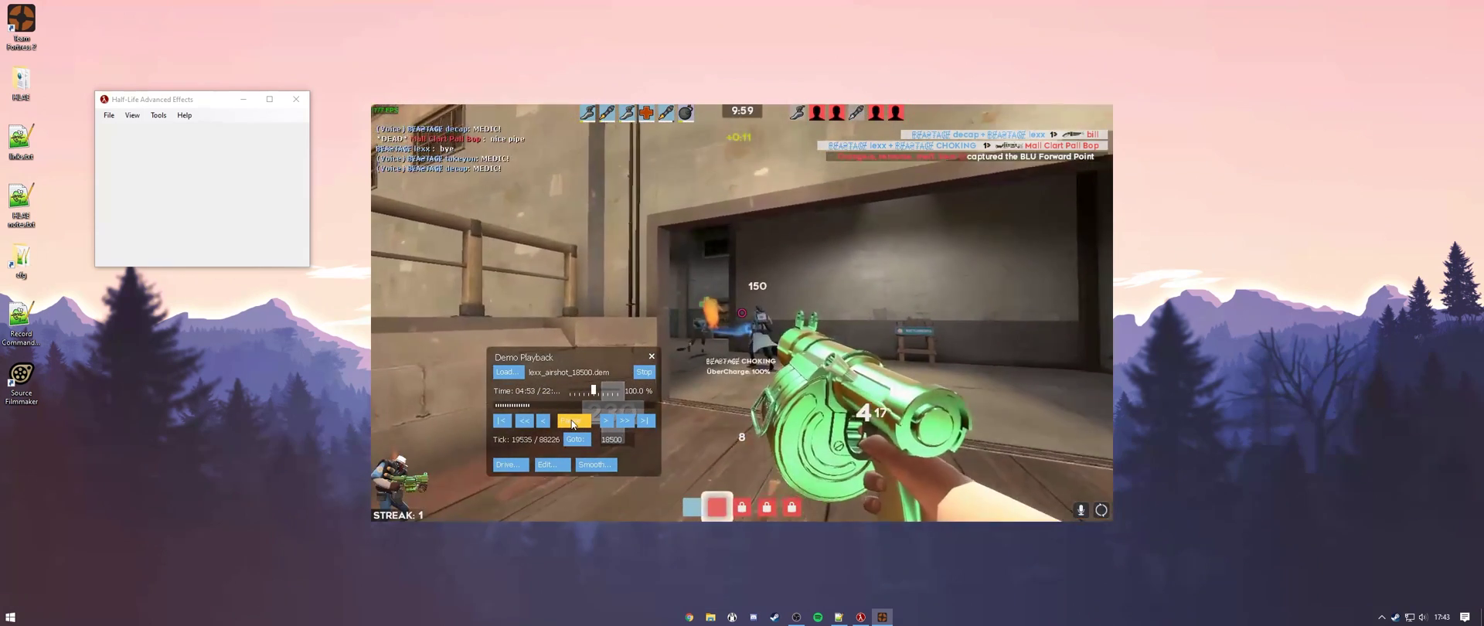
{"action": "left_click", "coordinate": [573, 421]}
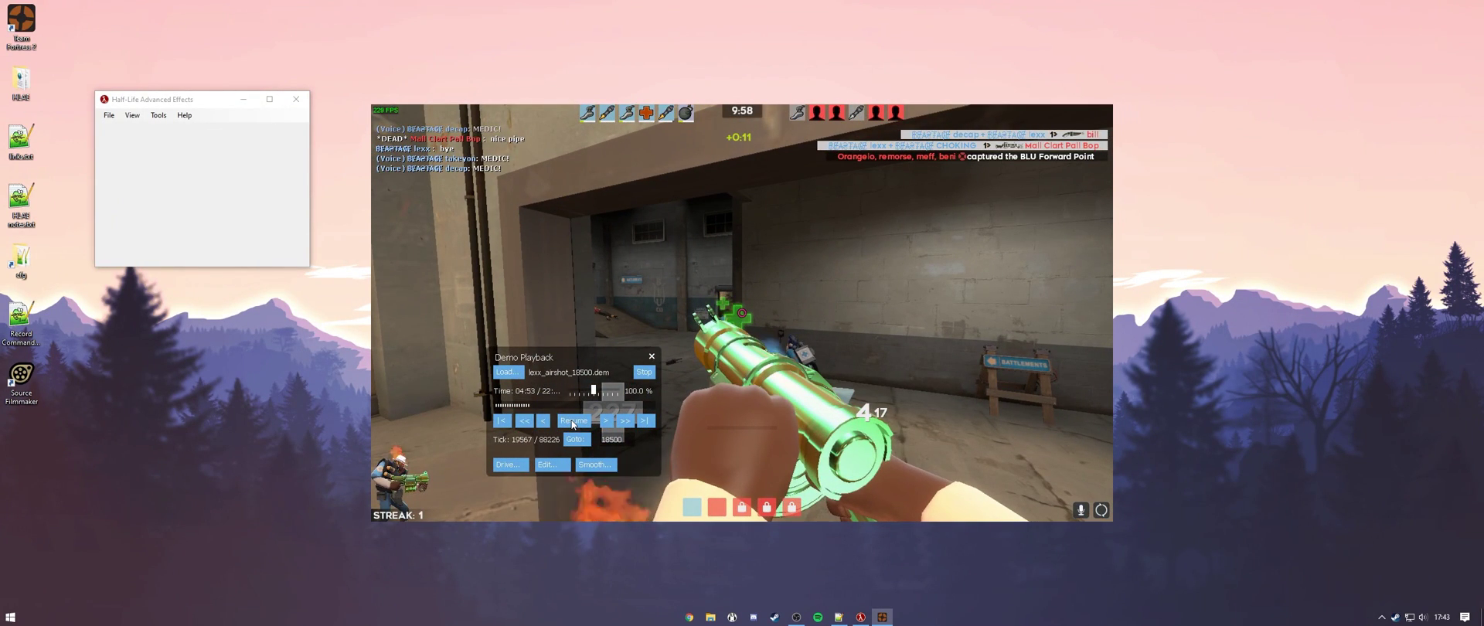
- In the Demo Editor, create PlayCommands 'start' at tick 18600 running exec ragdolls.cfg; exec outputagr.cfg
{"action": "left_click", "coordinate": [563, 465]}
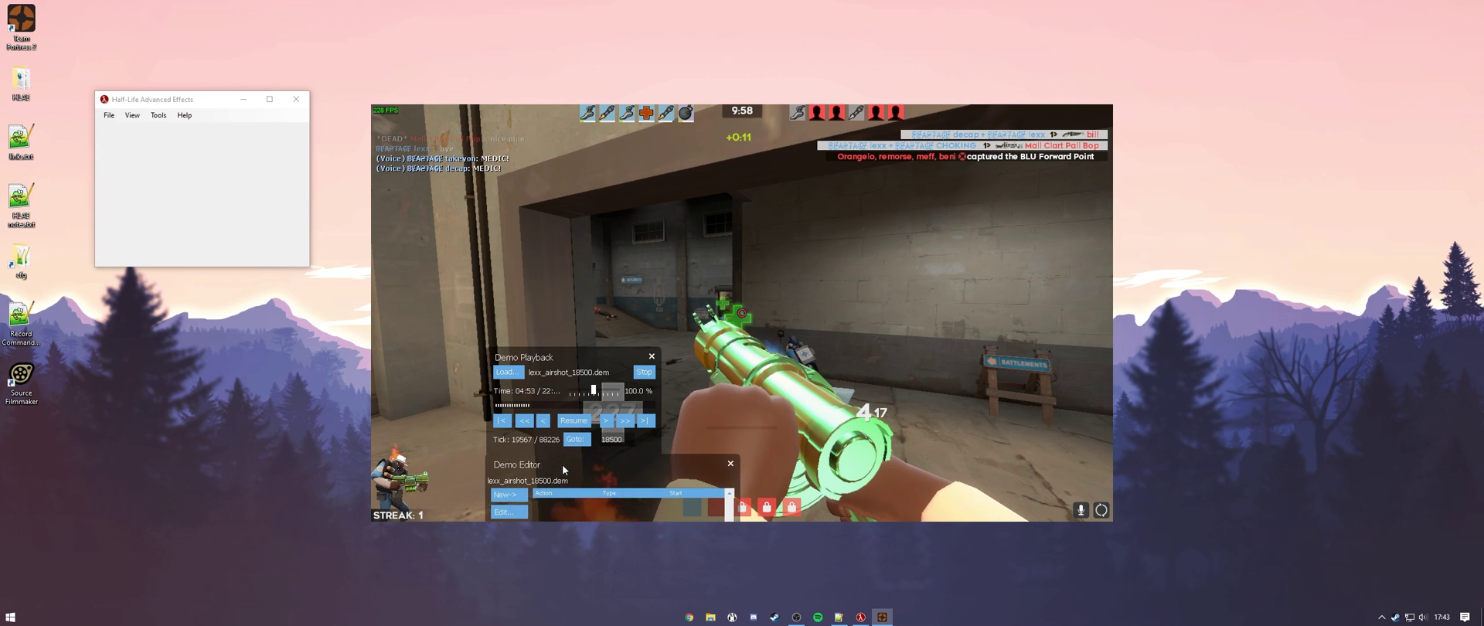
{"action": "left_click_drag", "start_coordinate": [562, 465], "coordinate": [614, 190]}
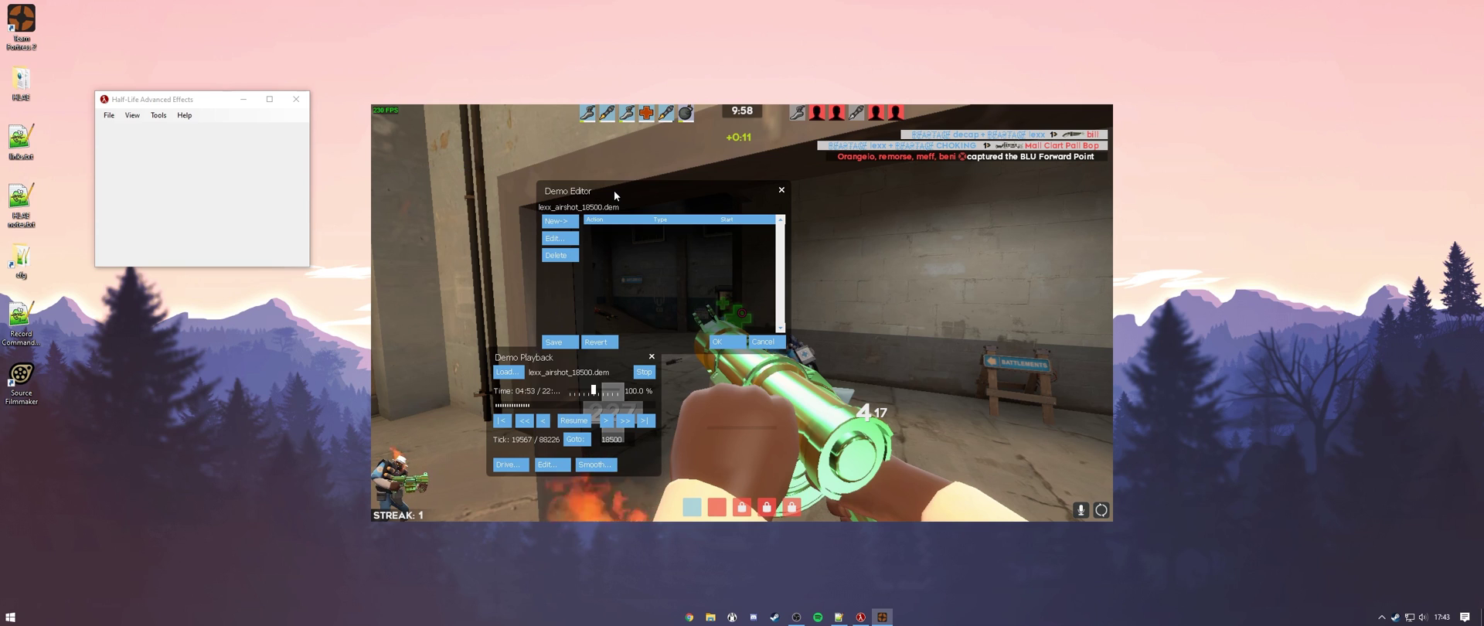
{"action": "left_click", "coordinate": [560, 222]}
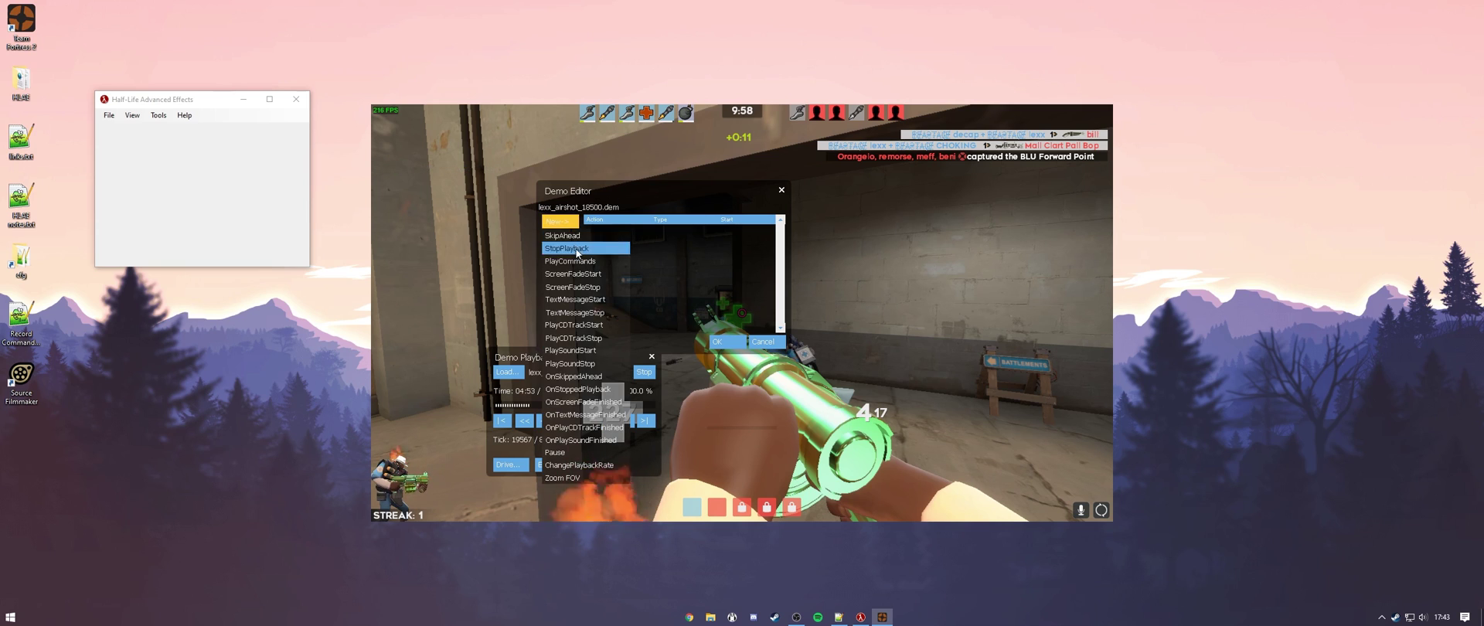
{"action": "left_click", "coordinate": [571, 261]}
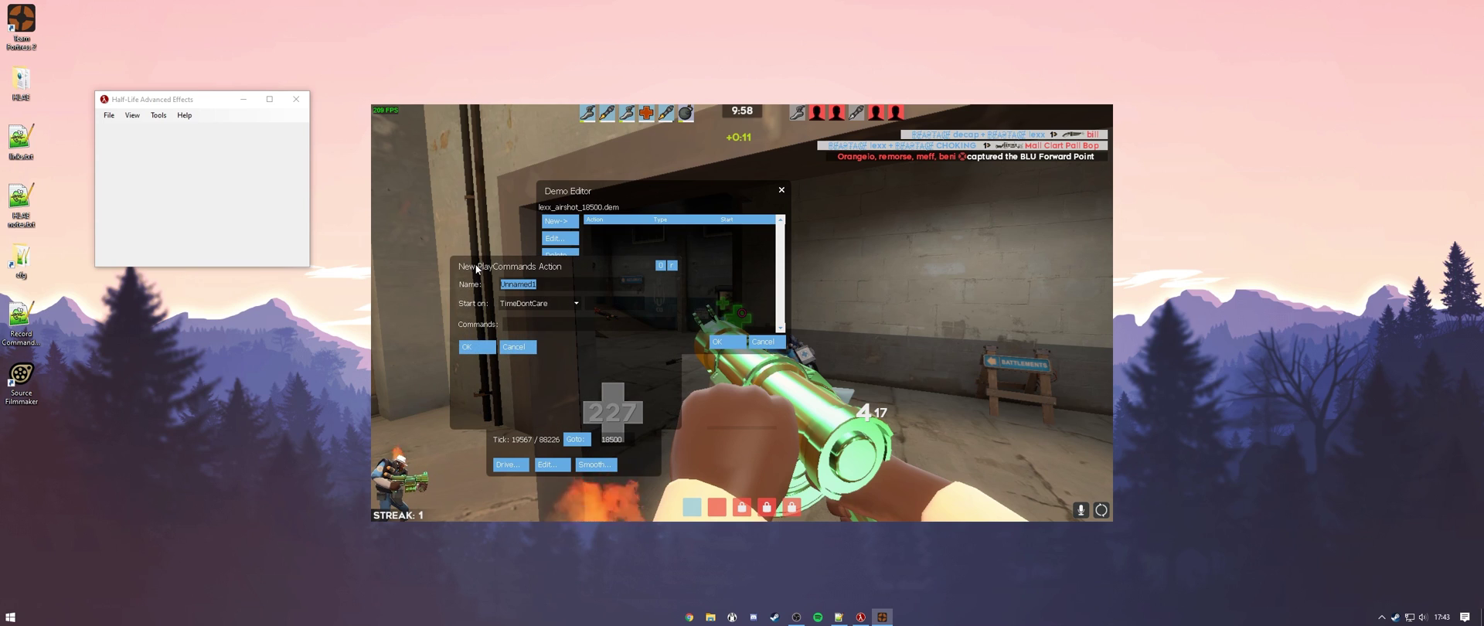
{"action": "type", "text": "start"}
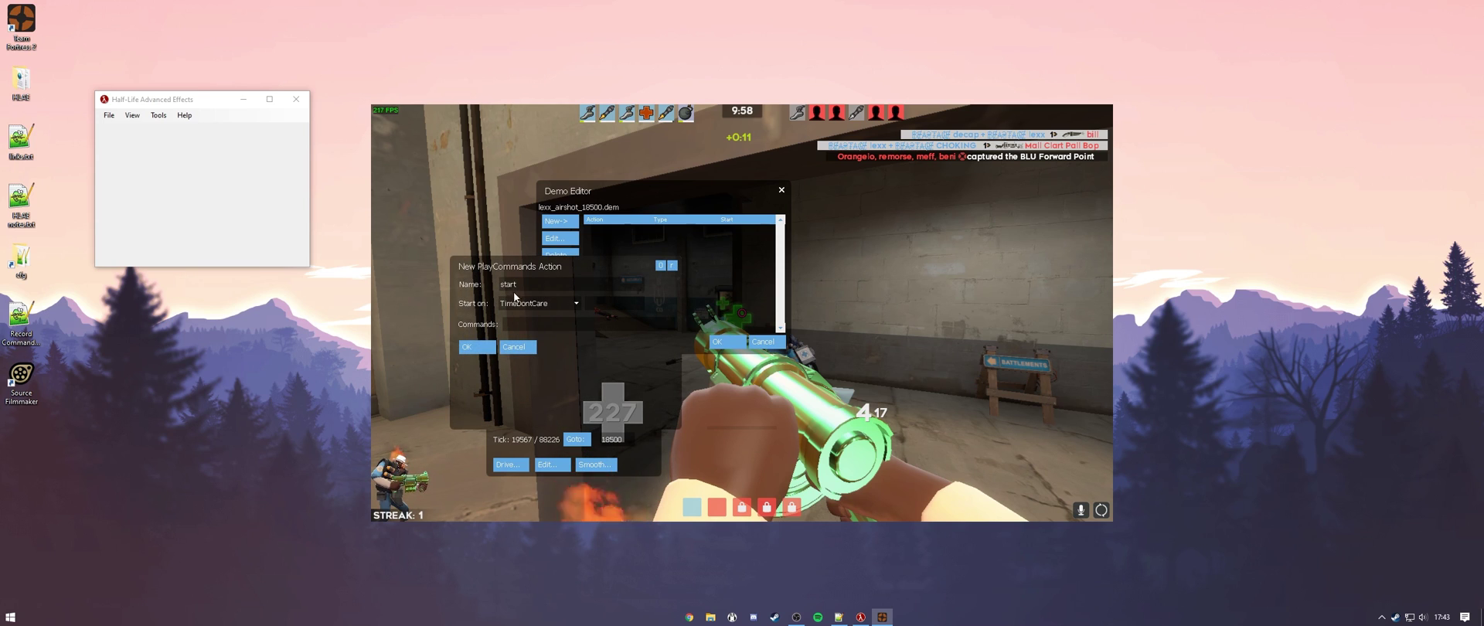
{"action": "left_click", "coordinate": [539, 303]}
{"action": "left_click", "coordinate": [529, 321]}
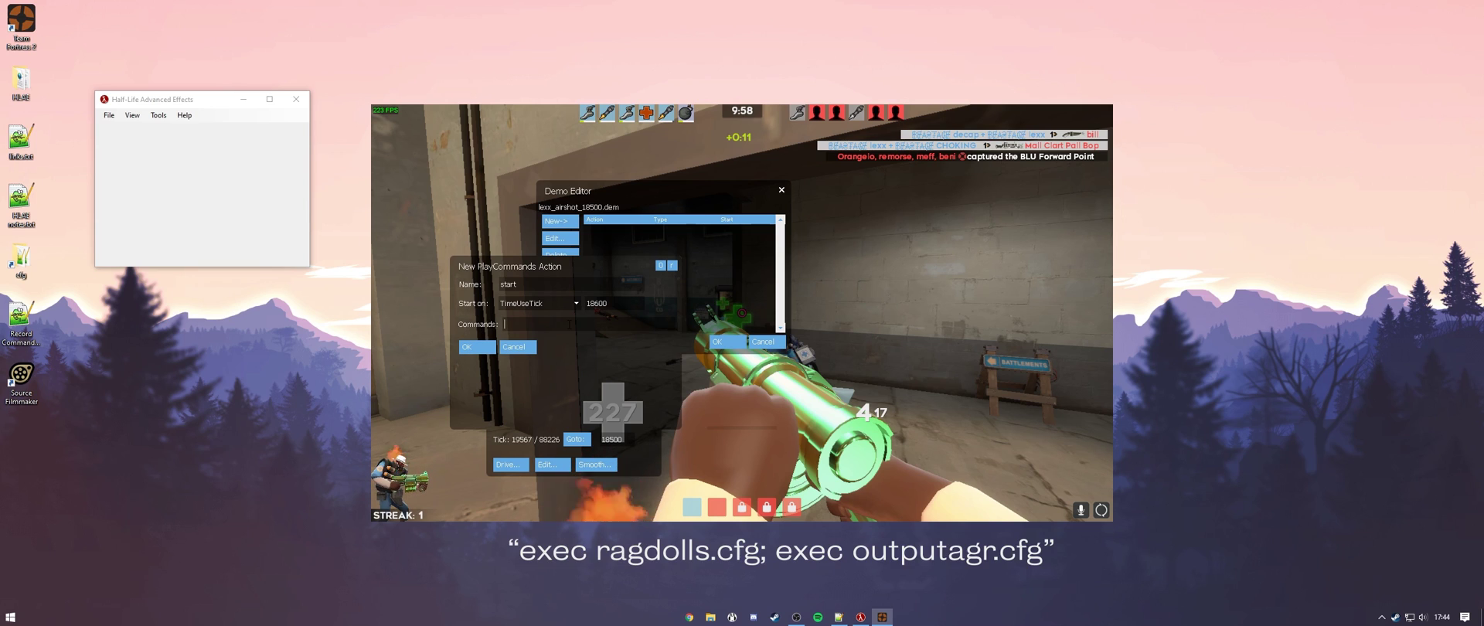
{"action": "type", "text": "agdo"}
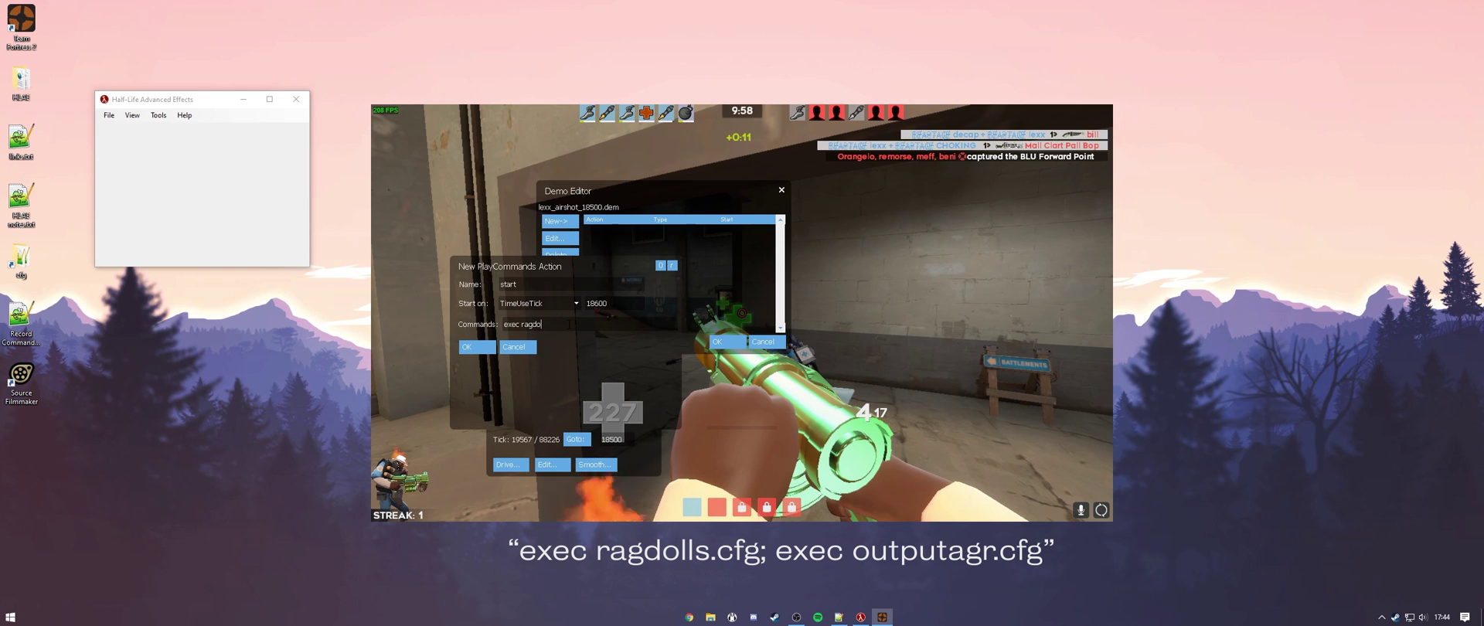
{"action": "type", "text": "lls.cfg; exec out"}
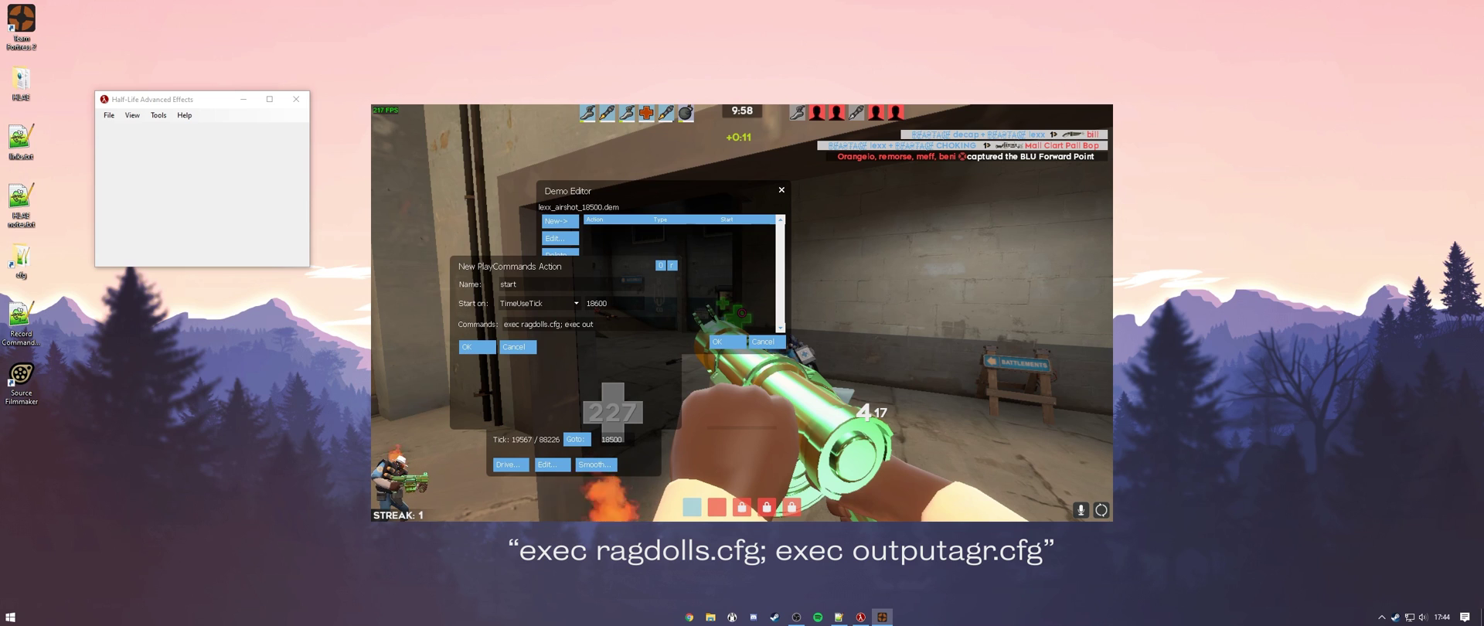
{"action": "type", "text": "putagr.cfg"}
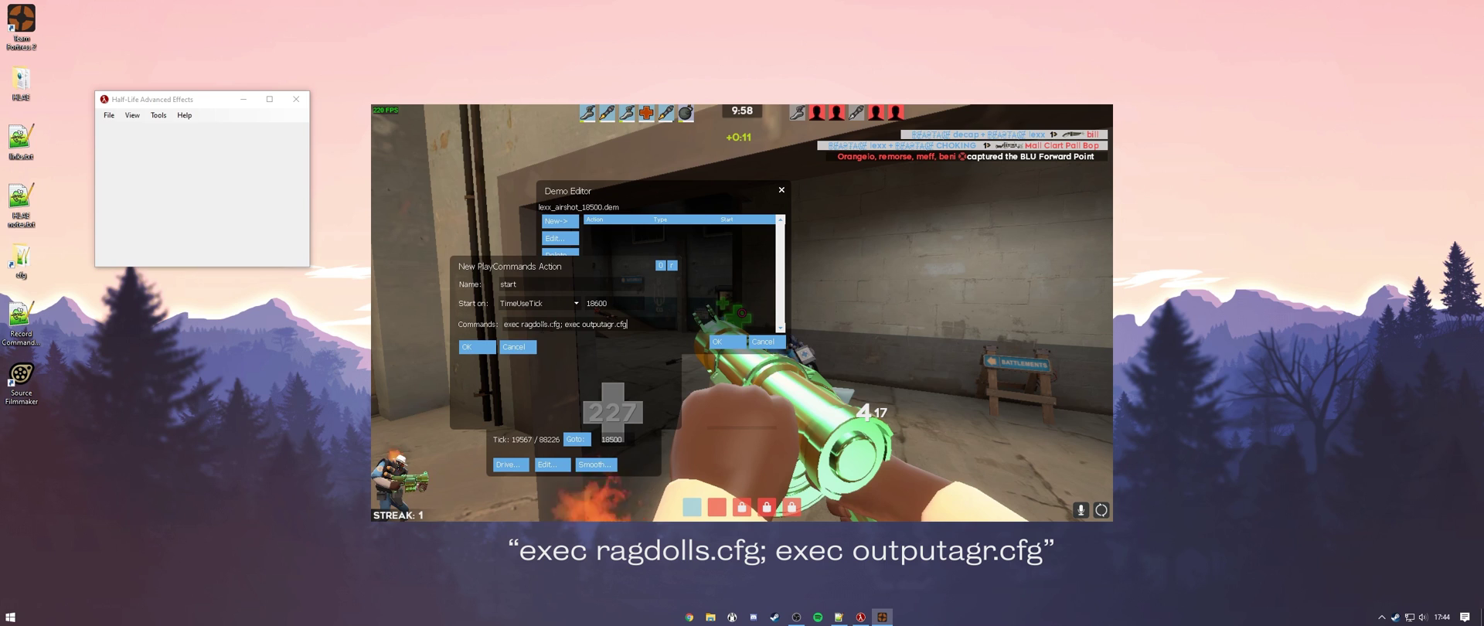
{"action": "left_click", "coordinate": [465, 351]}
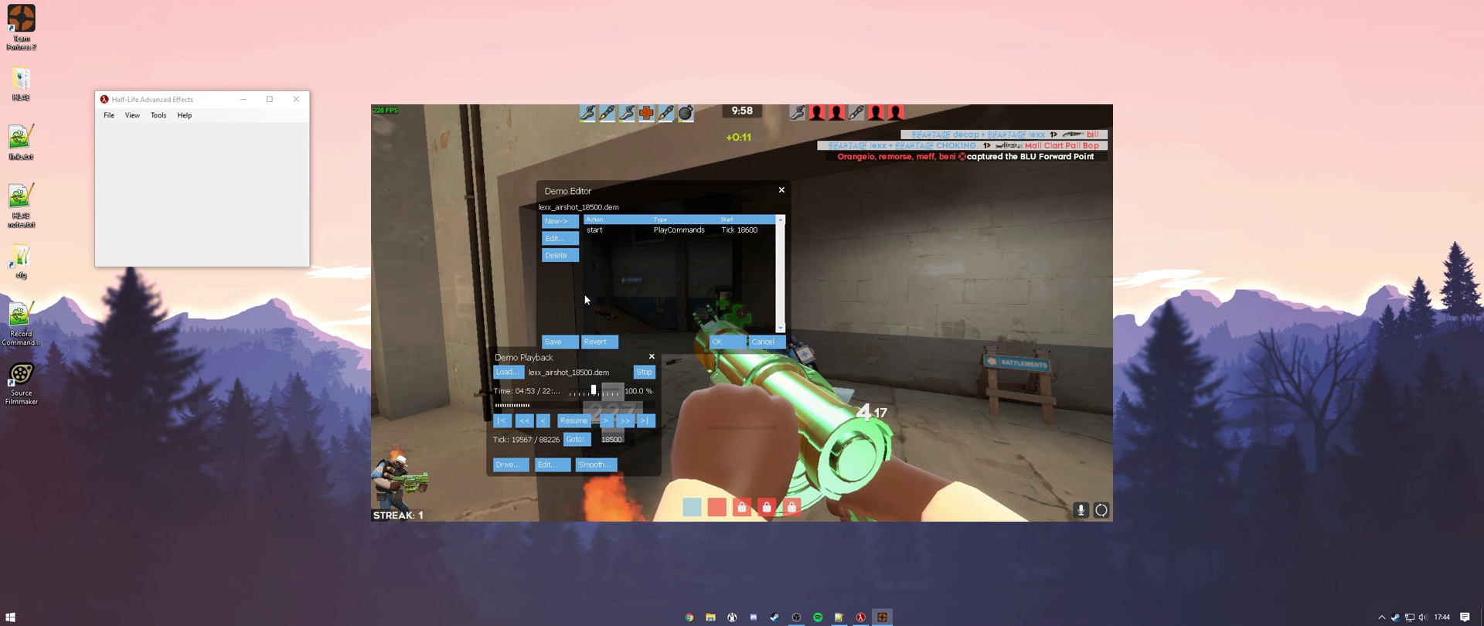
- Create PlayCommands 'end' at tick 19500 with the stop-recording commands pasted from the notes
{"action": "double_click", "coordinate": [21, 317]}
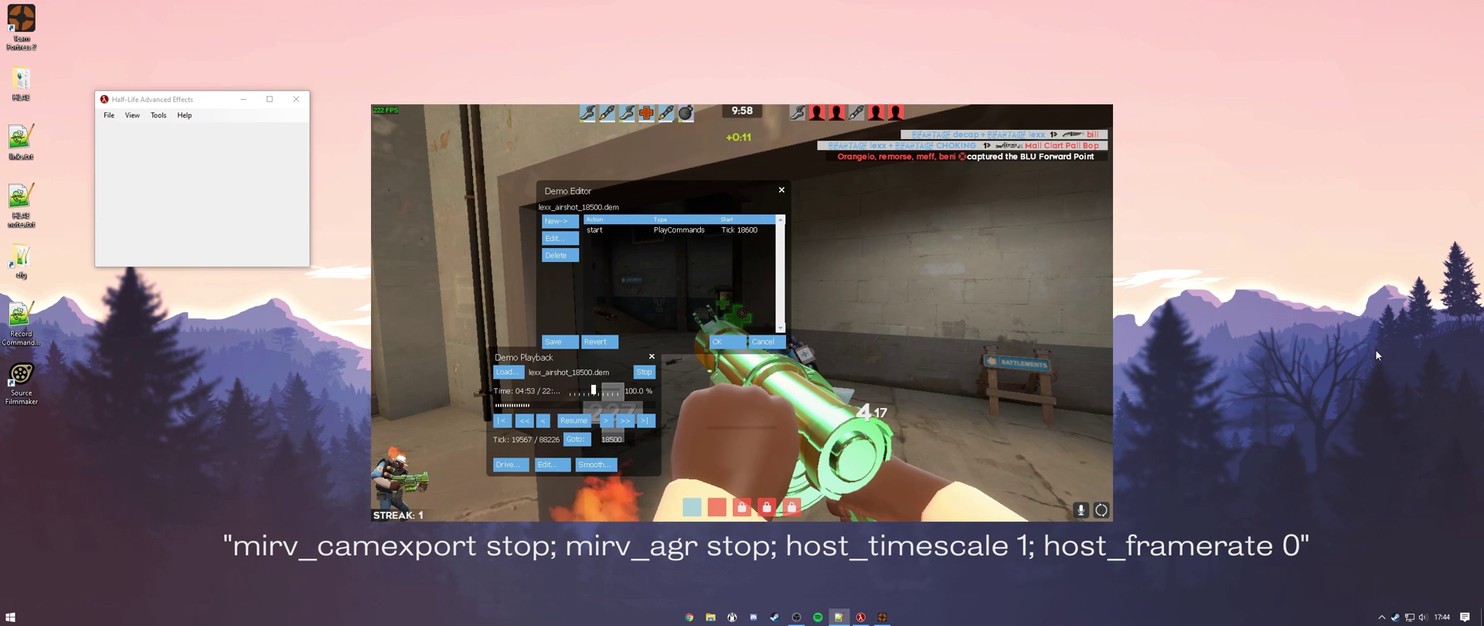
{"action": "left_click", "coordinate": [558, 221]}
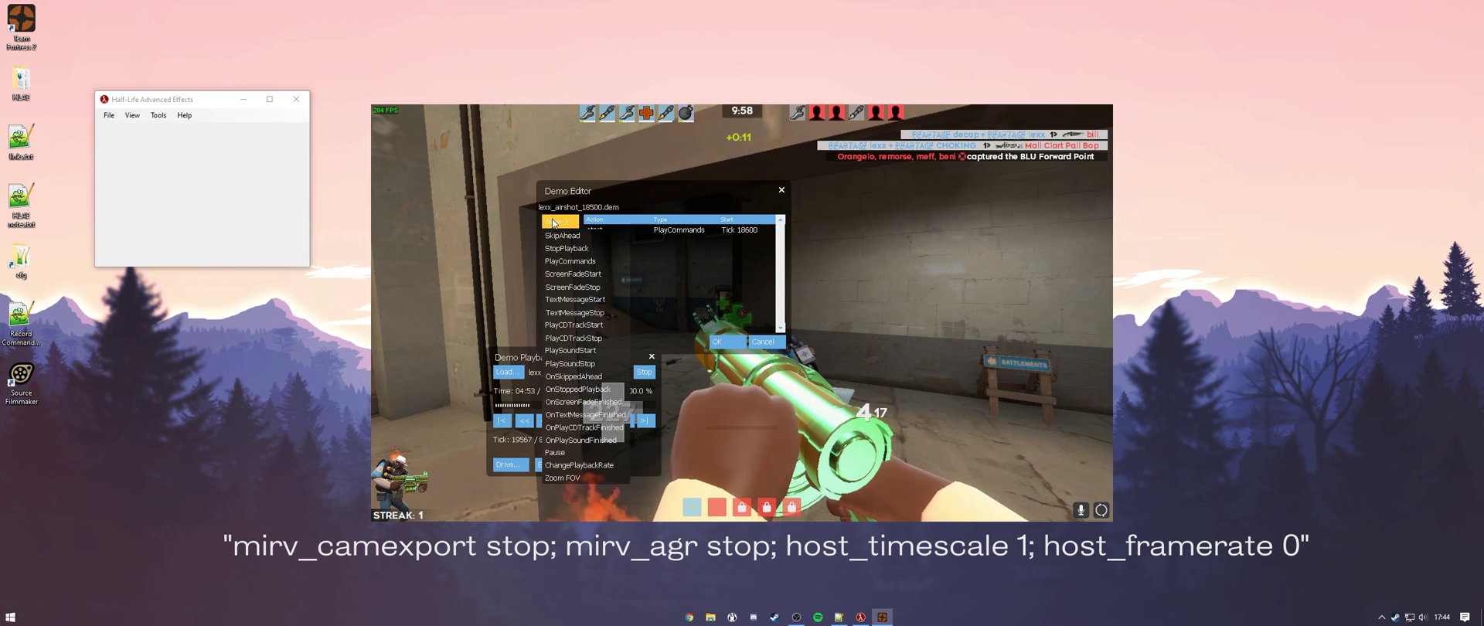
{"action": "left_click", "coordinate": [573, 263]}
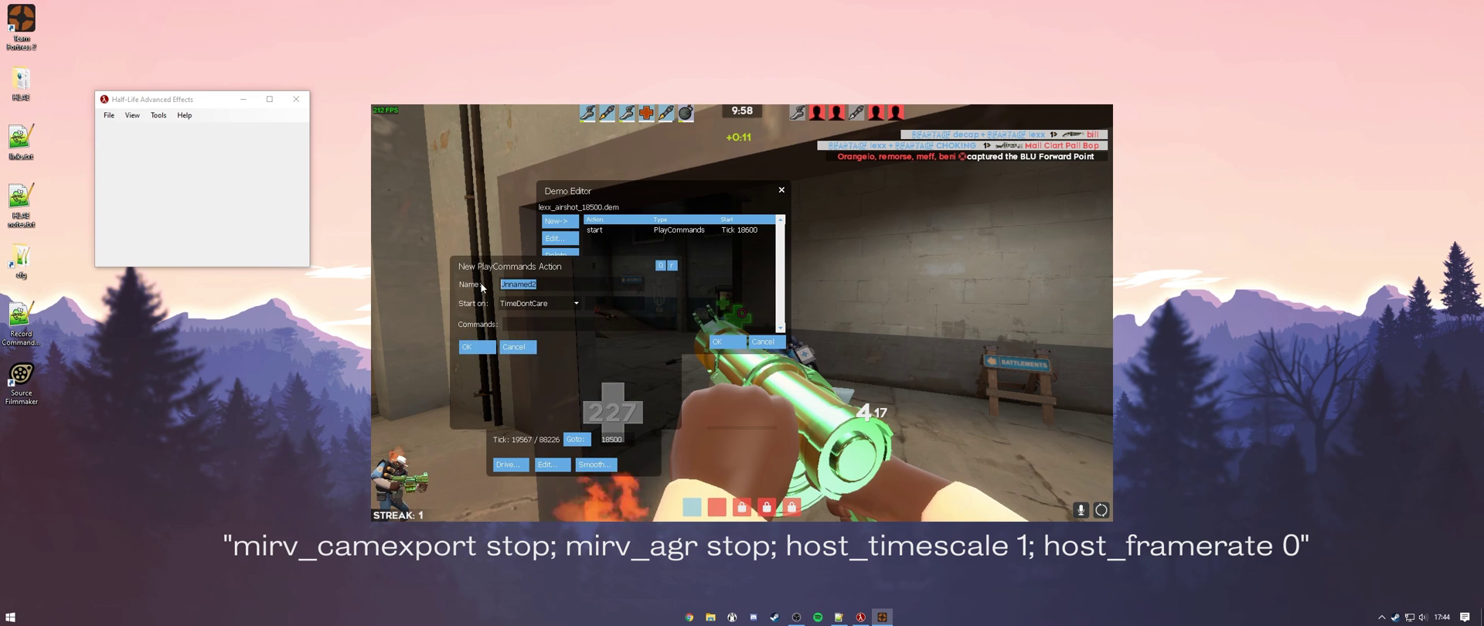
{"action": "type", "text": "end"}
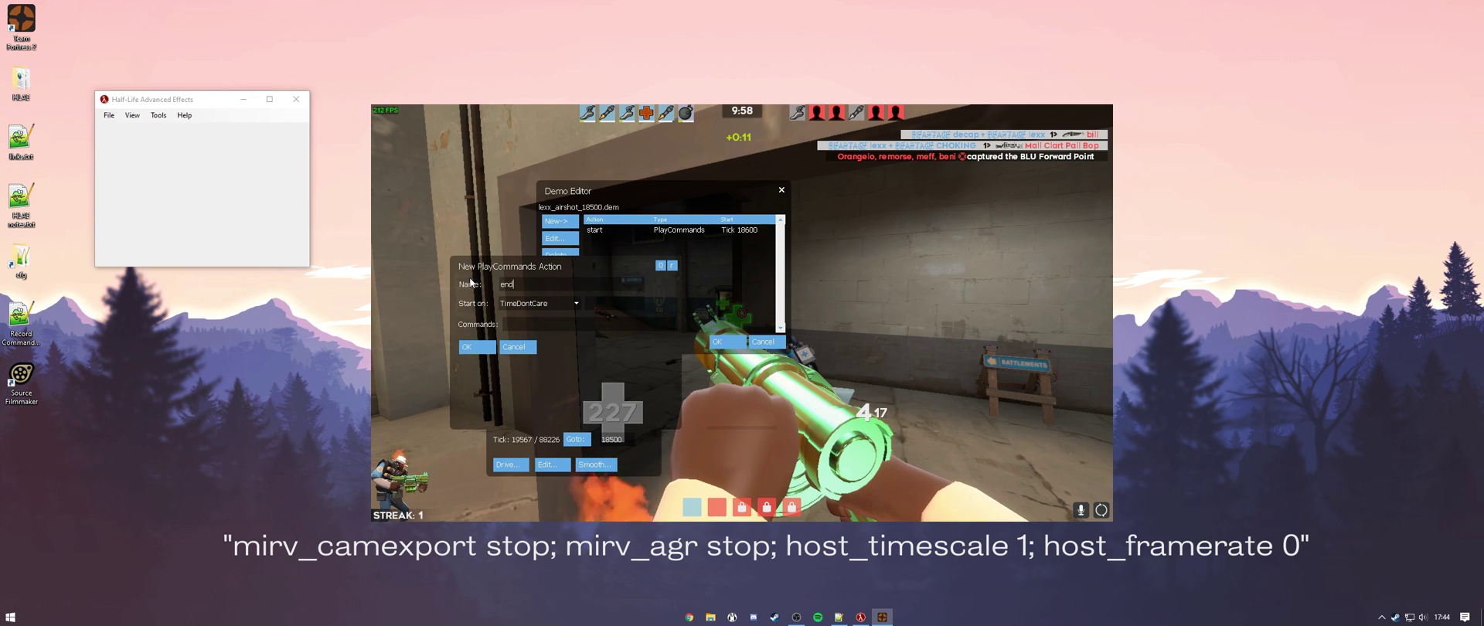
{"action": "left_click", "coordinate": [607, 308]}
{"action": "type", "text": "195"}
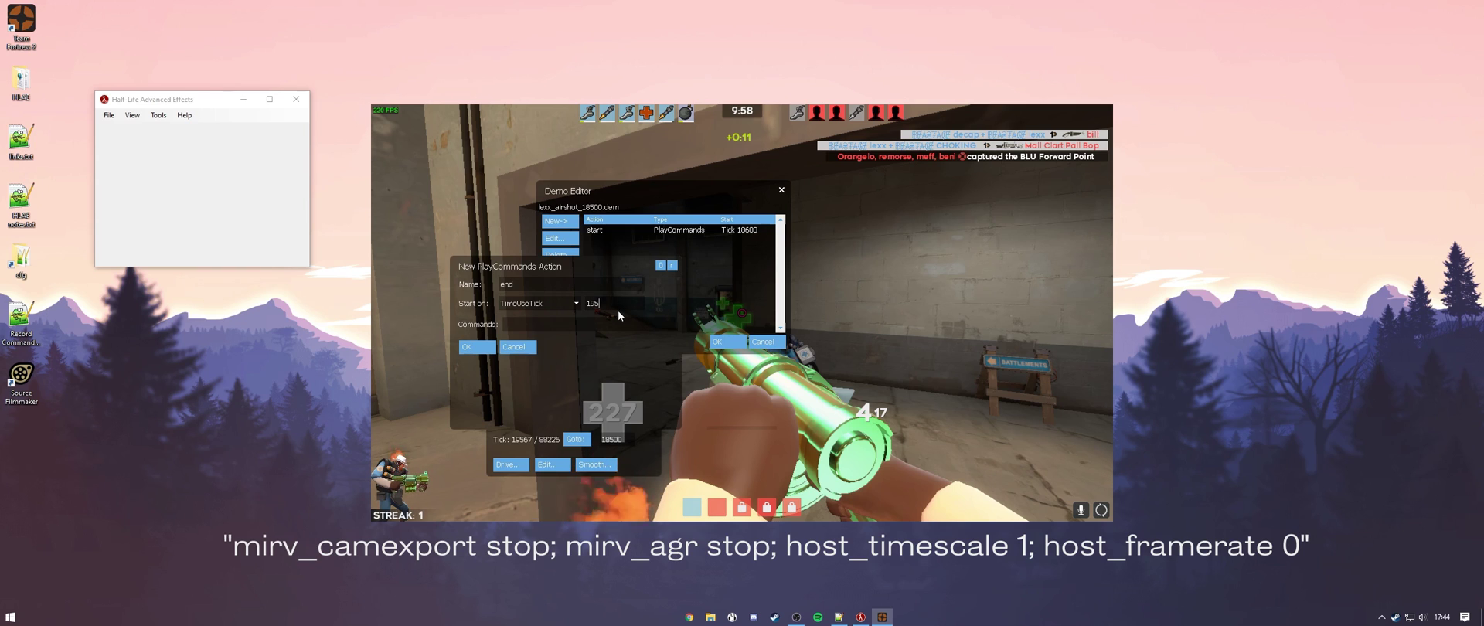
{"action": "type", "text": "00"}
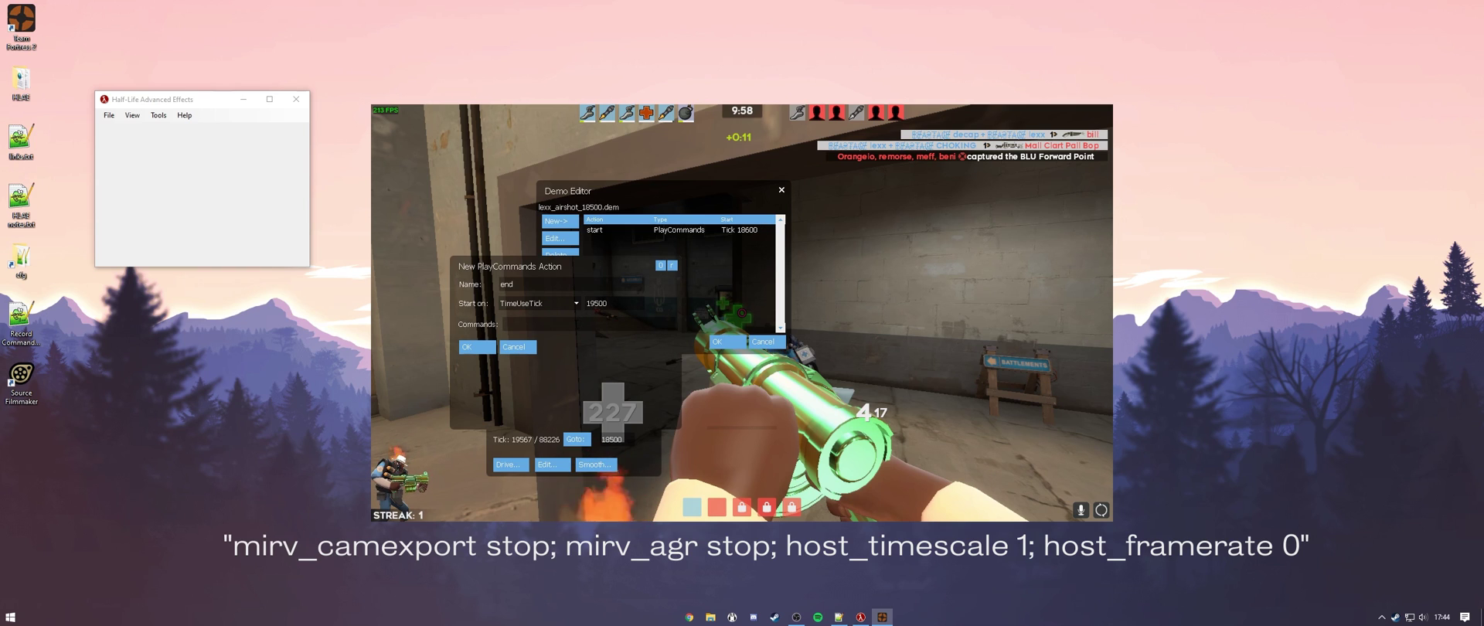
{"action": "left_click", "coordinate": [588, 324]}
{"action": "key", "text": "ctrl+v"}
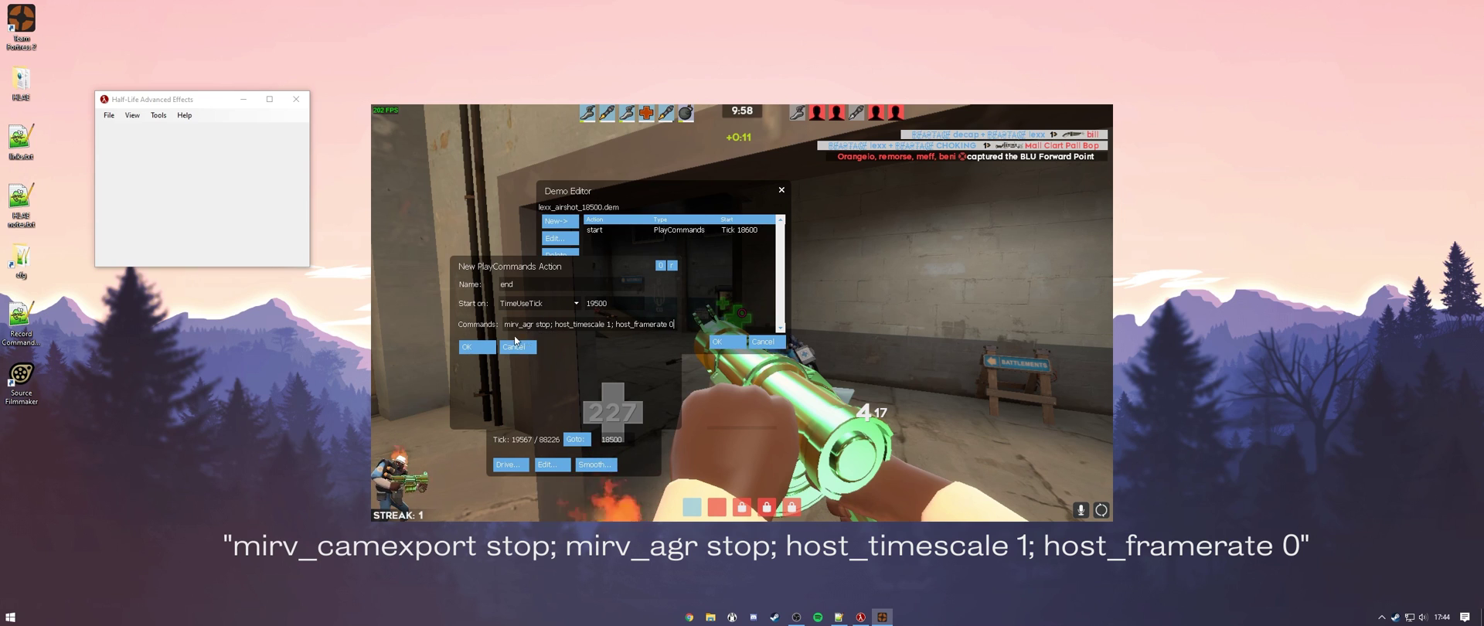
{"action": "left_click", "coordinate": [471, 346]}
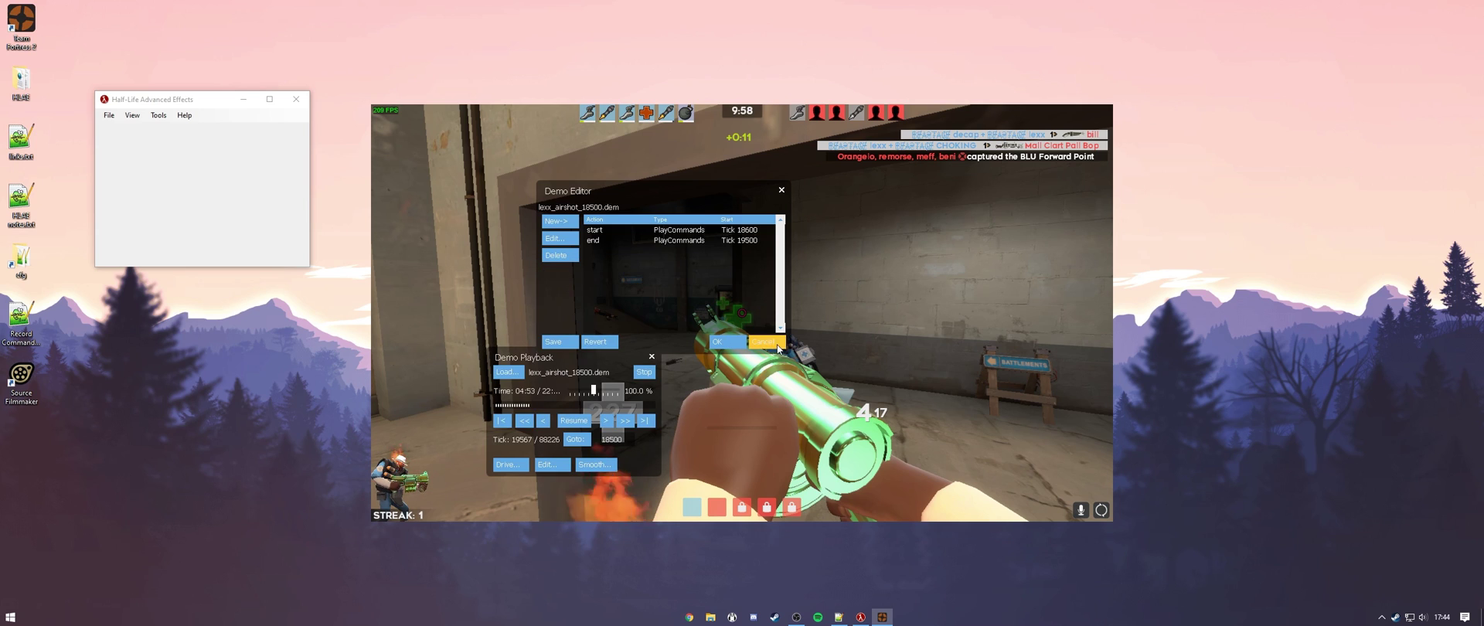
- Close the Demo Editor, jump to tick 18300, and play the demo through before pausing
{"action": "left_click", "coordinate": [723, 342]}
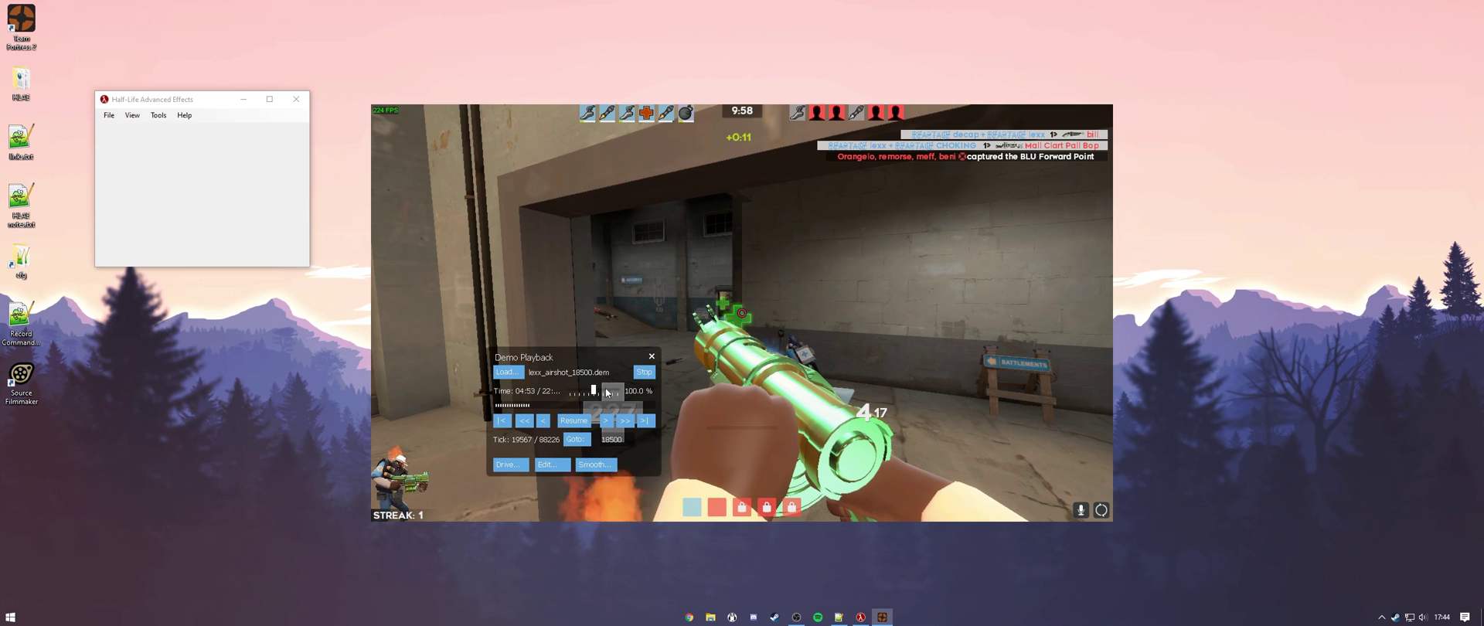
{"action": "left_click_drag", "start_coordinate": [609, 439], "coordinate": [689, 446]}
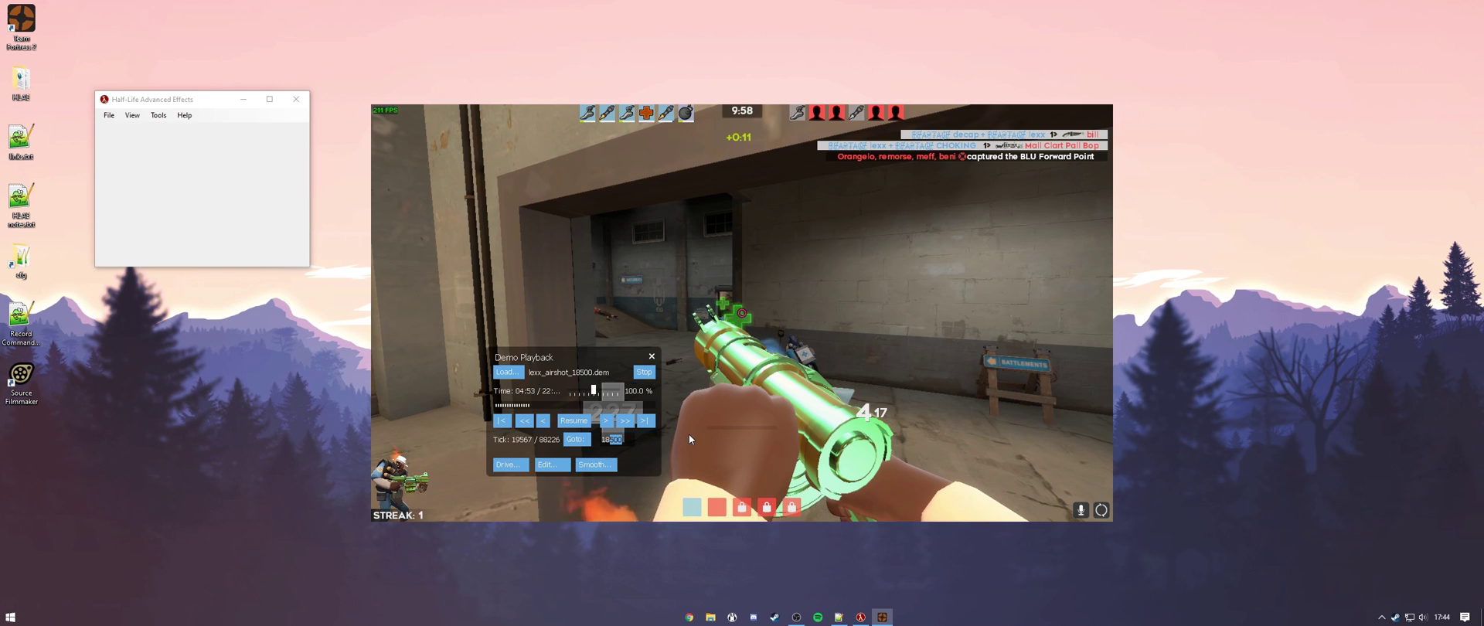
{"action": "type", "text": "300"}
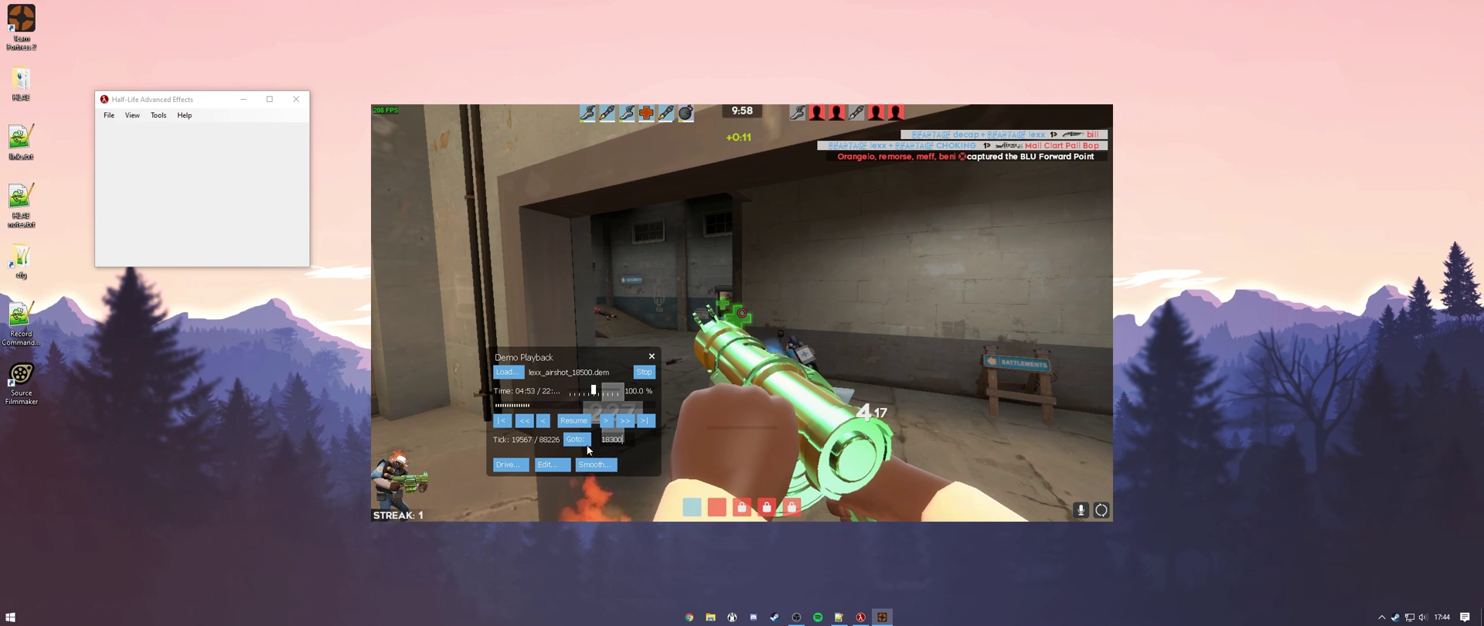
{"action": "left_click", "coordinate": [566, 441]}
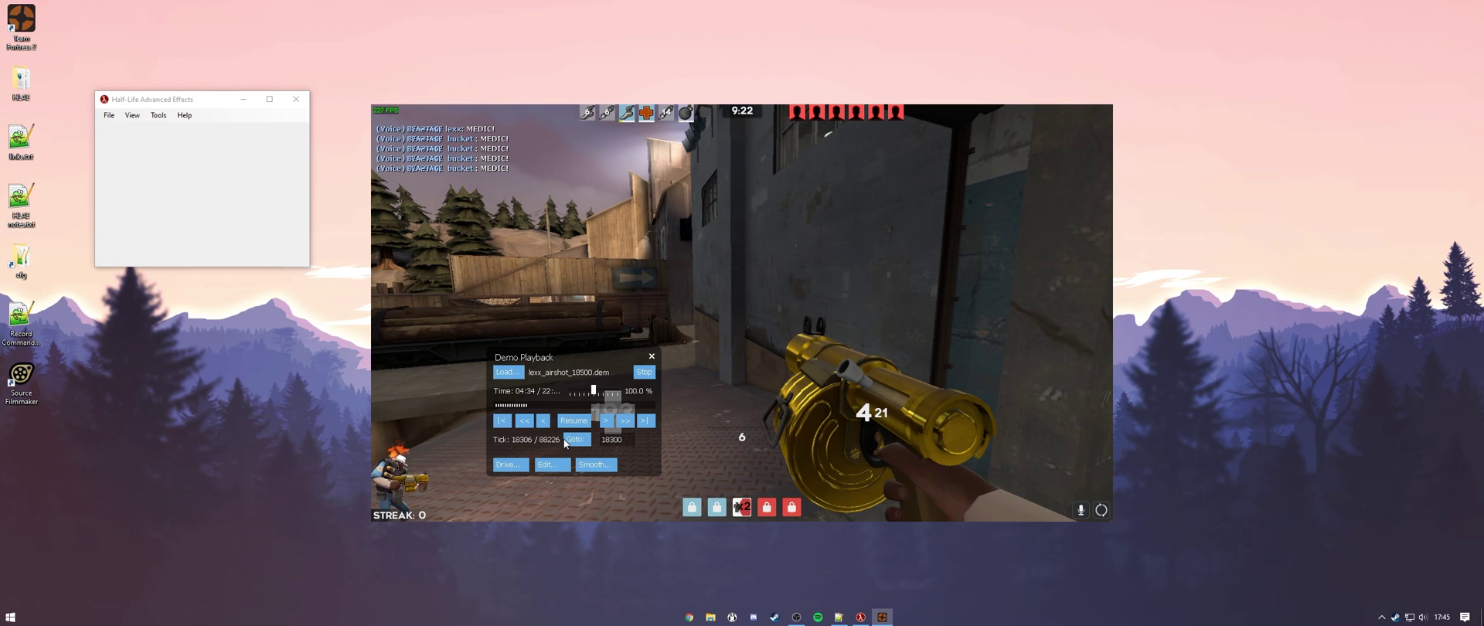
{"action": "left_click", "coordinate": [583, 421]}
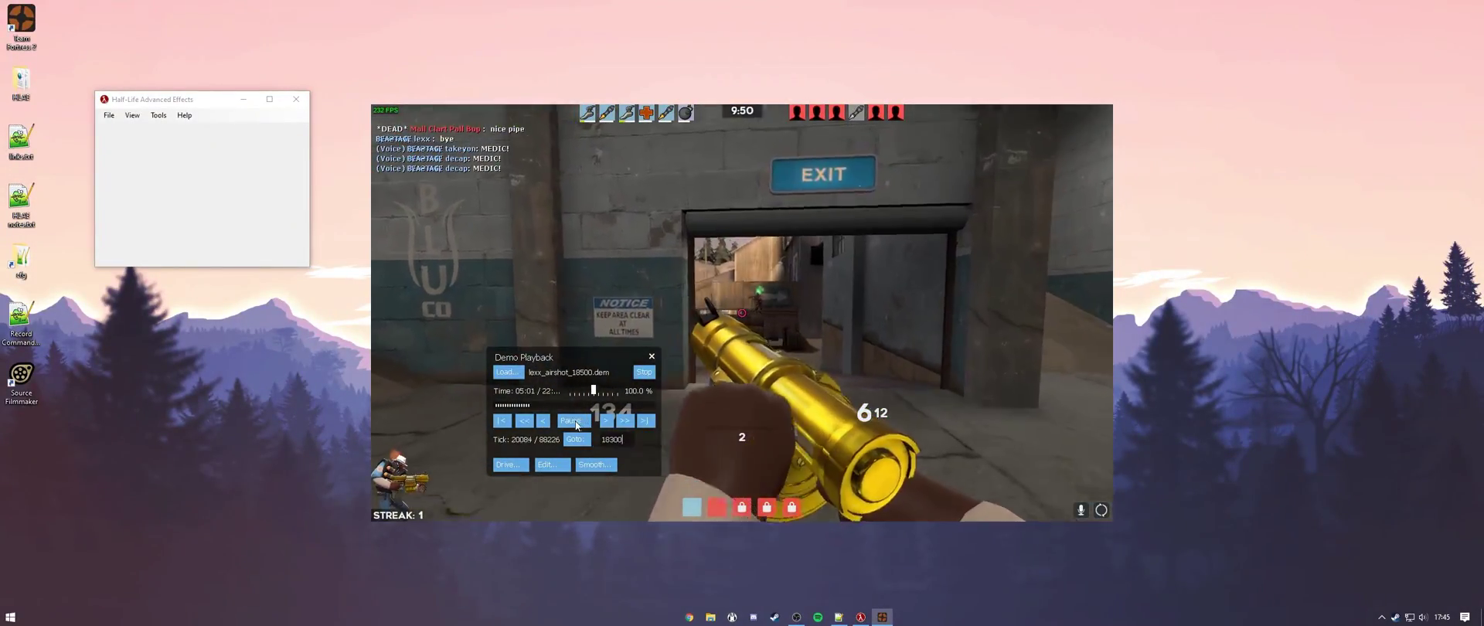
{"action": "left_click", "coordinate": [583, 420]}
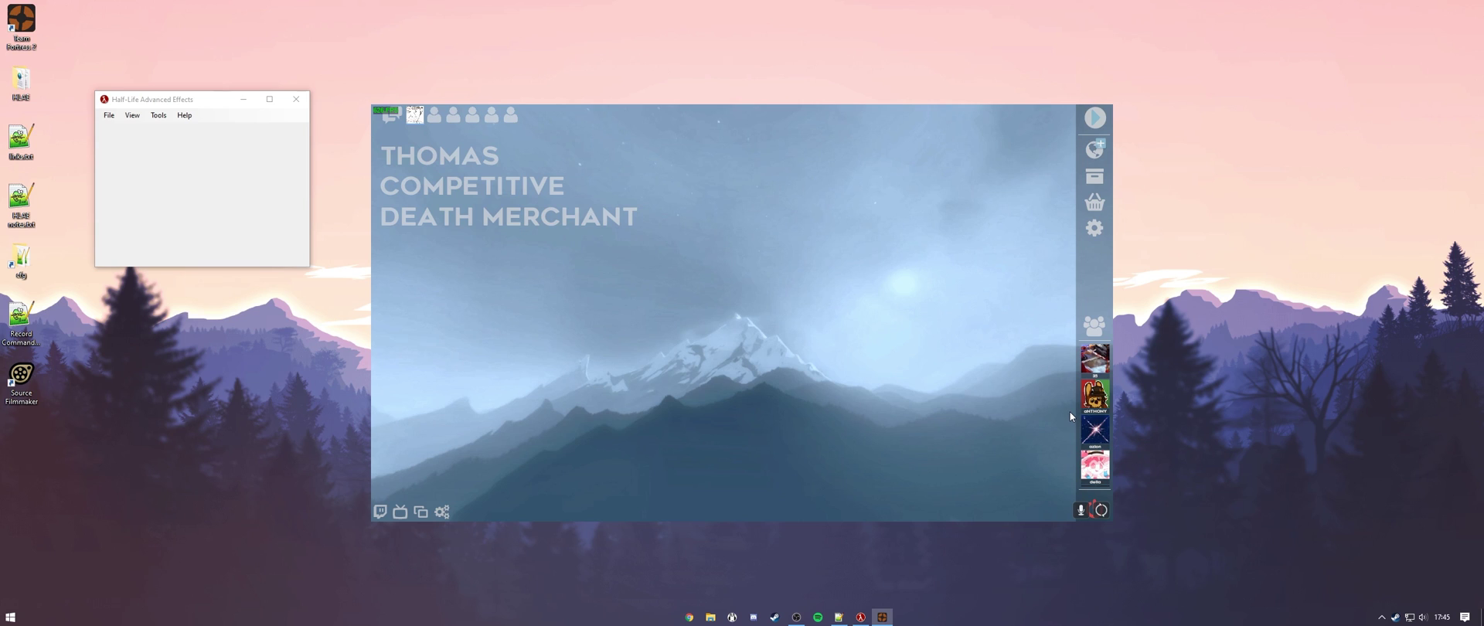
- Quit the game and select output.agr in the Team Fortress 2 folder in File Explorer
{"action": "key", "text": "alt+F4"}
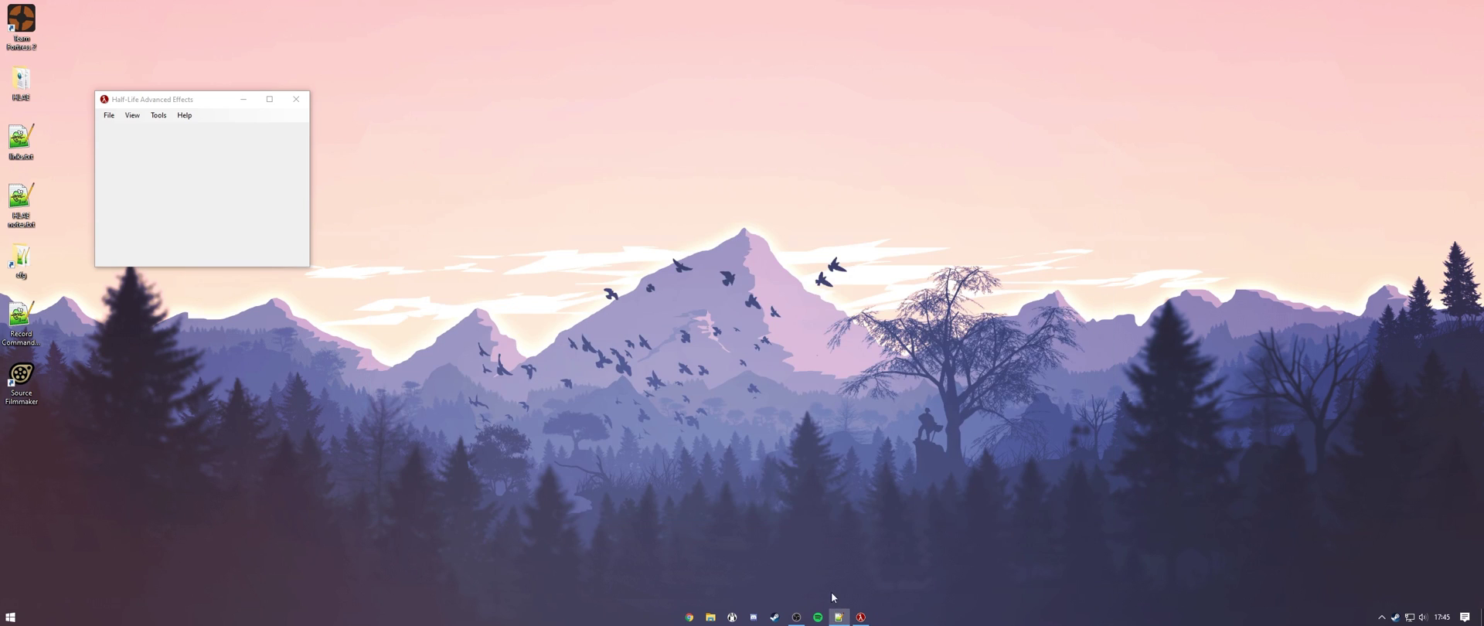
{"action": "left_click", "coordinate": [710, 617]}
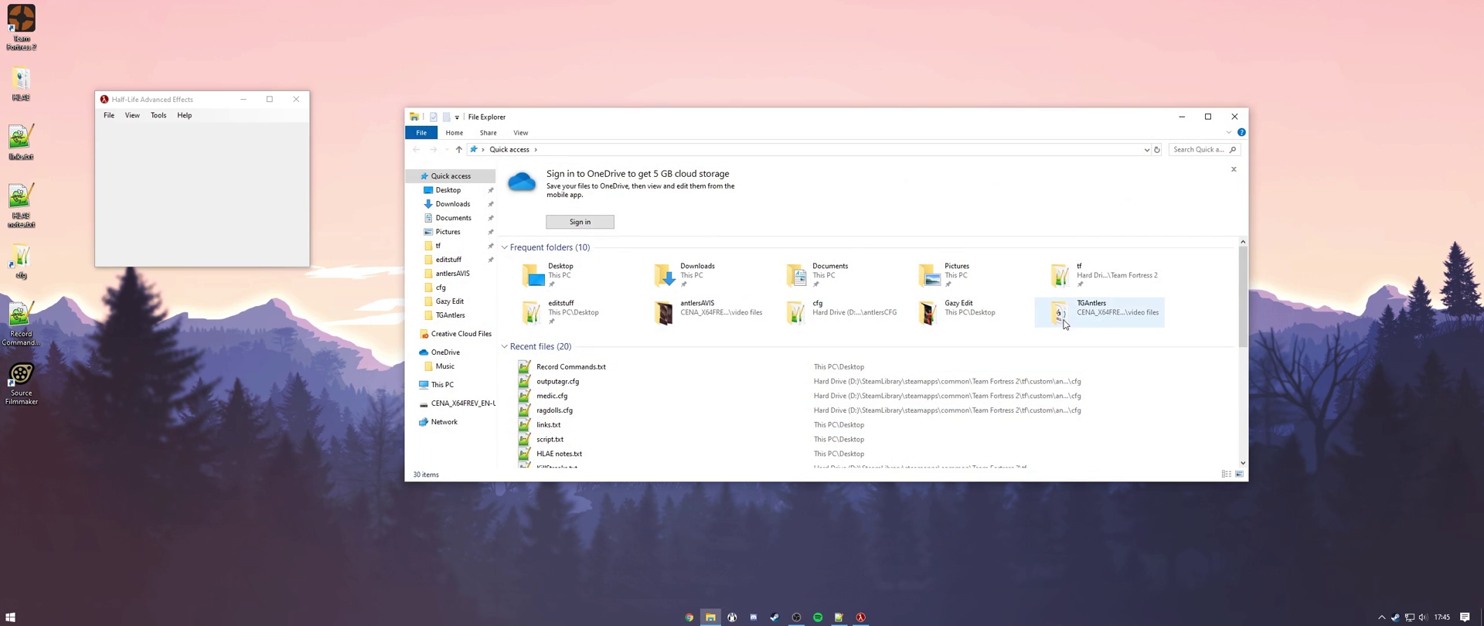
{"action": "double_click", "coordinate": [1070, 276]}
{"action": "left_click", "coordinate": [748, 149]}
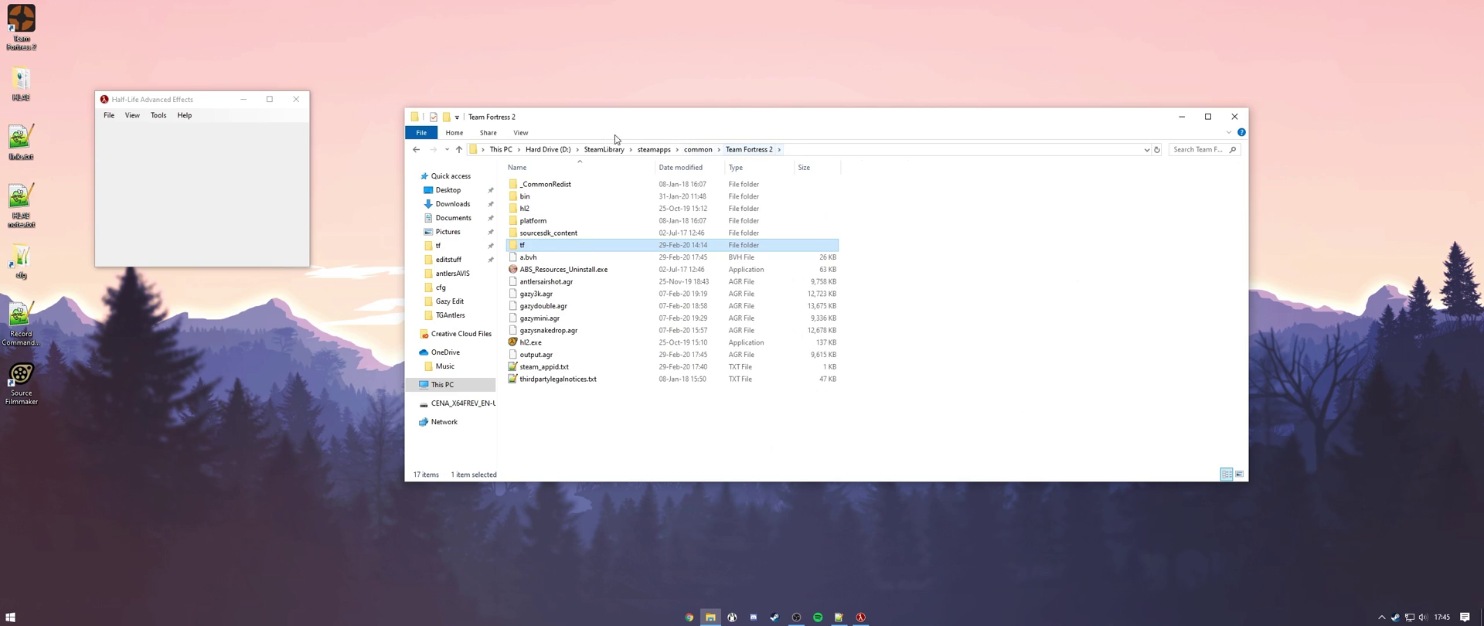
{"action": "left_click", "coordinate": [552, 355]}
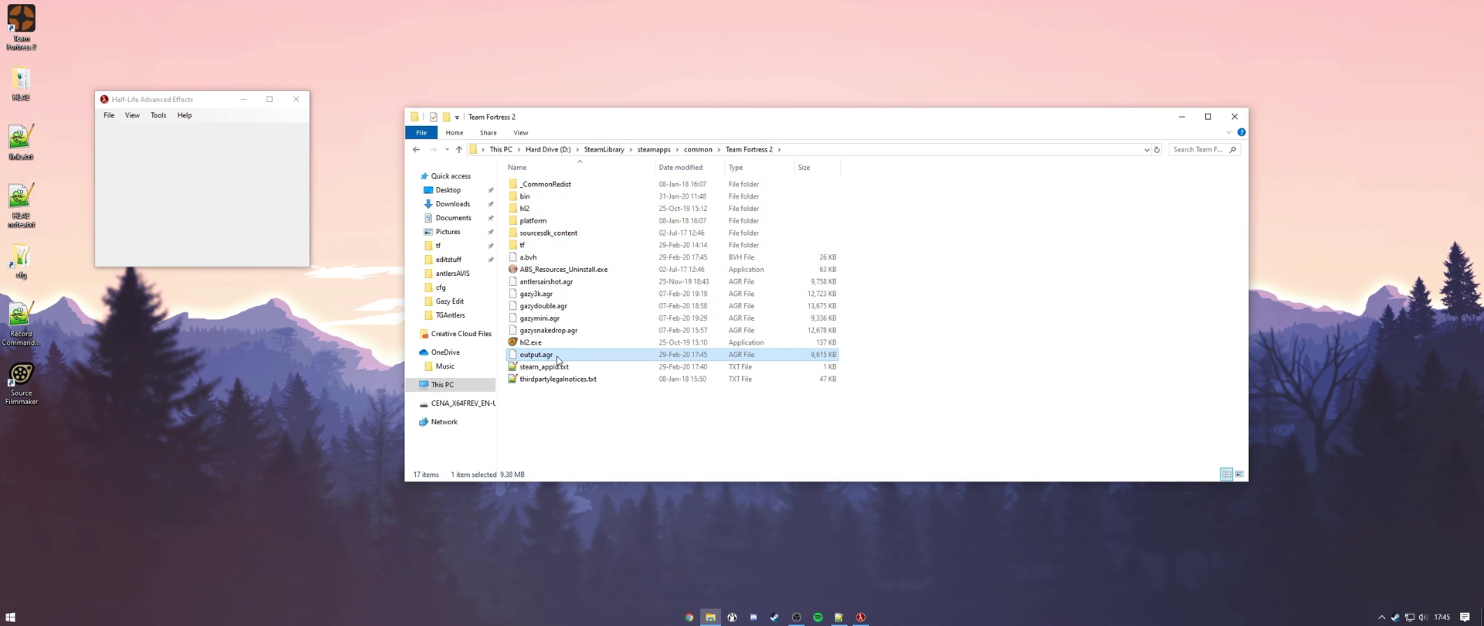
- Rename output.agr to lexxairshot.agr
{"action": "right_click", "coordinate": [740, 358]}
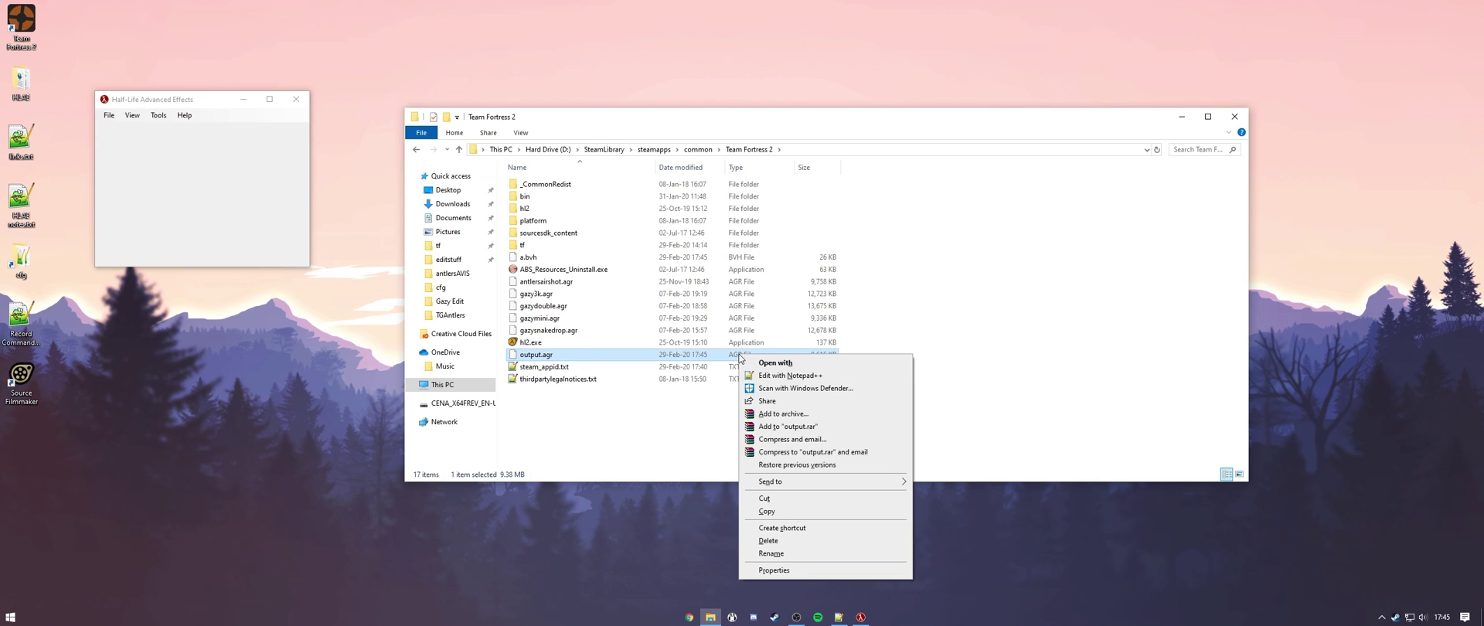
{"action": "left_click", "coordinate": [773, 548]}
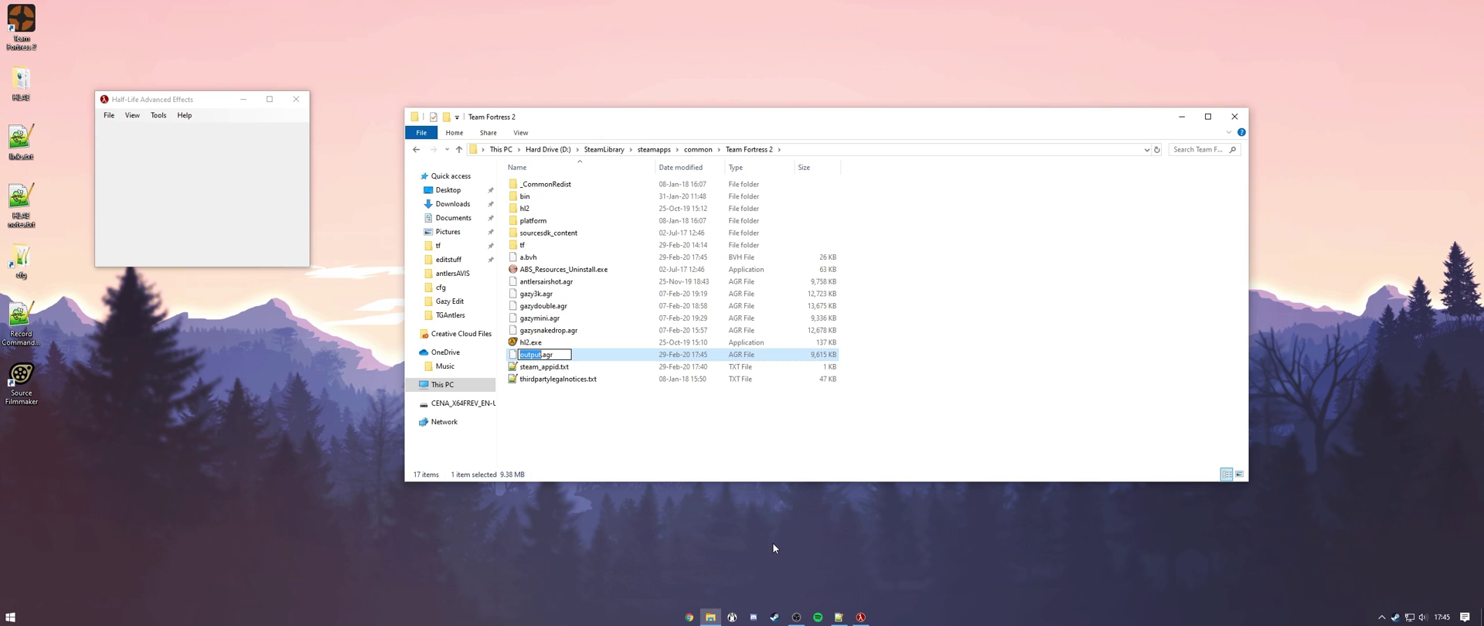
{"action": "type", "text": "lexxairshot"}
{"action": "key", "text": "Return"}
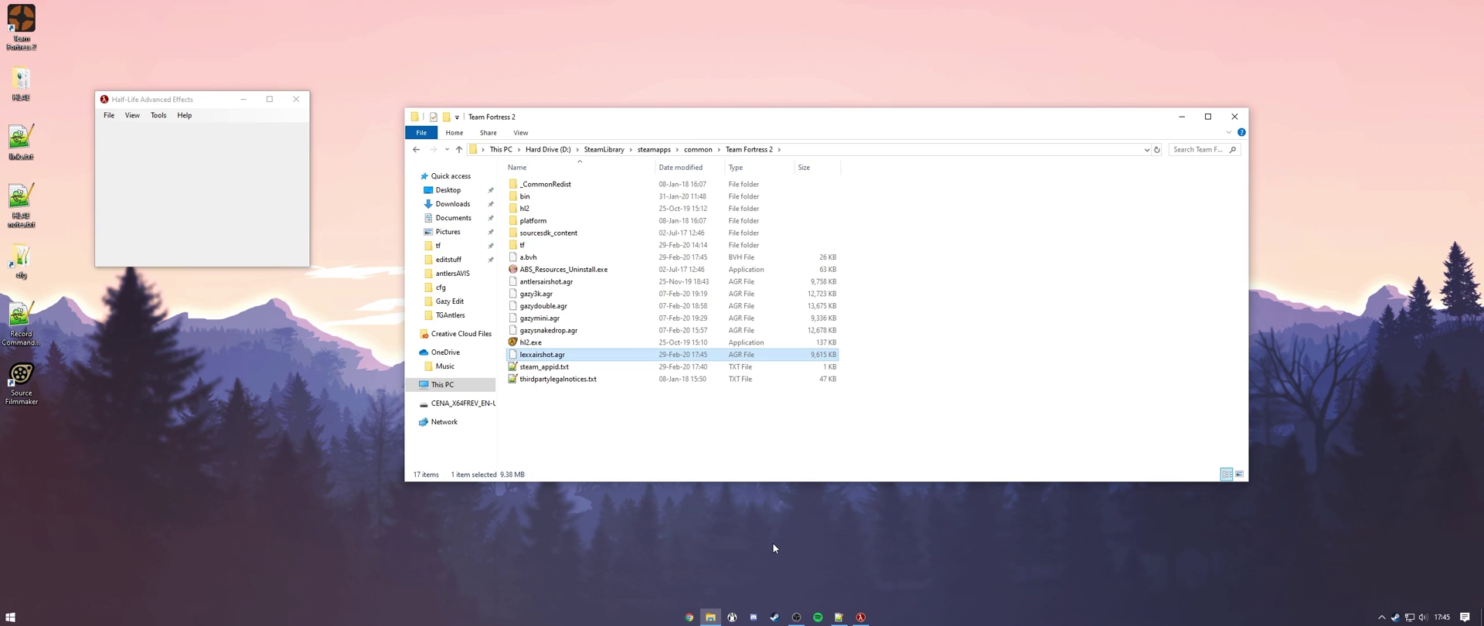
{"action": "left_click", "coordinate": [847, 452]}
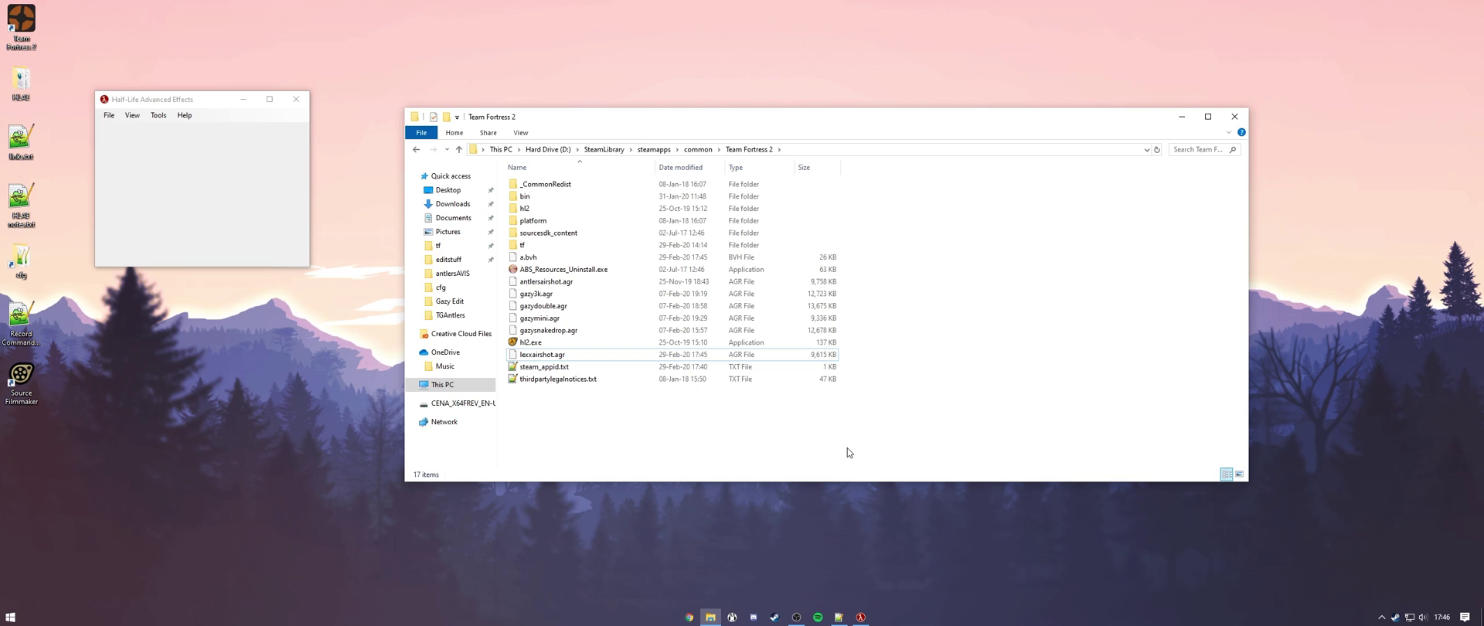
- Close the Team Fortress 2 folder and HLAE, review the afx-sfm-scripts readme, then minimize Chrome
{"action": "left_click", "coordinate": [1234, 116]}
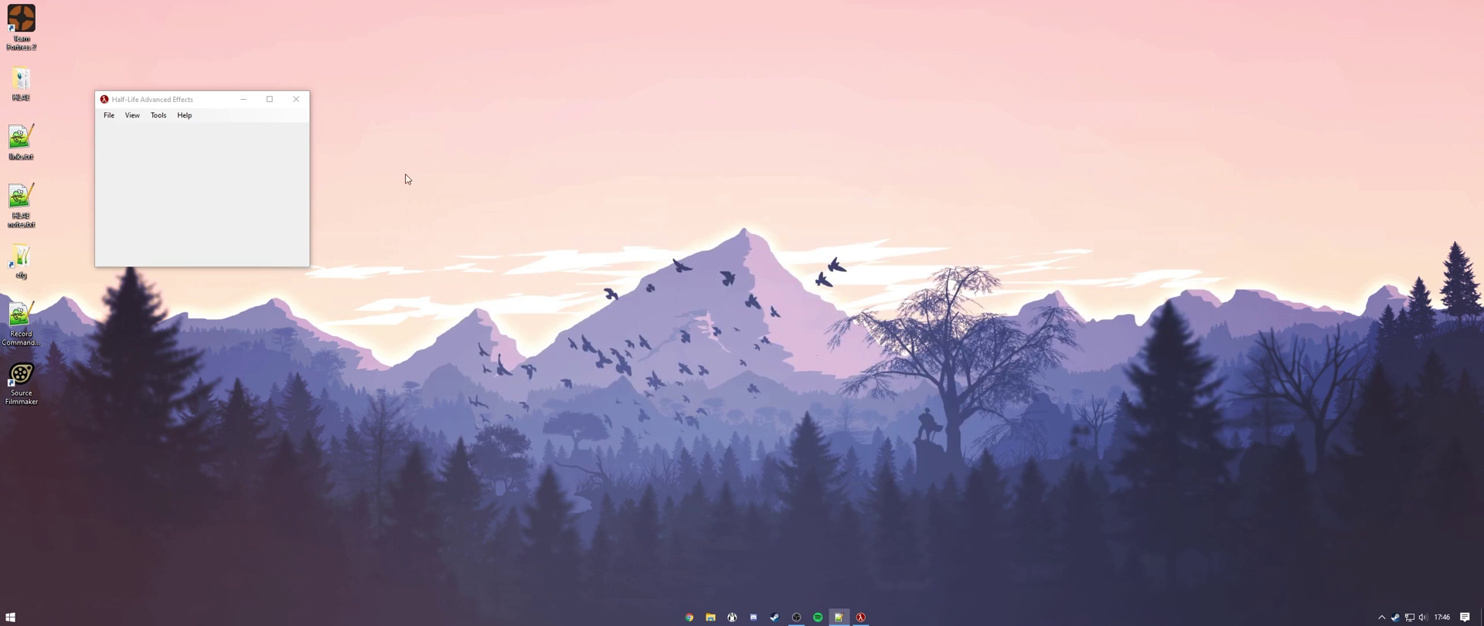
{"action": "left_click", "coordinate": [304, 103]}
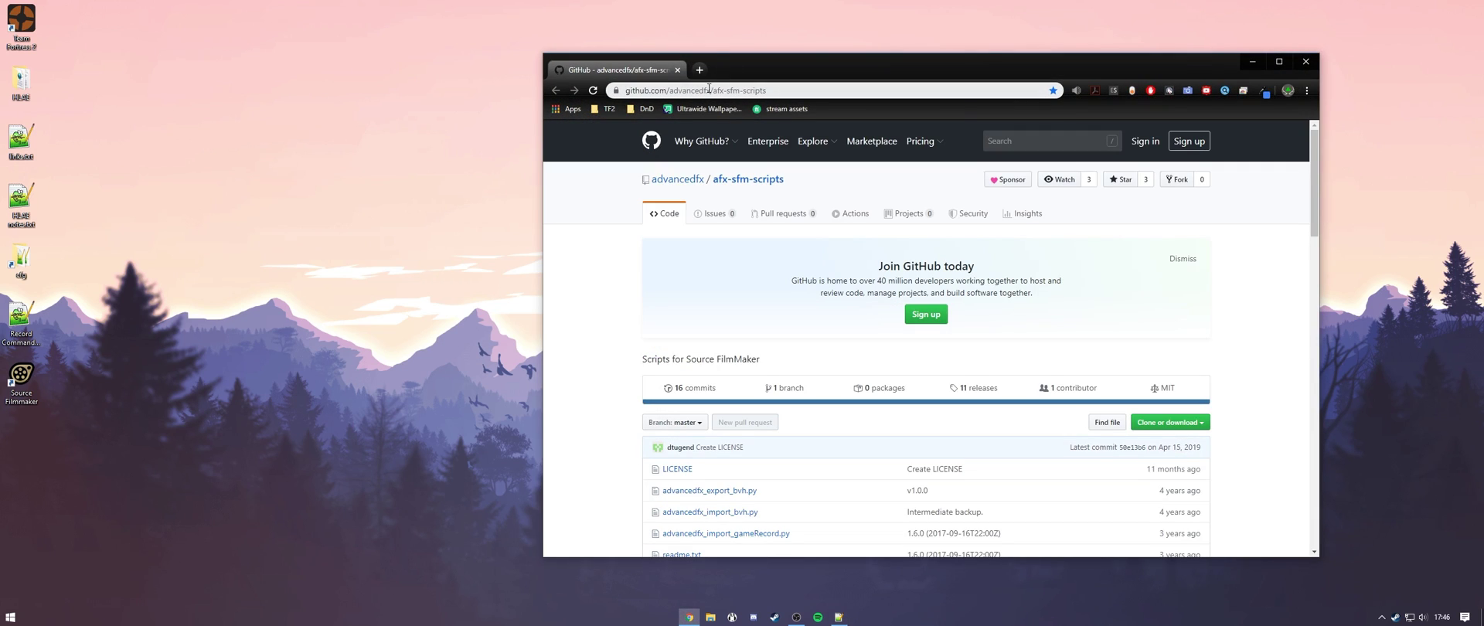
{"action": "scroll", "coordinate": [858, 434], "scroll_direction": "down", "scroll_amount": 3}
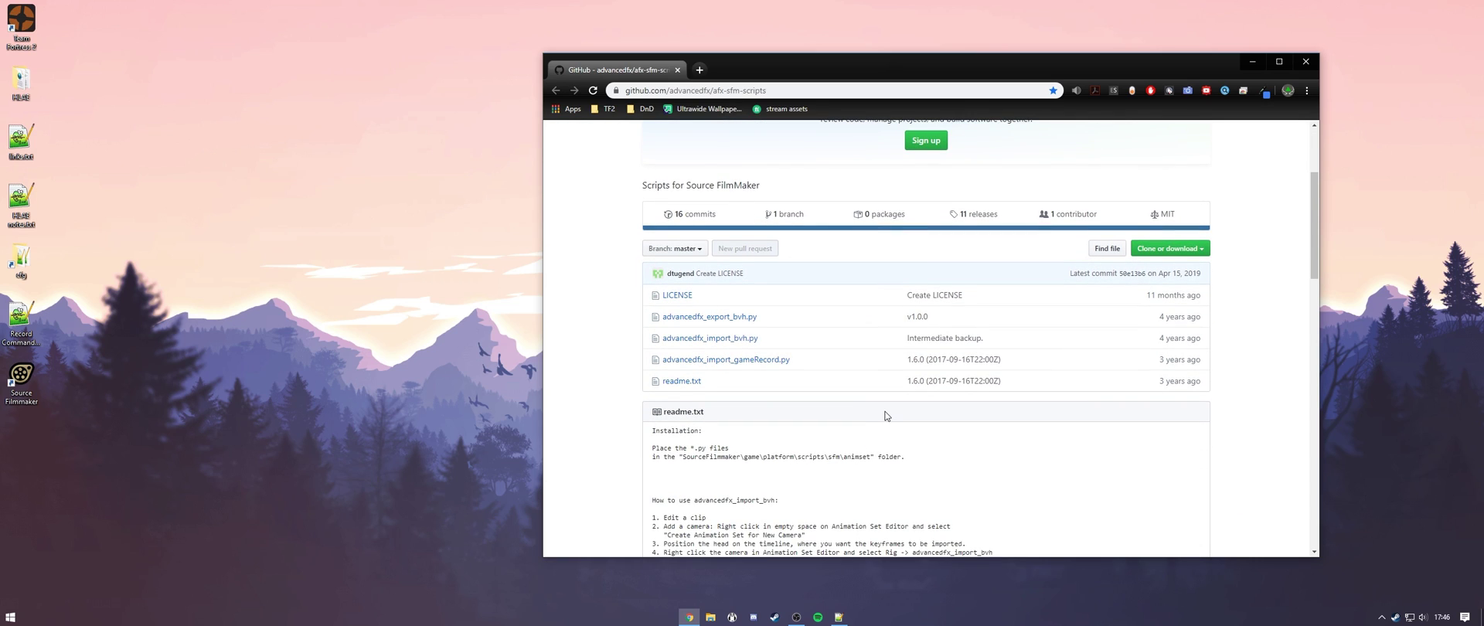
{"action": "scroll", "coordinate": [886, 418], "scroll_direction": "down", "scroll_amount": 3}
{"action": "scroll", "coordinate": [876, 427], "scroll_direction": "up", "scroll_amount": 5}
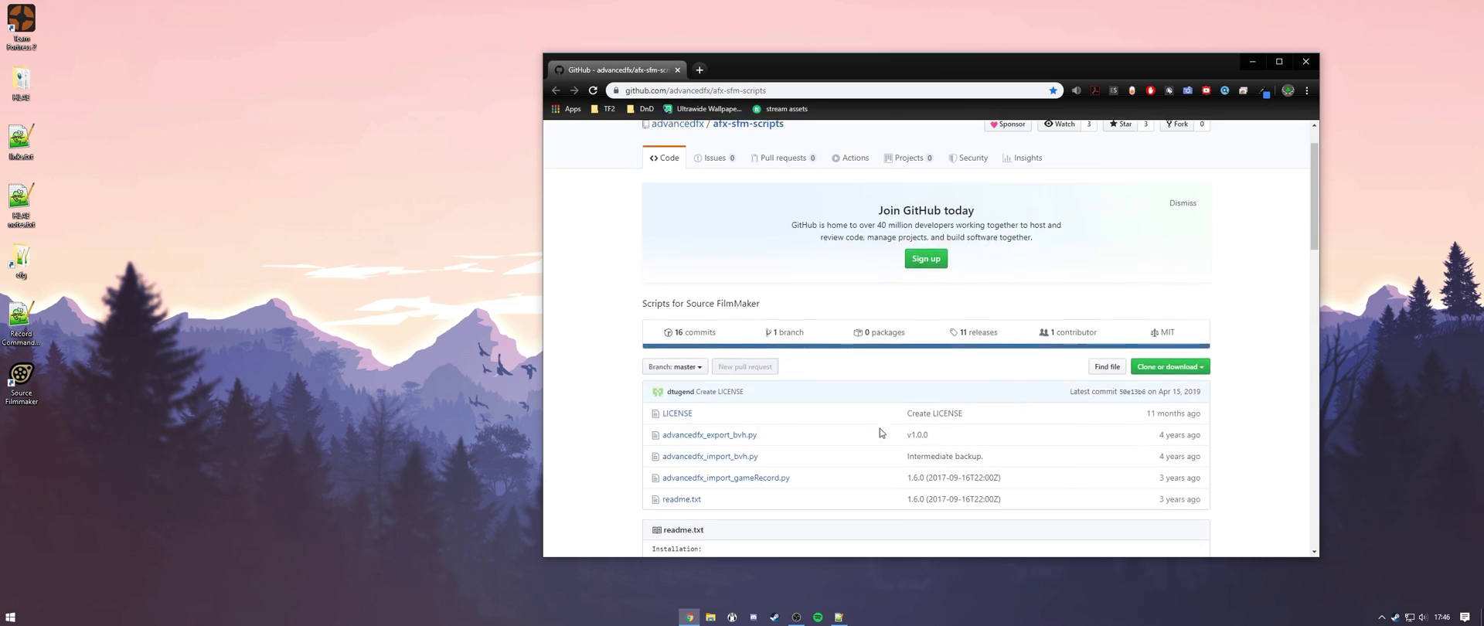
{"action": "scroll", "coordinate": [879, 428], "scroll_direction": "up", "scroll_amount": 2}
{"action": "scroll", "coordinate": [824, 354], "scroll_direction": "down", "scroll_amount": 3}
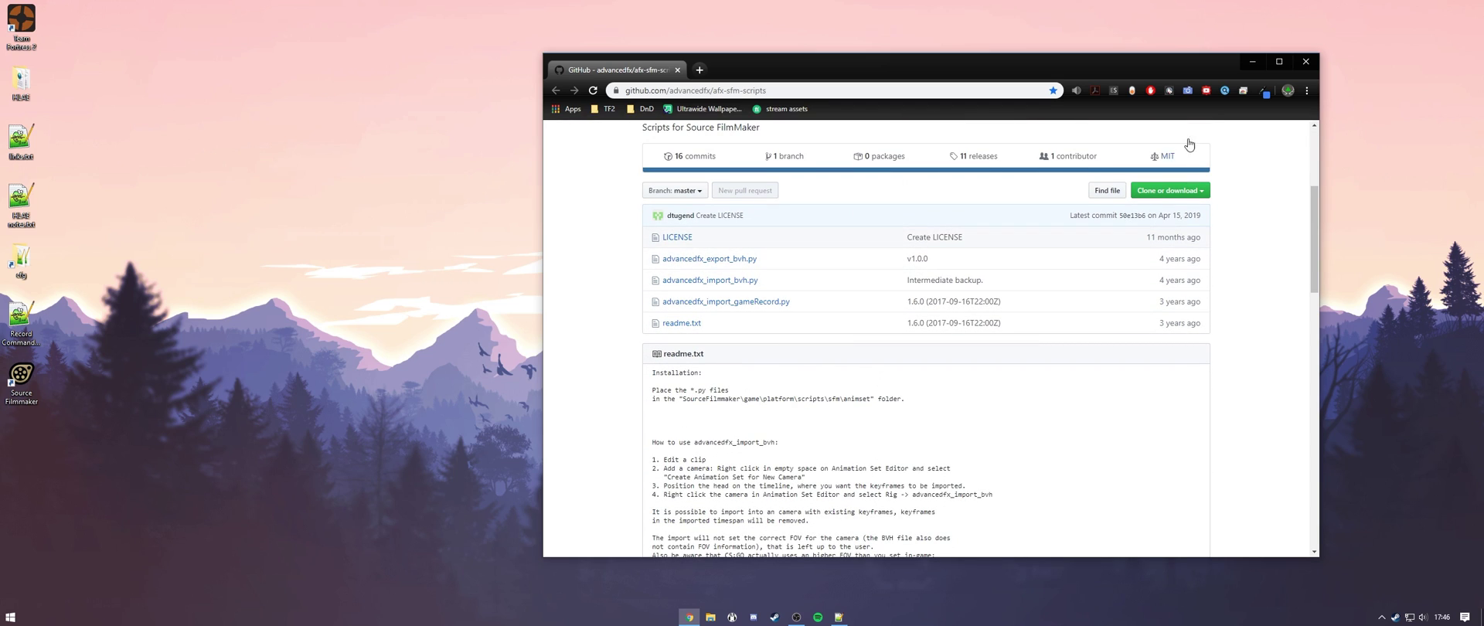
{"action": "key", "text": "super+d"}
- Navigate from common into SourceFilmmaker\game\platform\scripts\sfm\animset to see the advancedfx scripts
{"action": "double_click", "coordinate": [9, 263]}
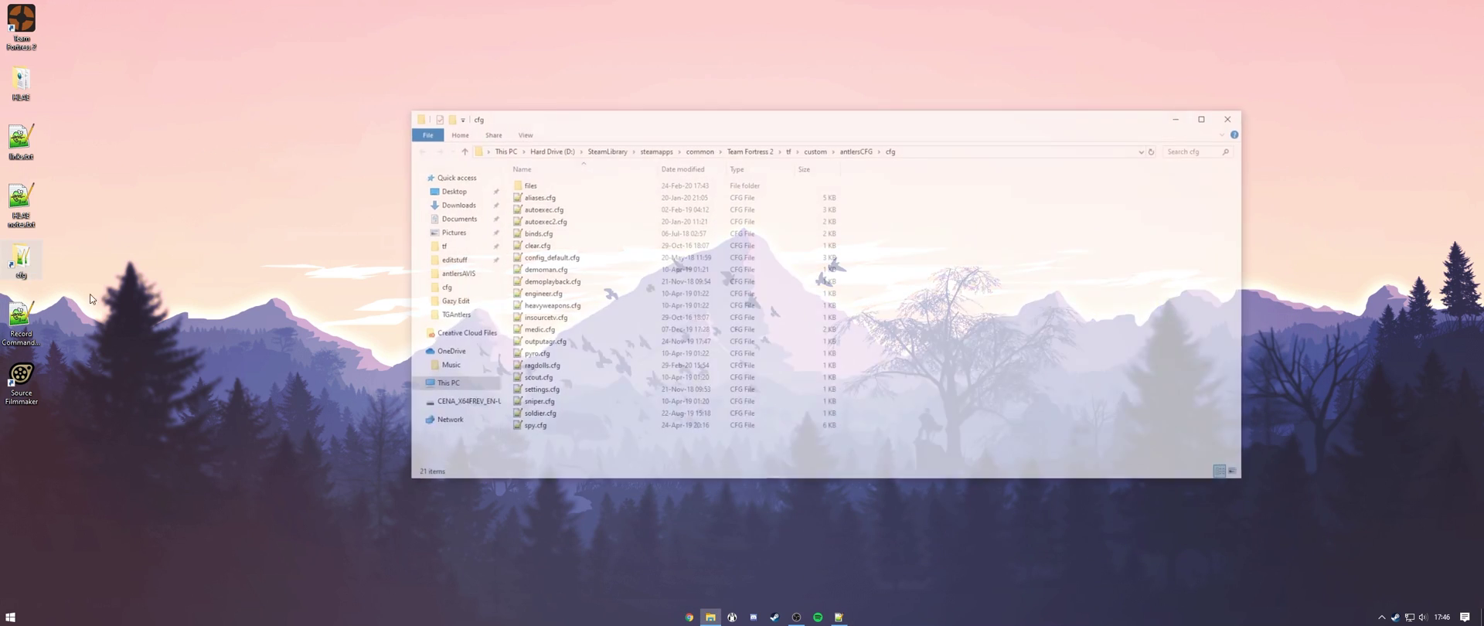
{"action": "left_click", "coordinate": [698, 149]}
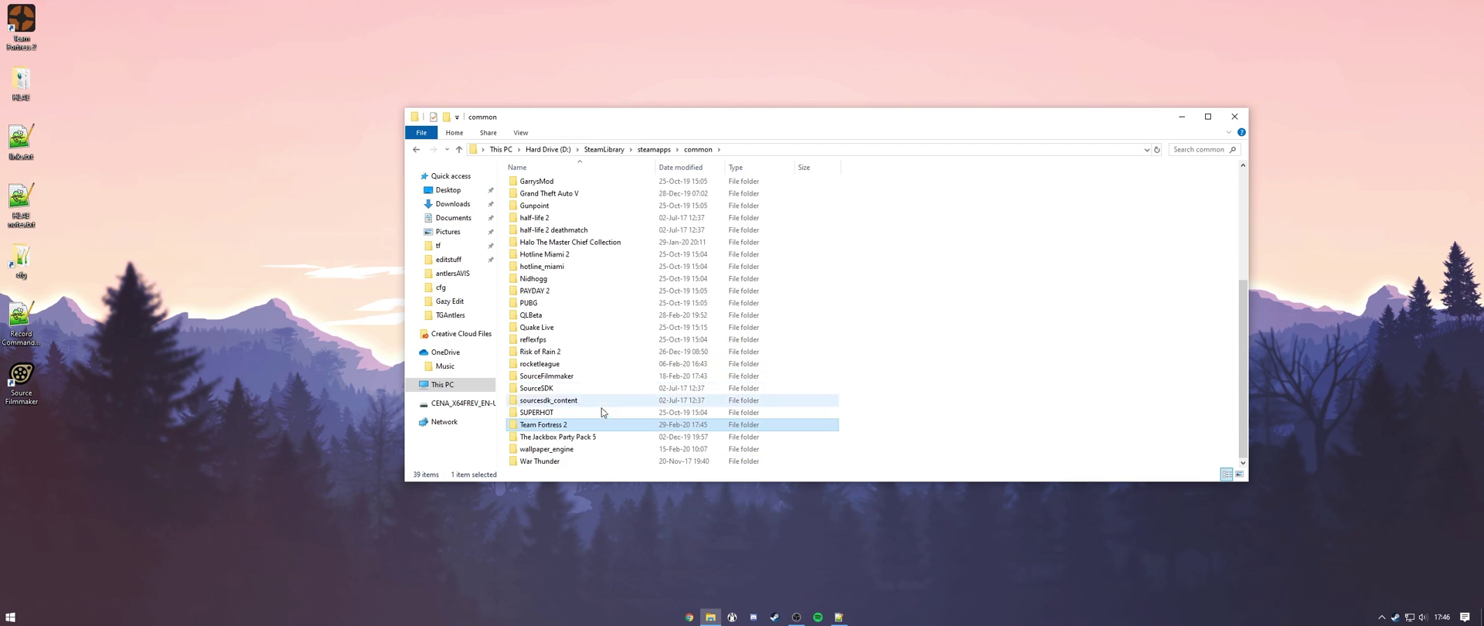
{"action": "double_click", "coordinate": [576, 376]}
{"action": "double_click", "coordinate": [570, 207]}
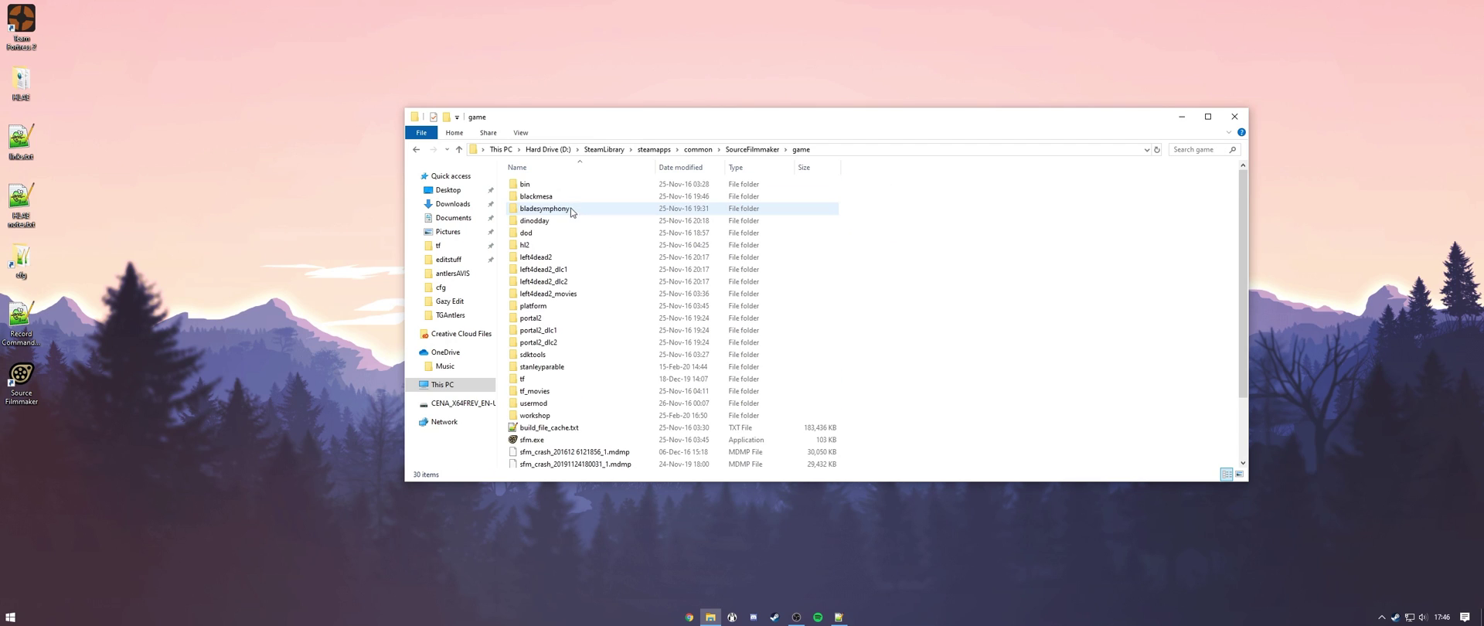
{"action": "double_click", "coordinate": [555, 306]}
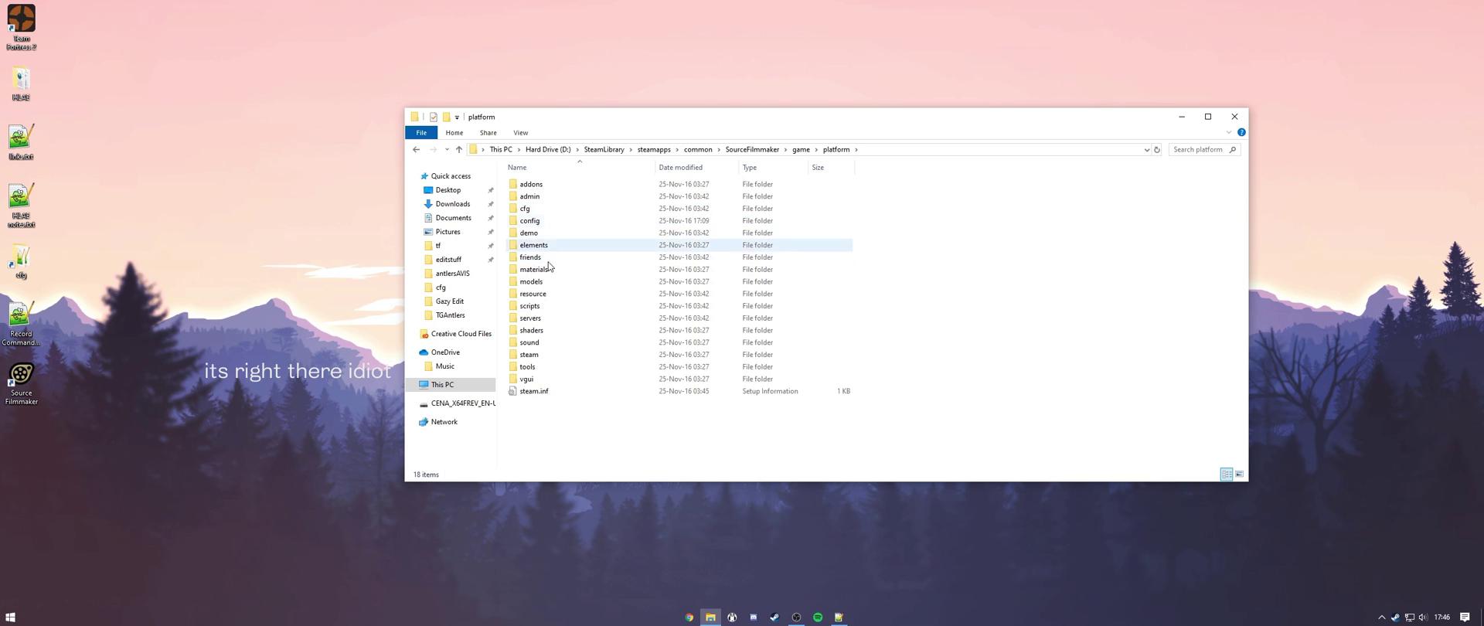
{"action": "double_click", "coordinate": [549, 306]}
{"action": "double_click", "coordinate": [555, 189]}
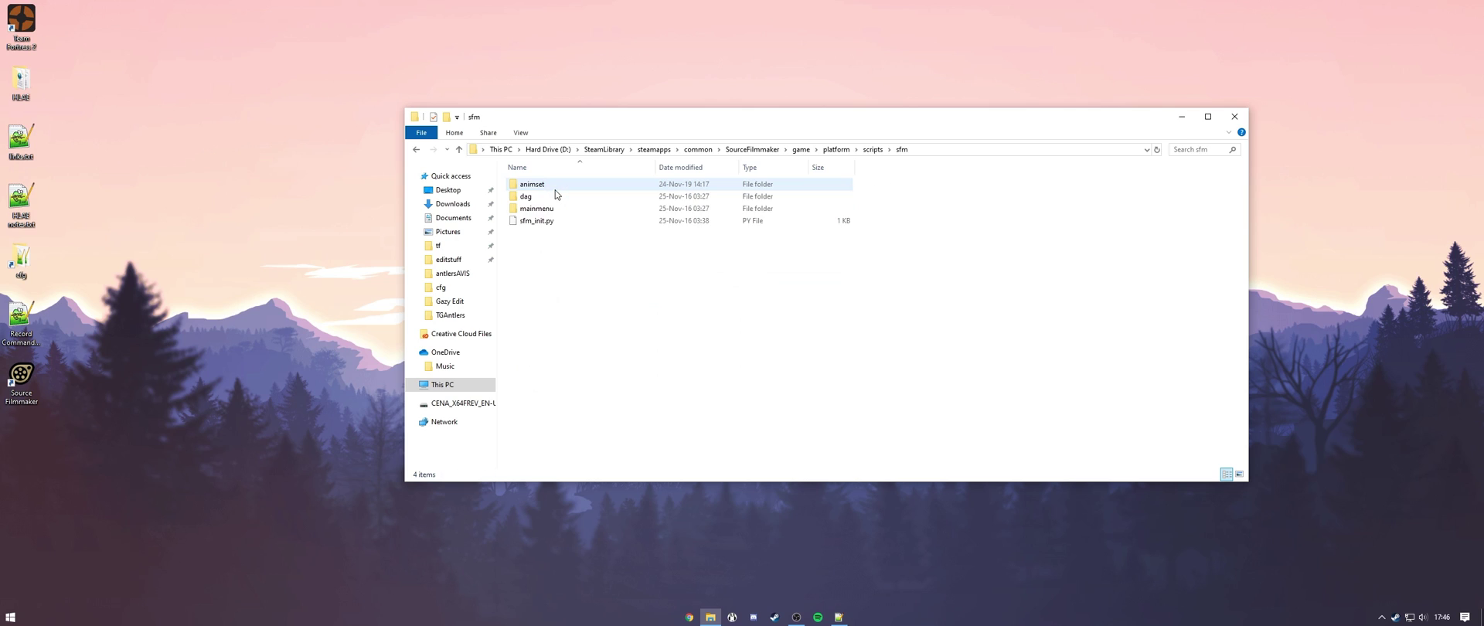
{"action": "double_click", "coordinate": [555, 189]}
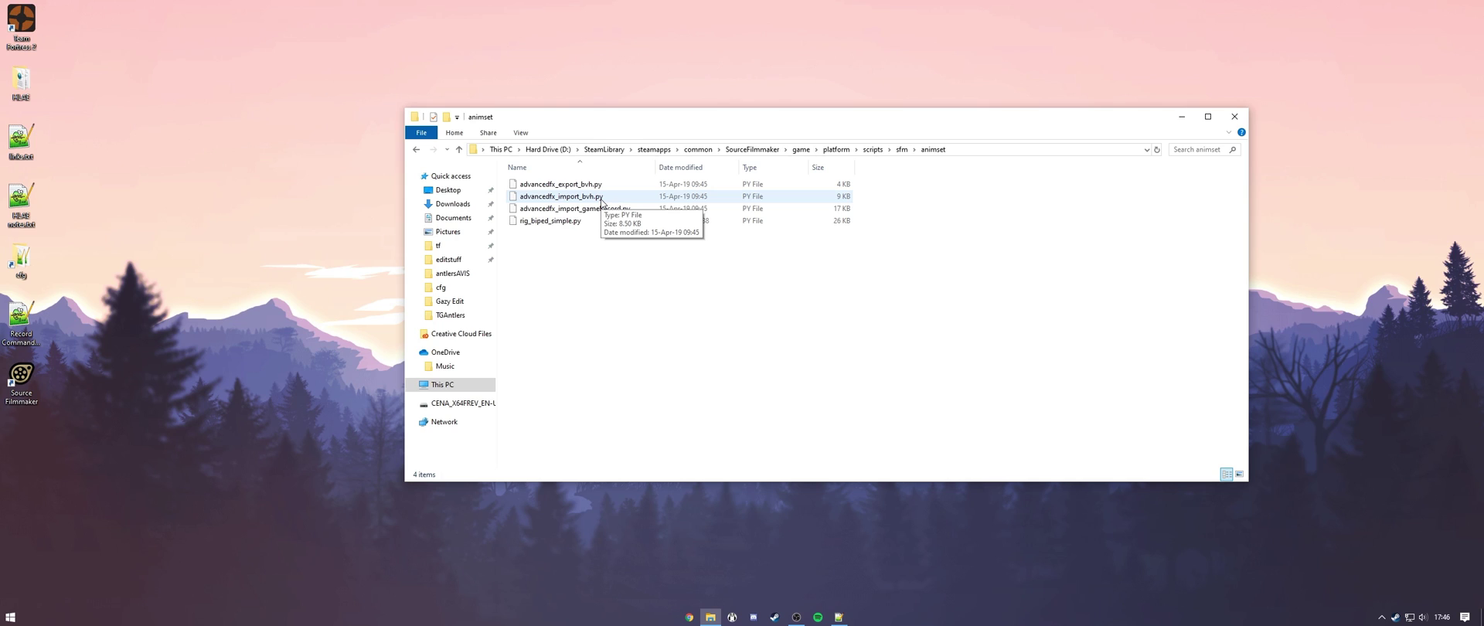
- Launch Source Filmmaker past the resolution warning and set up session 'lexx anim' at 60 fps
{"action": "left_click", "coordinate": [1234, 116]}
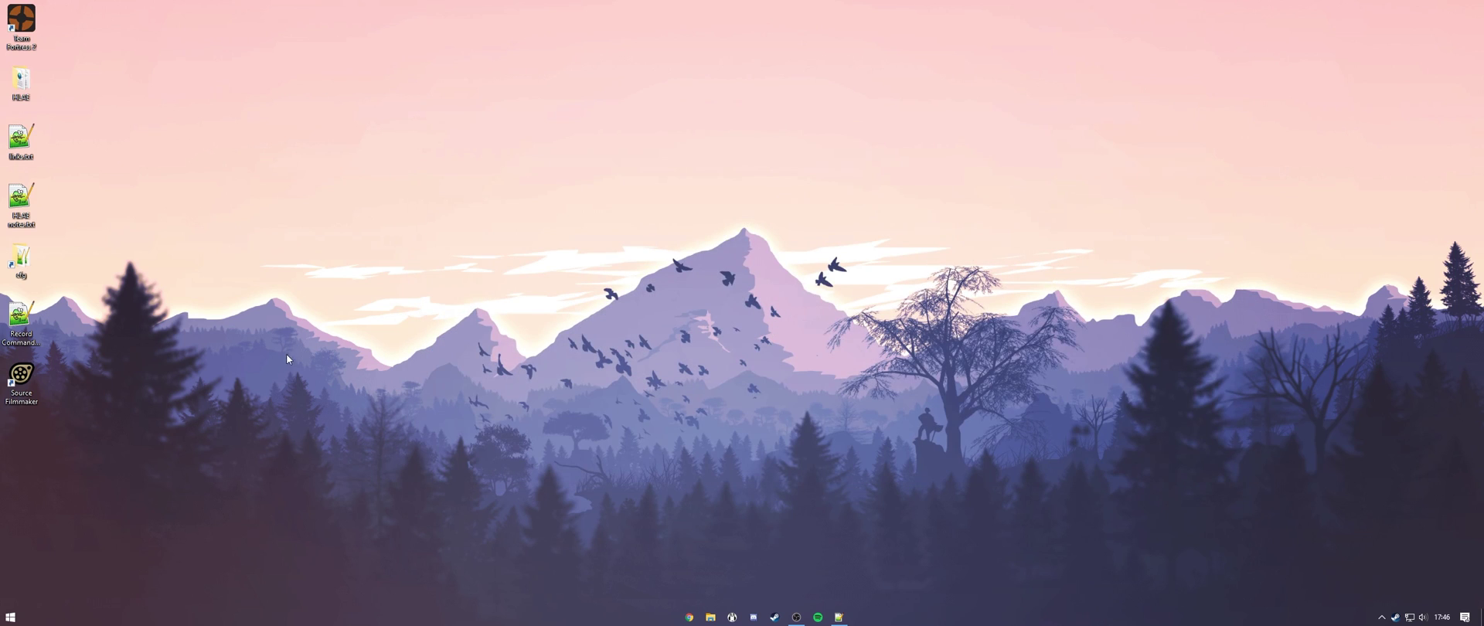
{"action": "double_click", "coordinate": [28, 381]}
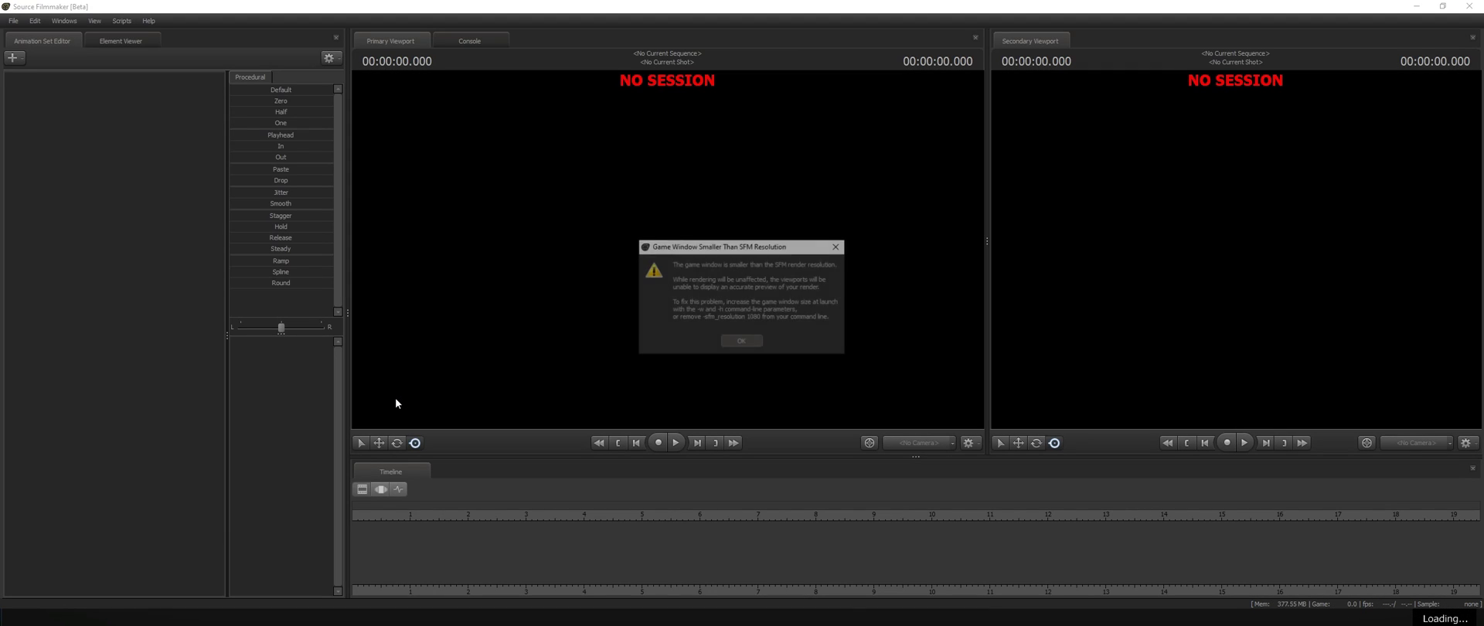
{"action": "left_click", "coordinate": [752, 345]}
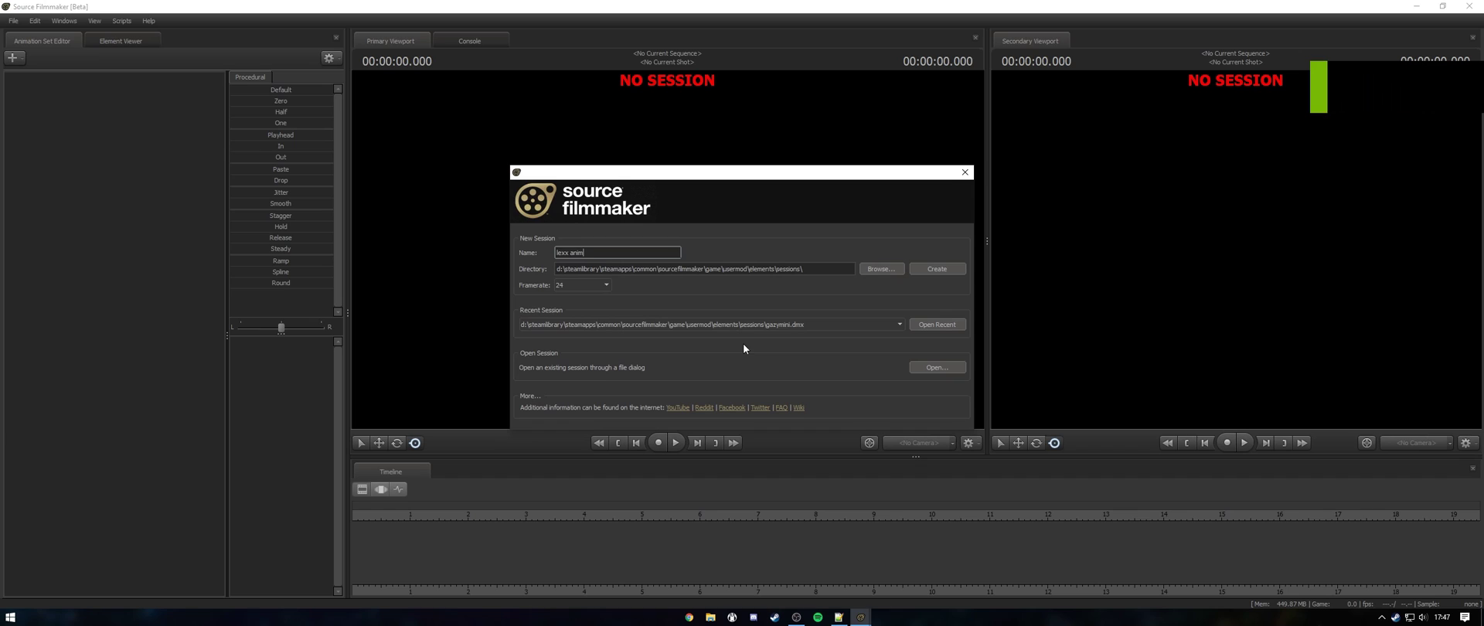
{"action": "type", "text": "lexx anim"}
{"action": "left_click", "coordinate": [580, 285]}
{"action": "left_click", "coordinate": [563, 387]}
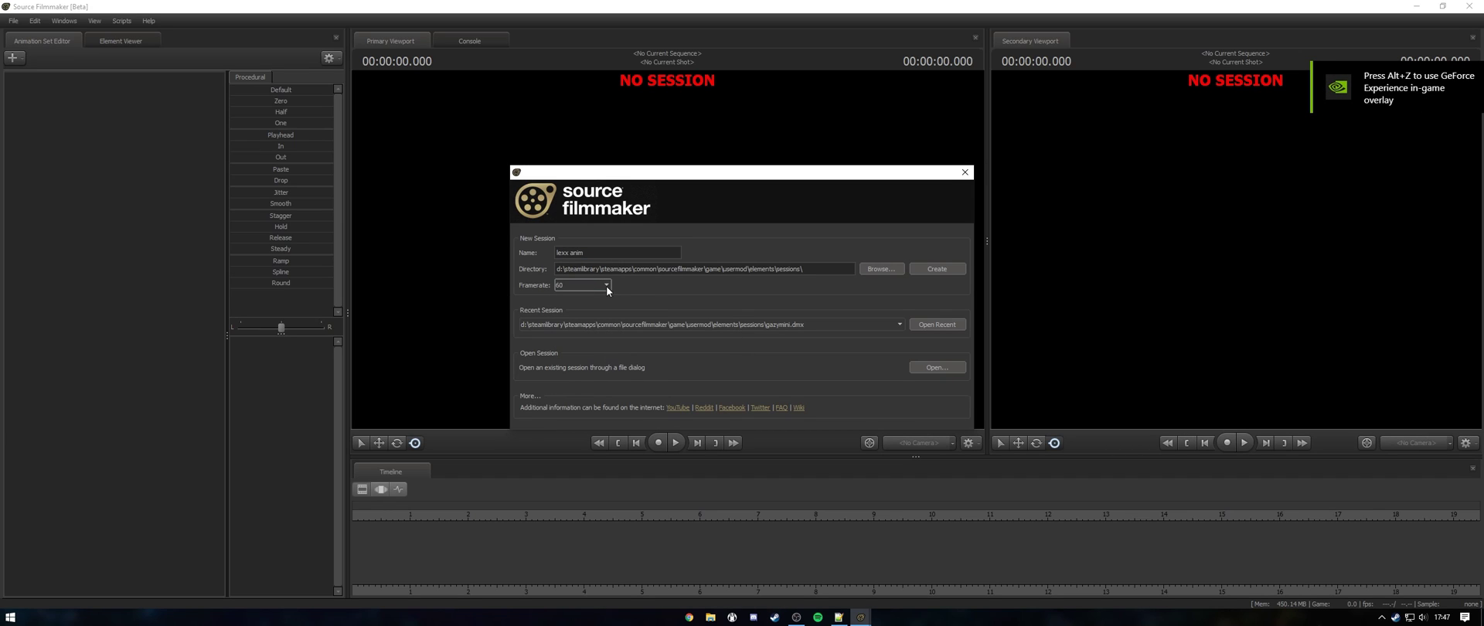
- Create the lexx anim session and load cp_snakewater_final1.bsp as its map
{"action": "left_click", "coordinate": [925, 269]}
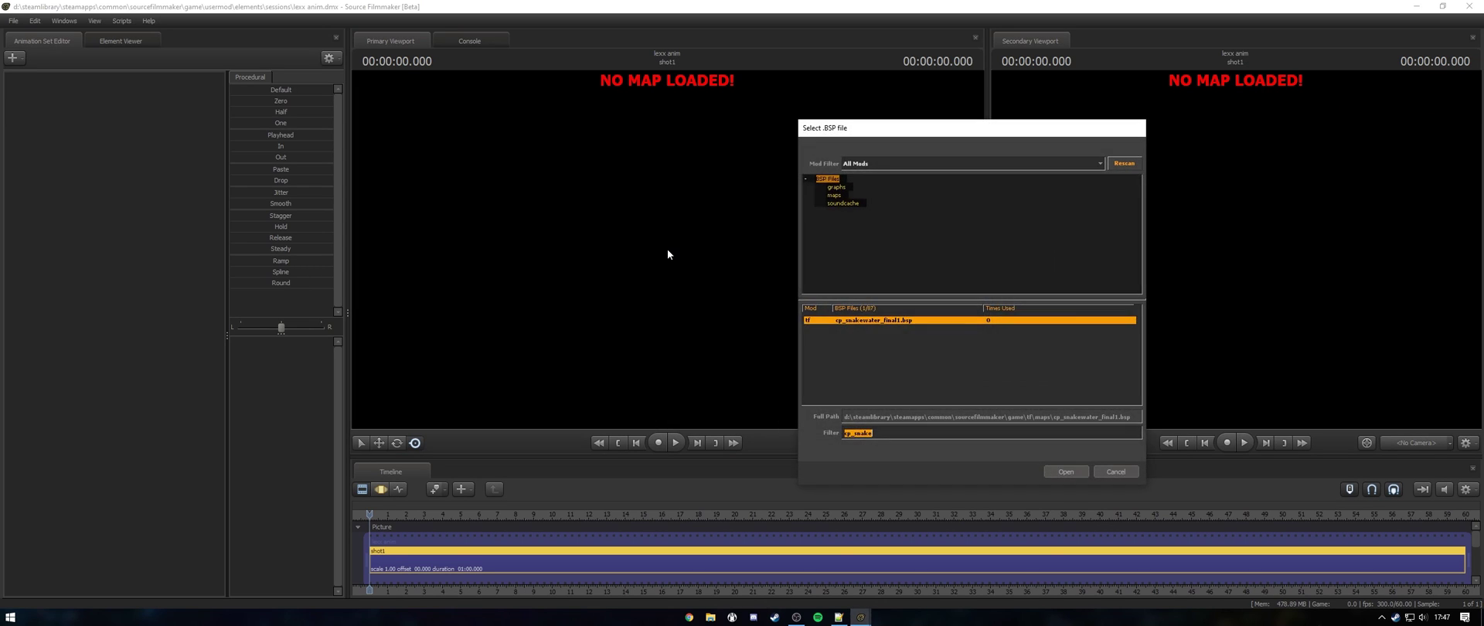
{"action": "left_click", "coordinate": [1048, 473]}
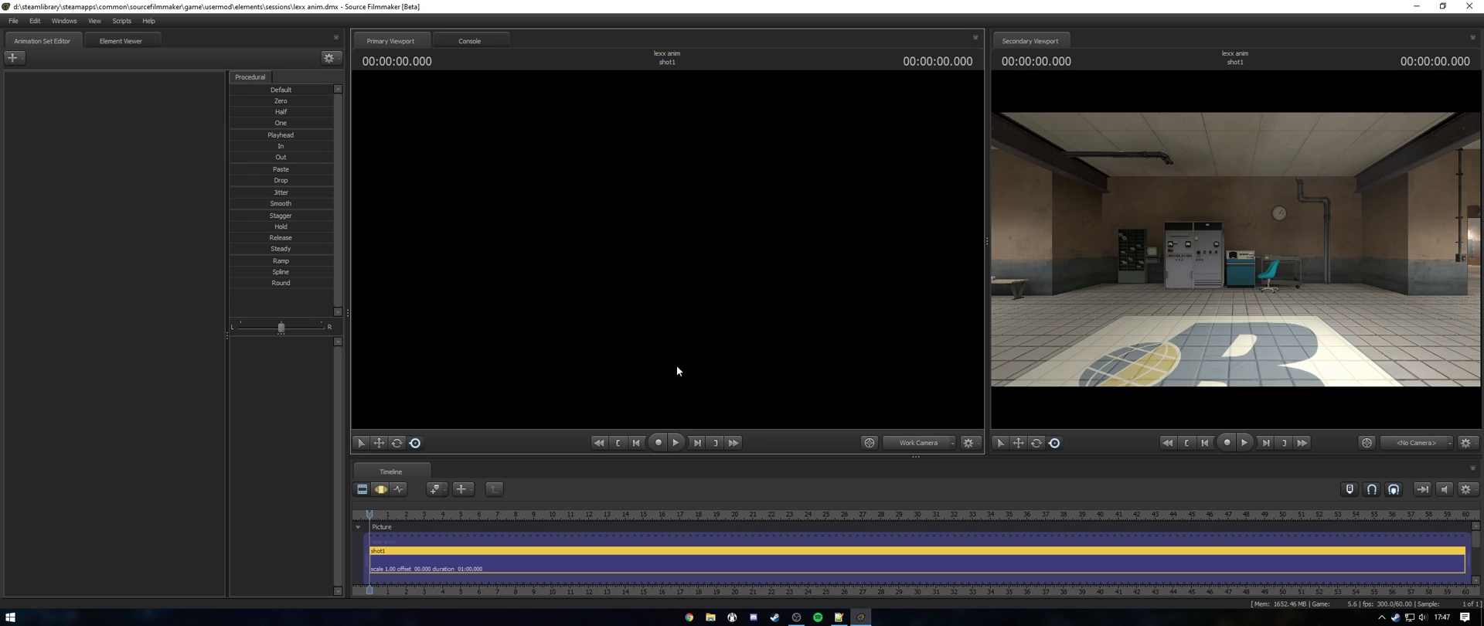
- Create the camera1 camera animation set and bring up its Rig submenu
{"action": "left_click", "coordinate": [19, 60]}
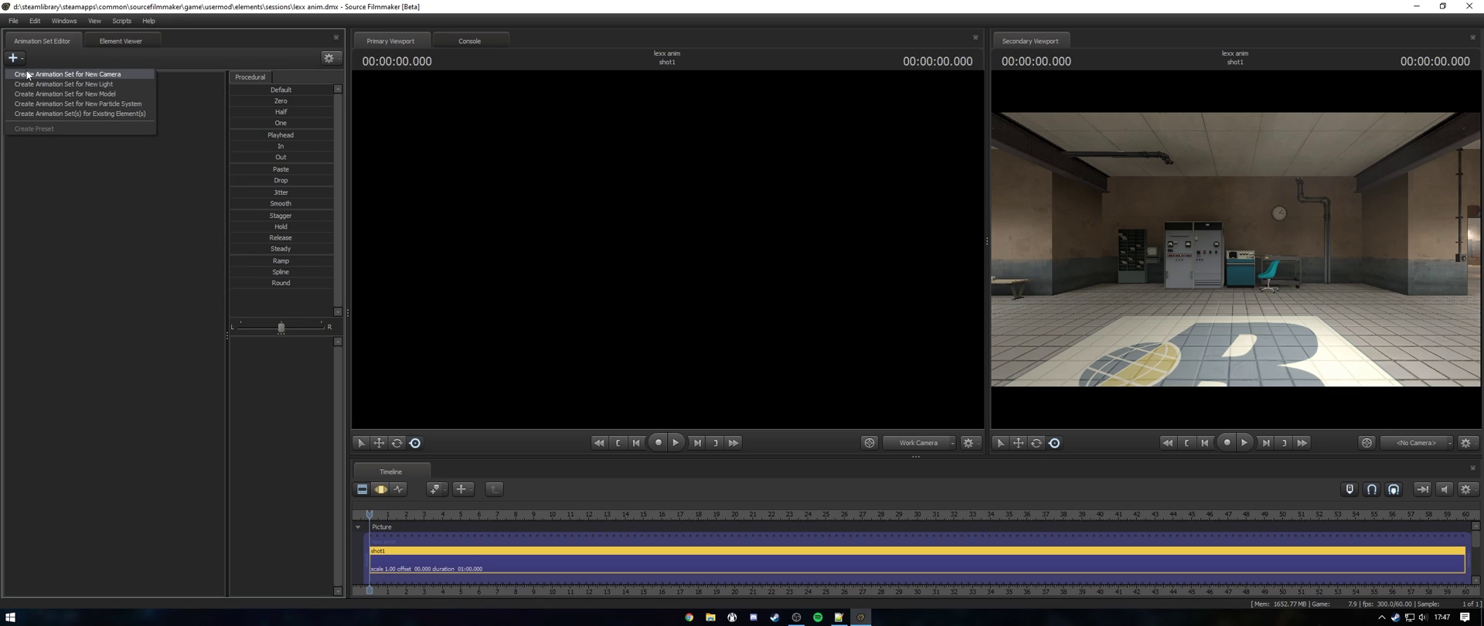
{"action": "left_click", "coordinate": [27, 74]}
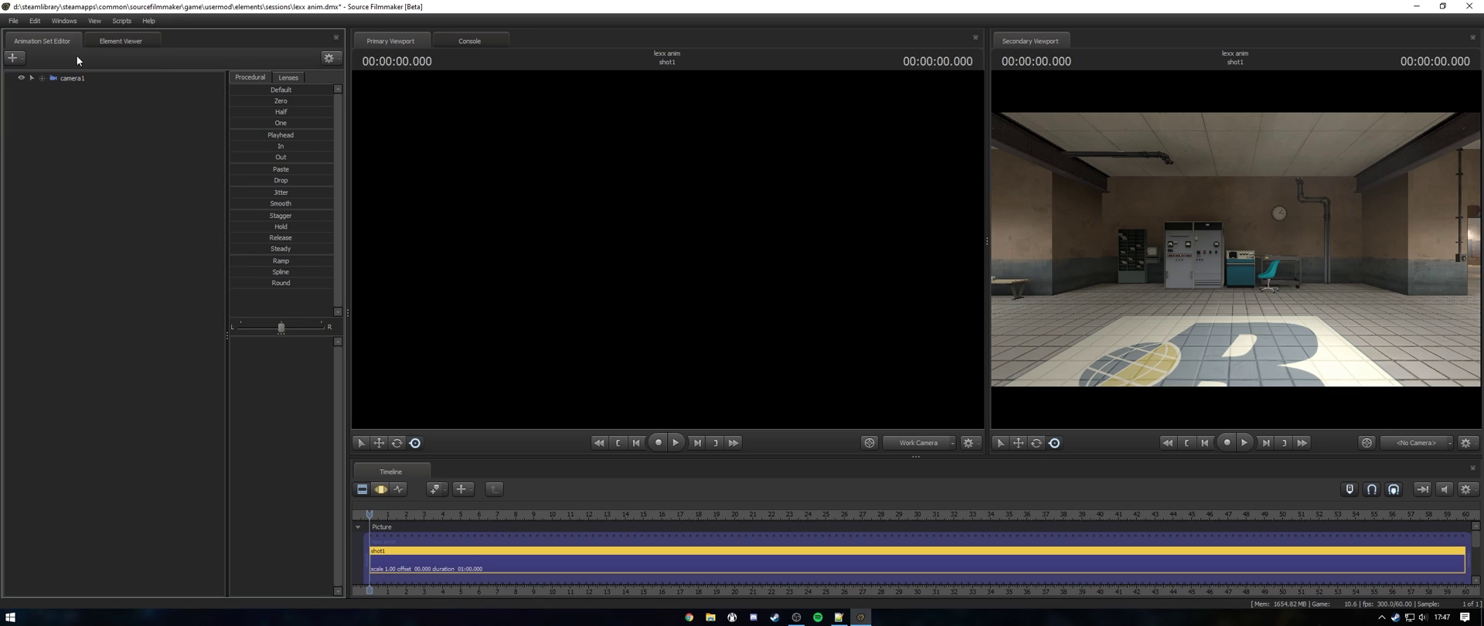
{"action": "left_click", "coordinate": [70, 80]}
{"action": "right_click", "coordinate": [73, 78]}
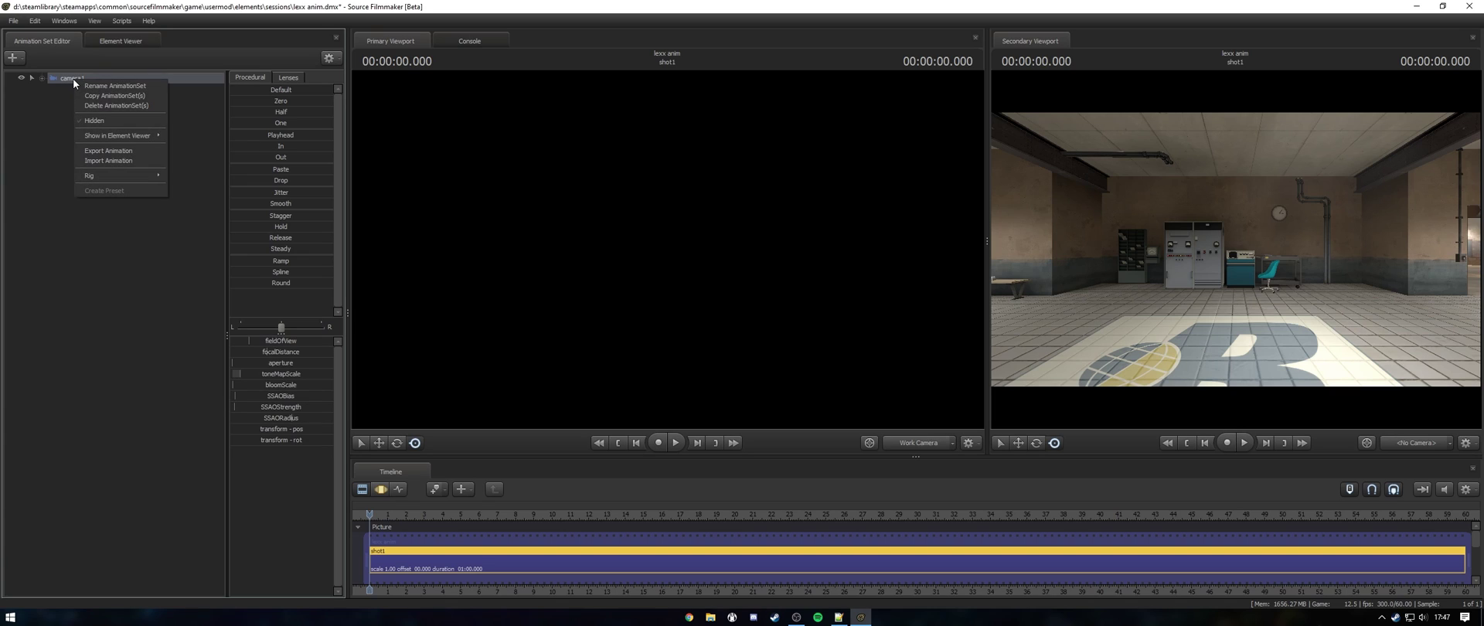
{"action": "mouse_move", "coordinate": [123, 176]}
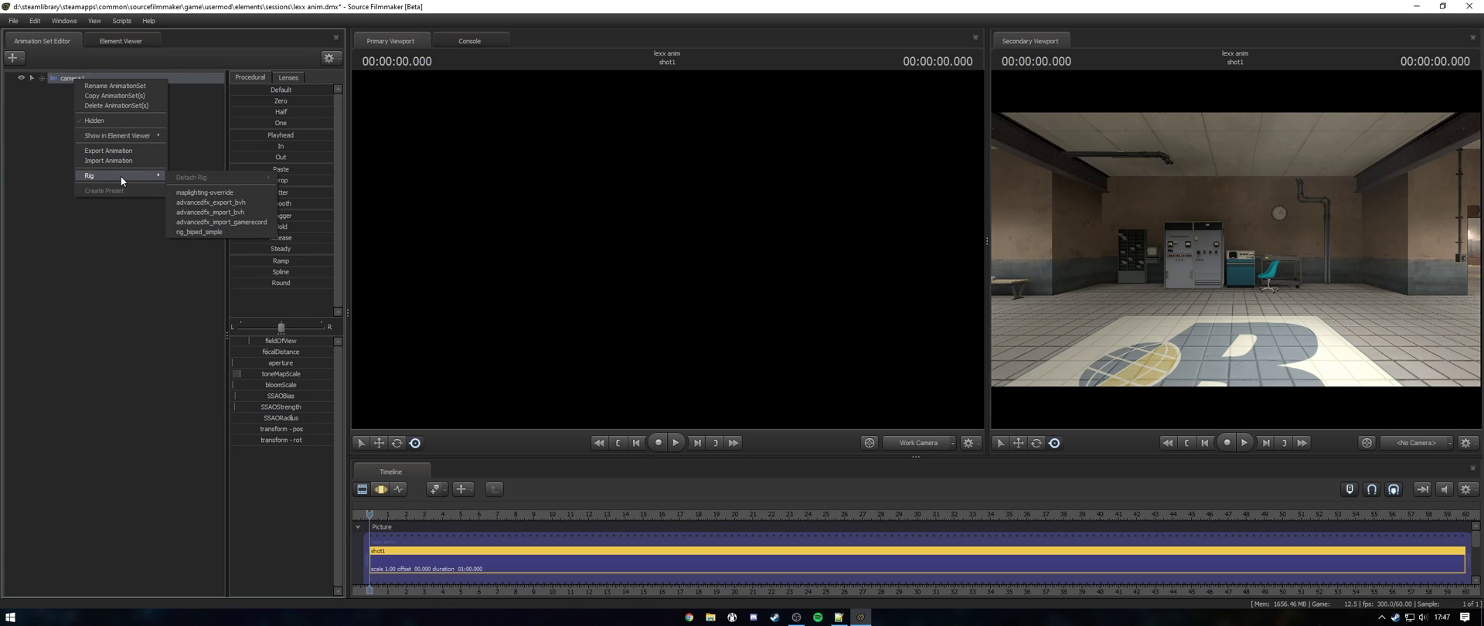
- Use advancedfx_import_gamerecord to import lexxairshot.agr from common\Team Fortress 2
{"action": "left_click", "coordinate": [218, 223]}
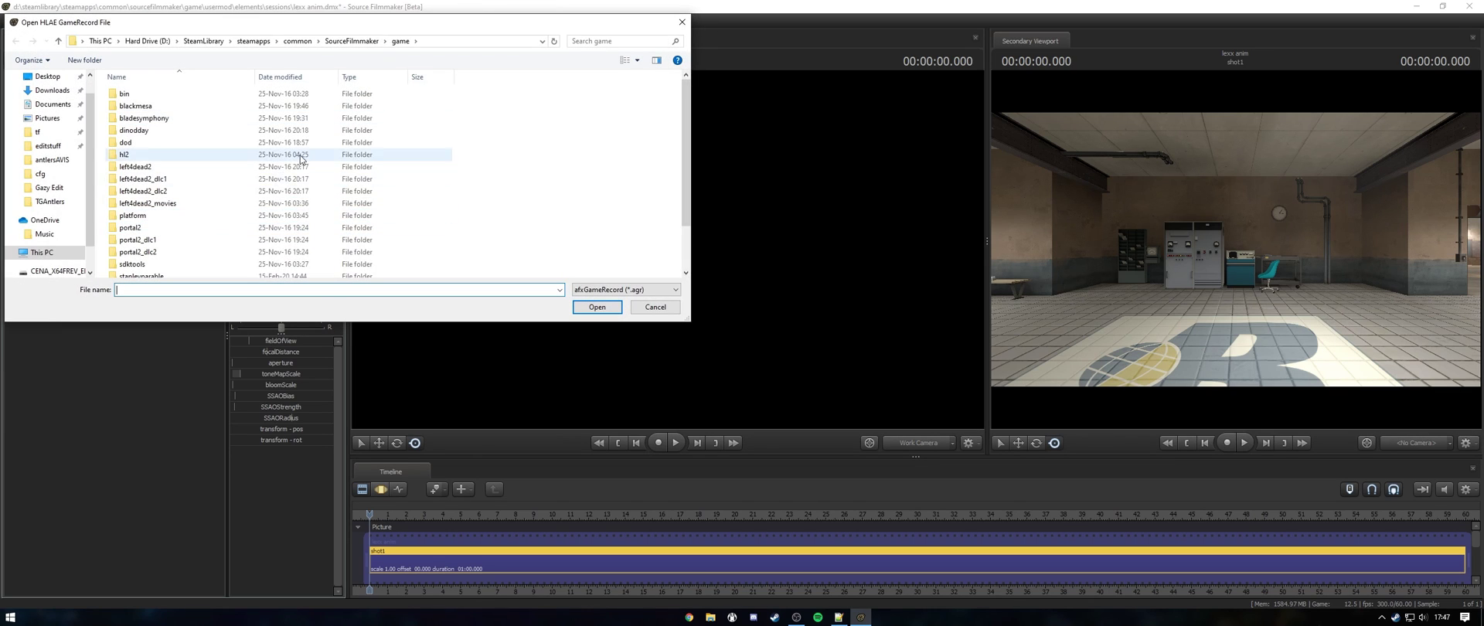
{"action": "left_click", "coordinate": [297, 42]}
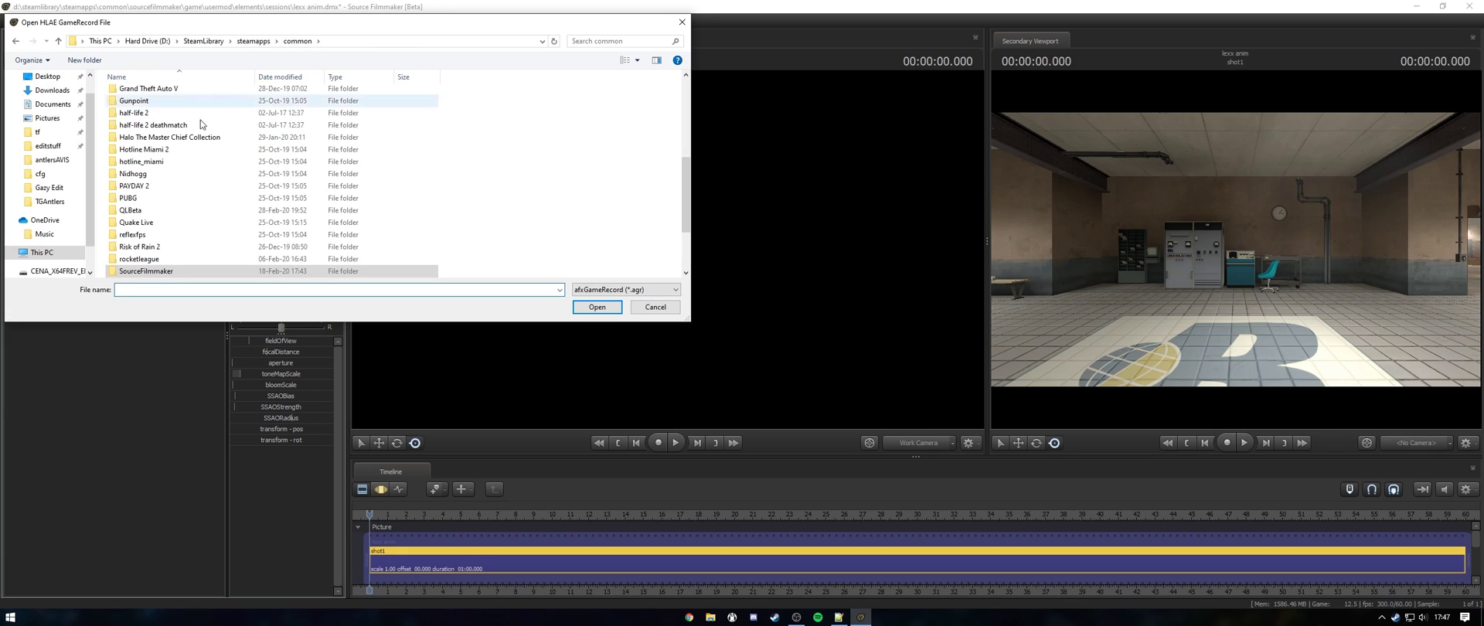
{"action": "scroll", "coordinate": [165, 239], "scroll_direction": "down", "scroll_amount": 2}
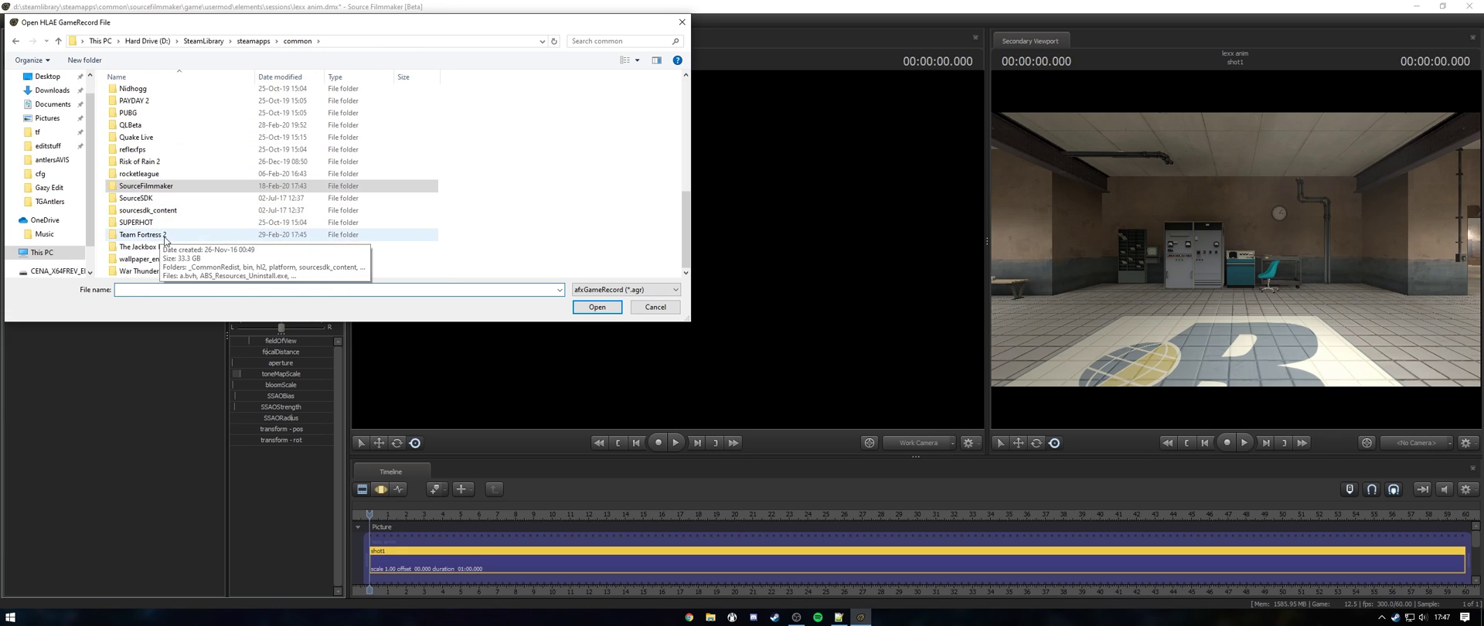
{"action": "double_click", "coordinate": [164, 240]}
{"action": "left_click", "coordinate": [167, 228]}
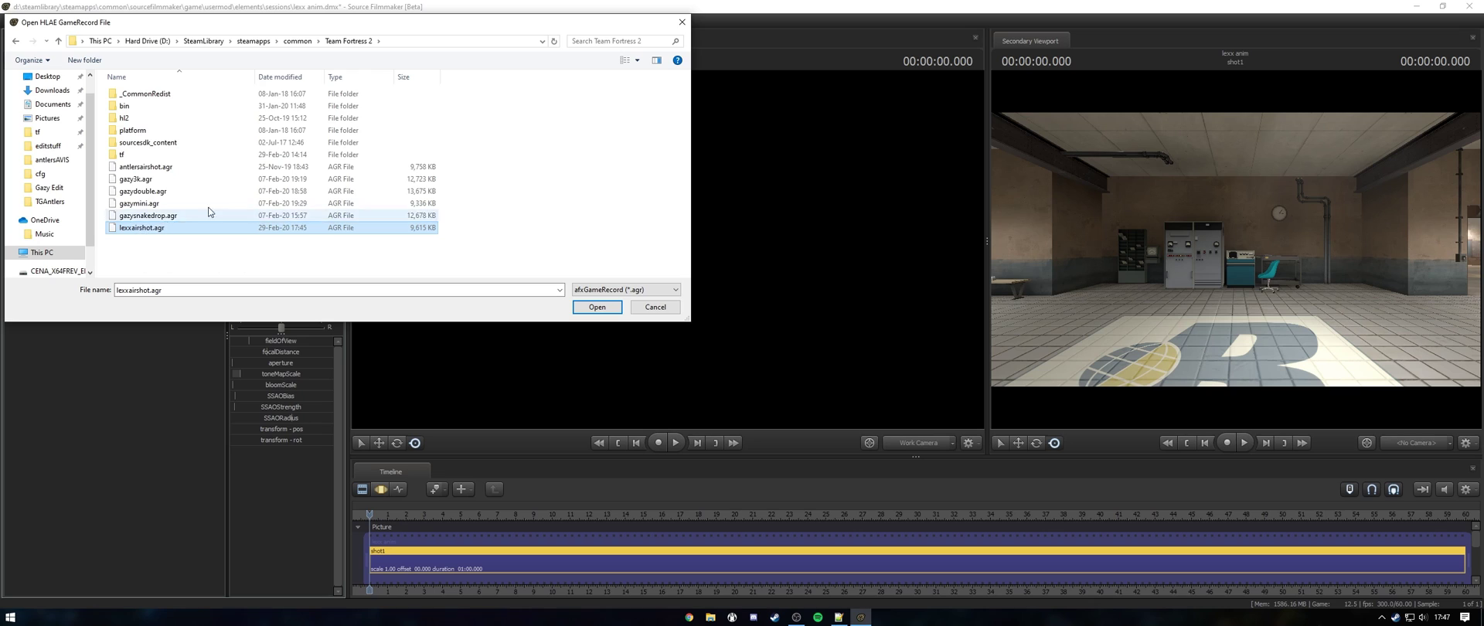
{"action": "double_click", "coordinate": [217, 225]}
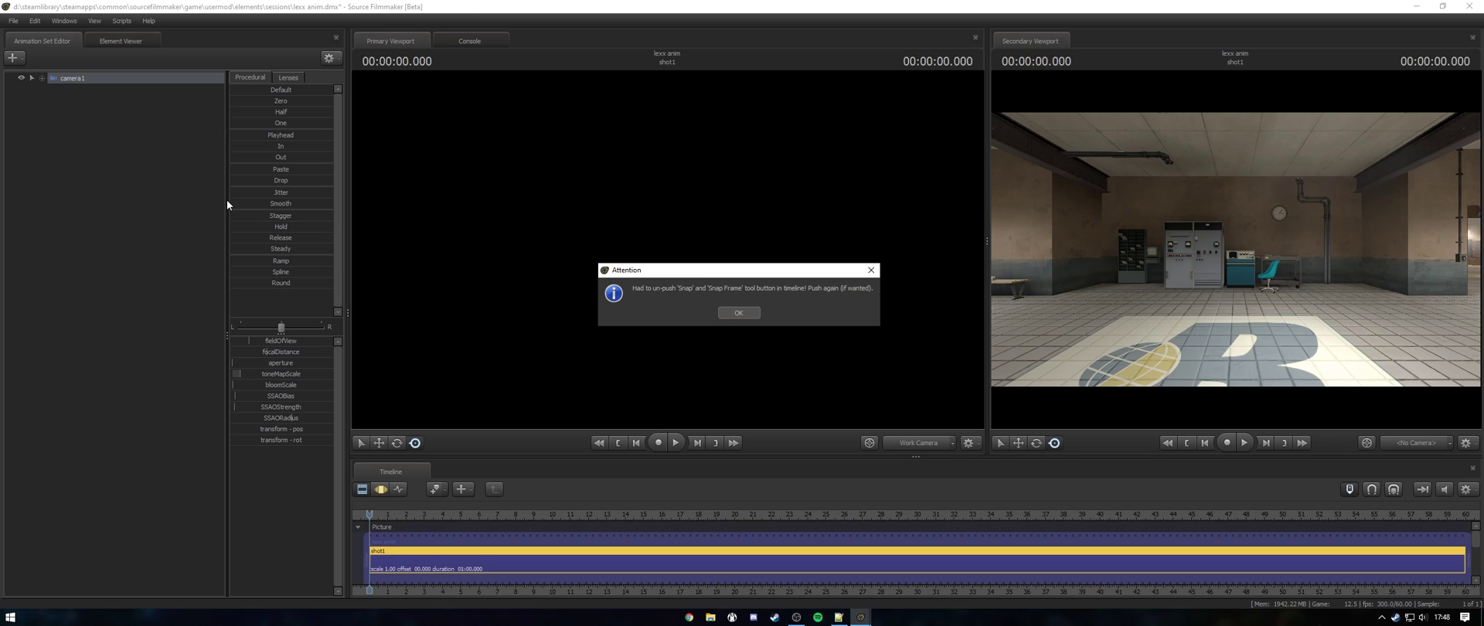
- Dismiss the Snap notice, scrub the timeline forward, and orbit the work camera around the airshot
{"action": "left_click", "coordinate": [731, 311]}
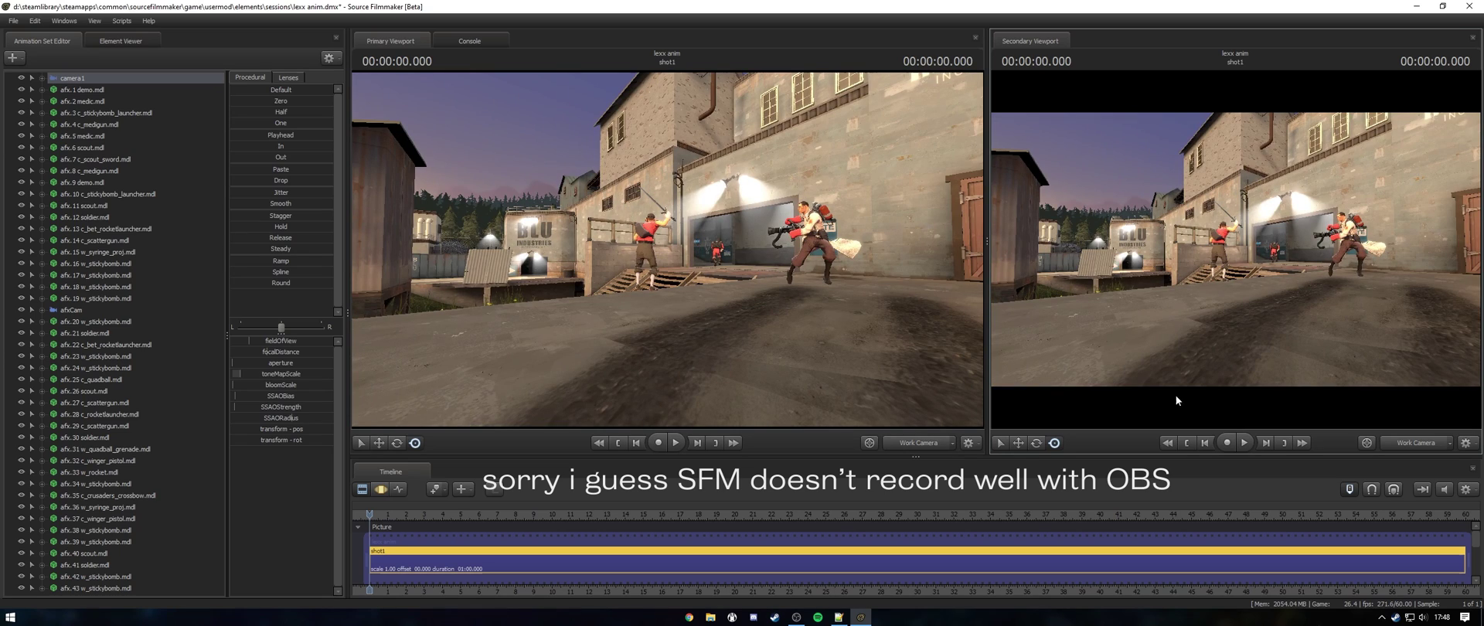
{"action": "left_click", "coordinate": [452, 531]}
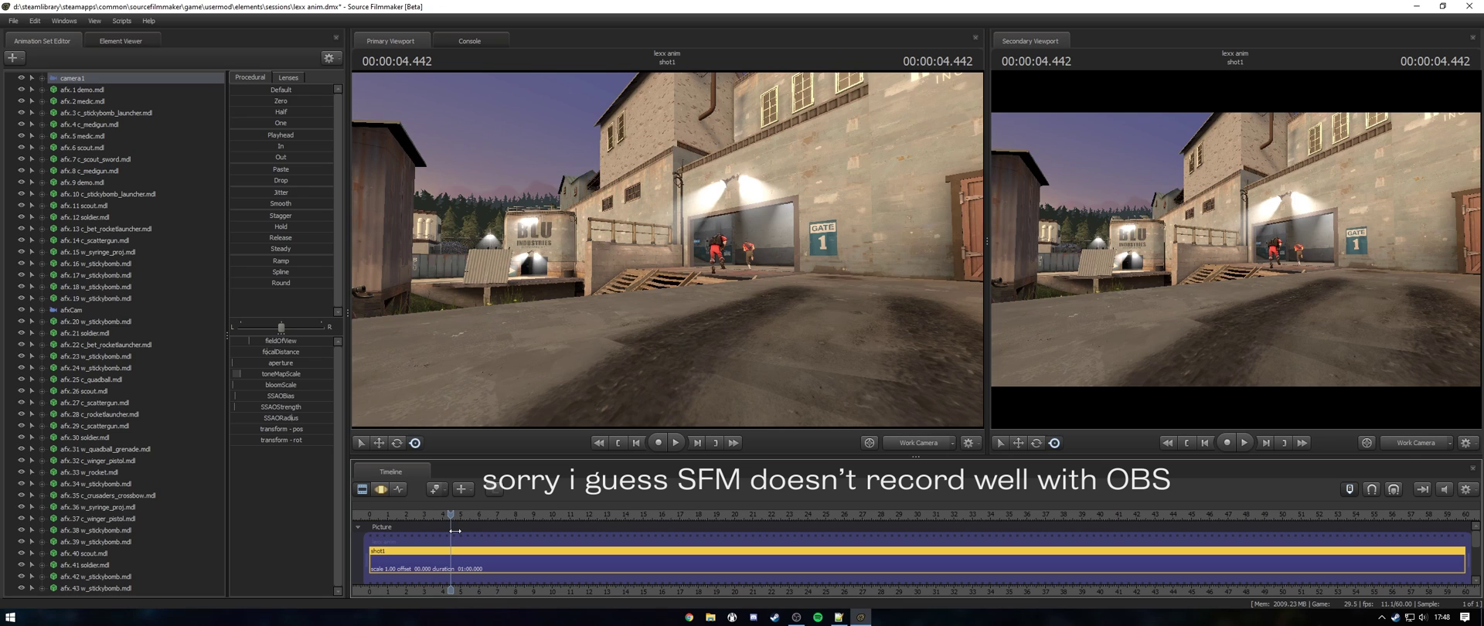
{"action": "left_click_drag", "start_coordinate": [452, 531], "coordinate": [494, 515]}
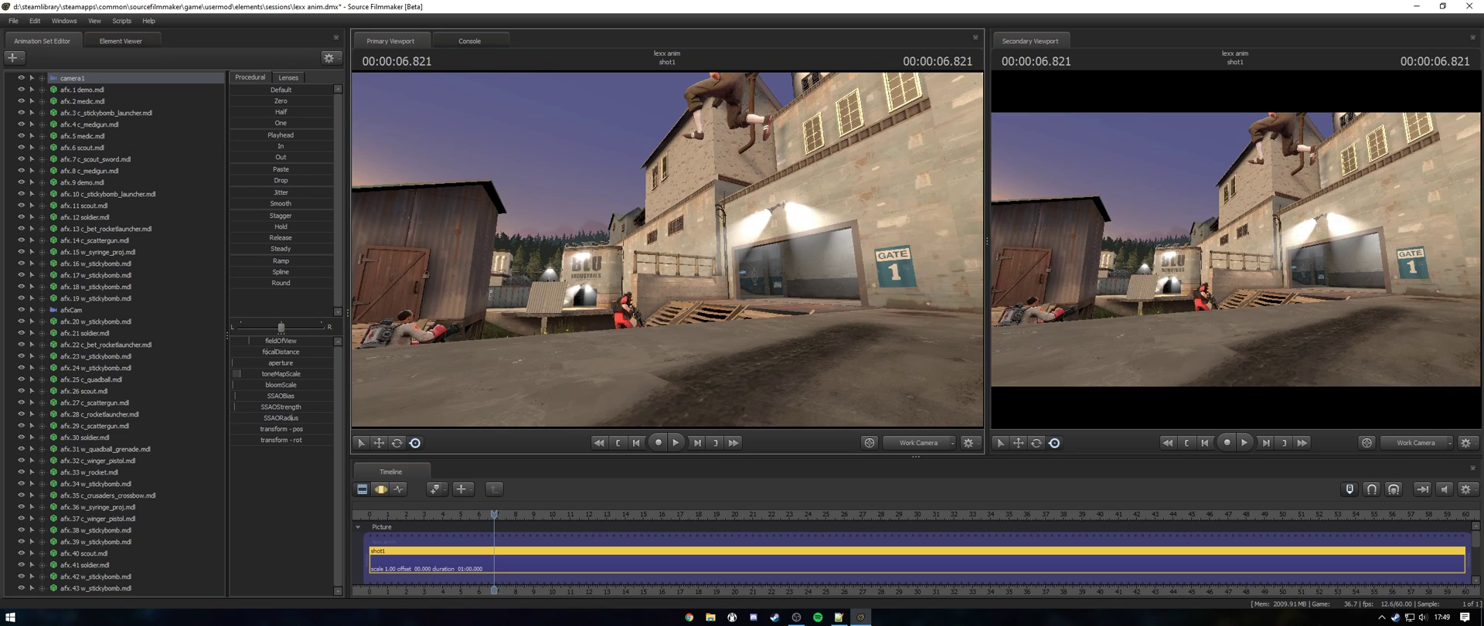
{"action": "left_click_drag", "start_coordinate": [669, 249], "coordinate": [670, 249]}
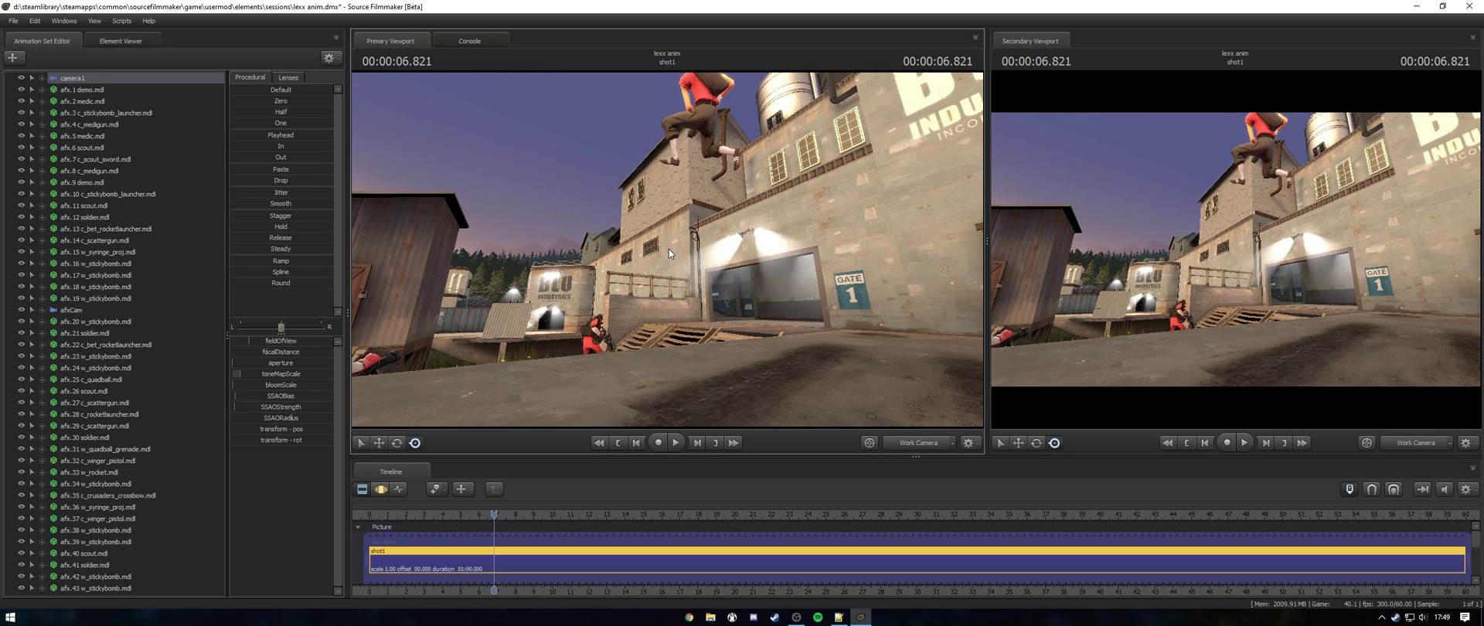
{"action": "left_click_drag", "start_coordinate": [669, 249], "coordinate": [669, 249]}
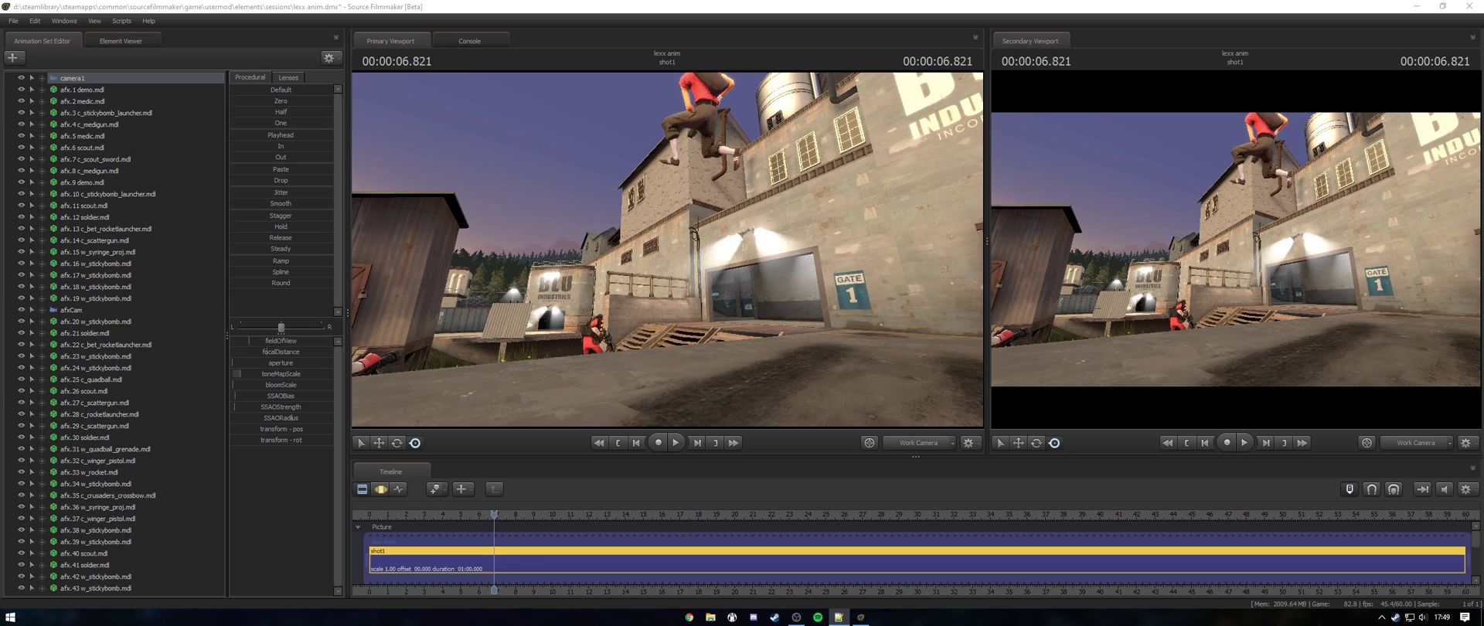
{"action": "key", "text": "alt+Tab"}
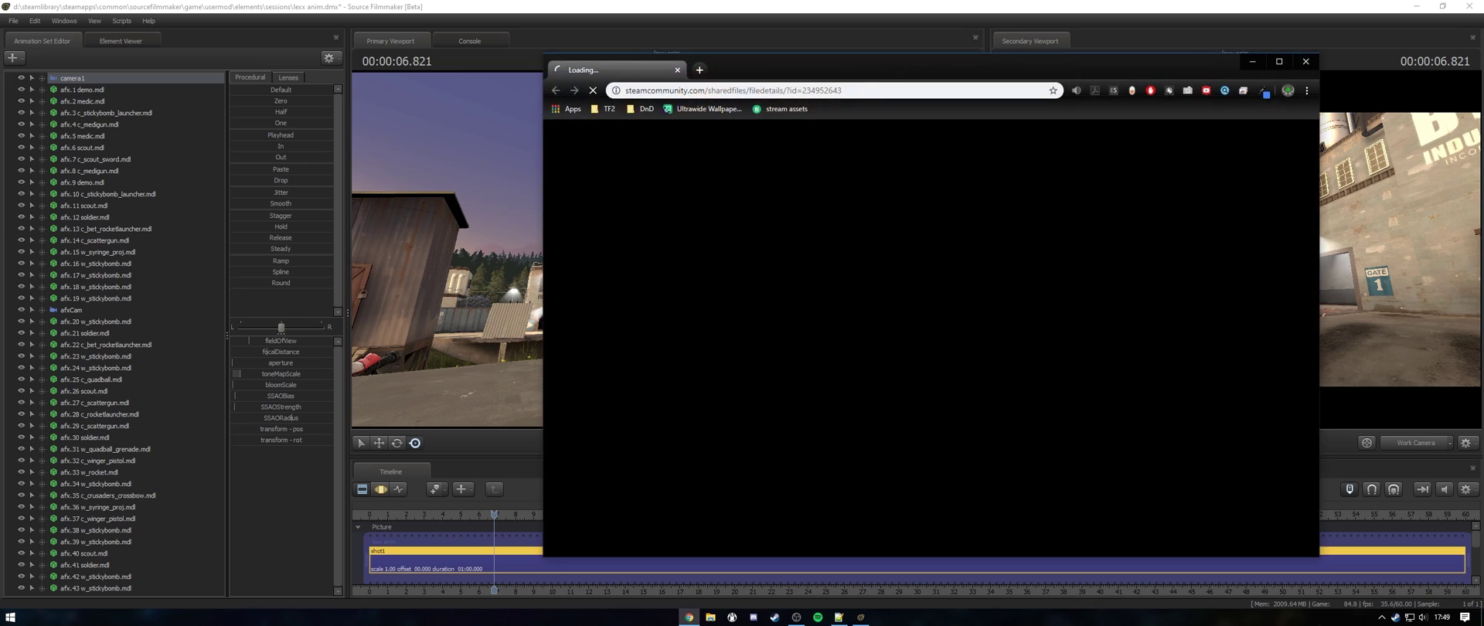
{"action": "scroll", "coordinate": [875, 397], "scroll_direction": "down", "scroll_amount": 15}
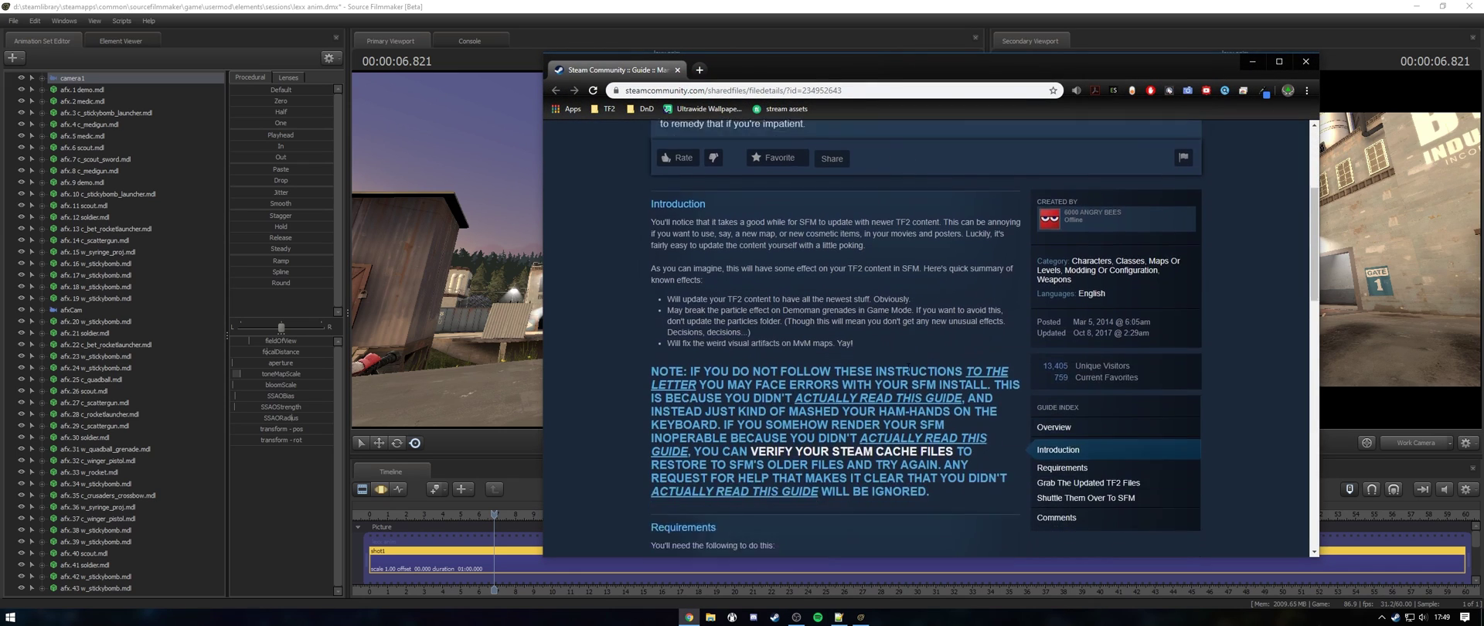
{"action": "scroll", "coordinate": [906, 368], "scroll_direction": "up", "scroll_amount": 15}
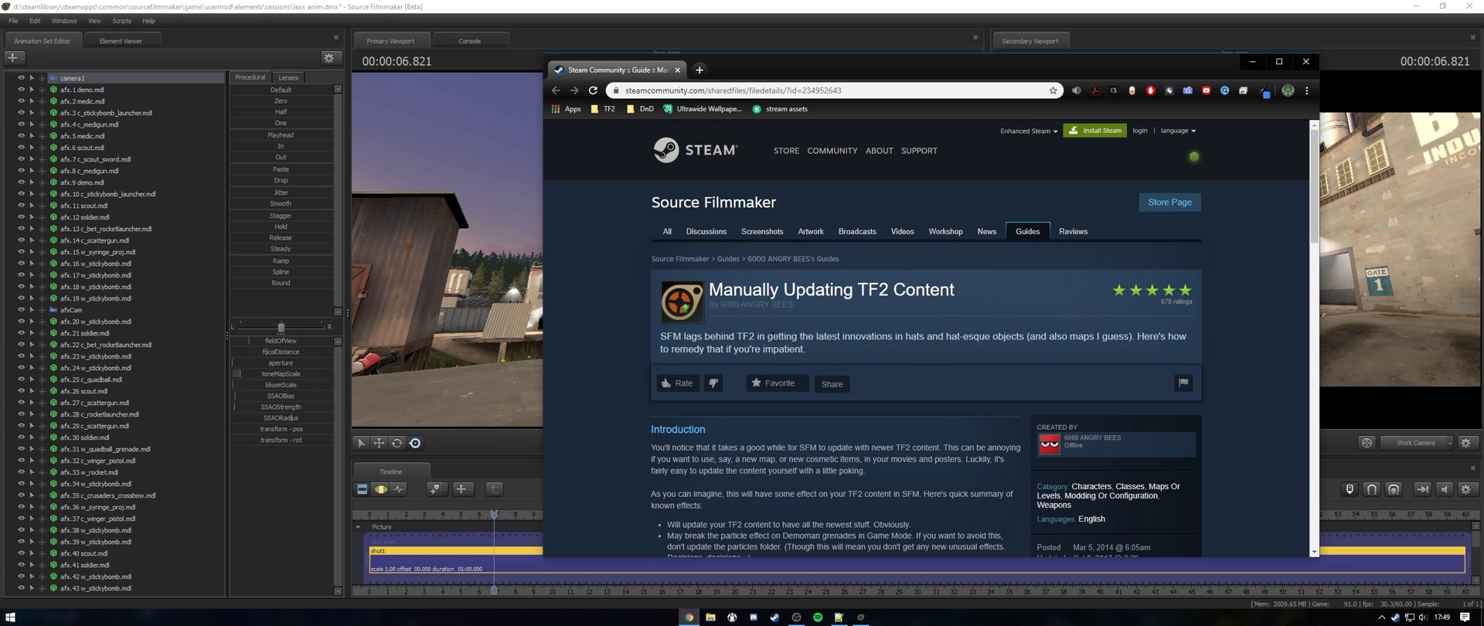
{"action": "key", "text": "alt+Tab"}
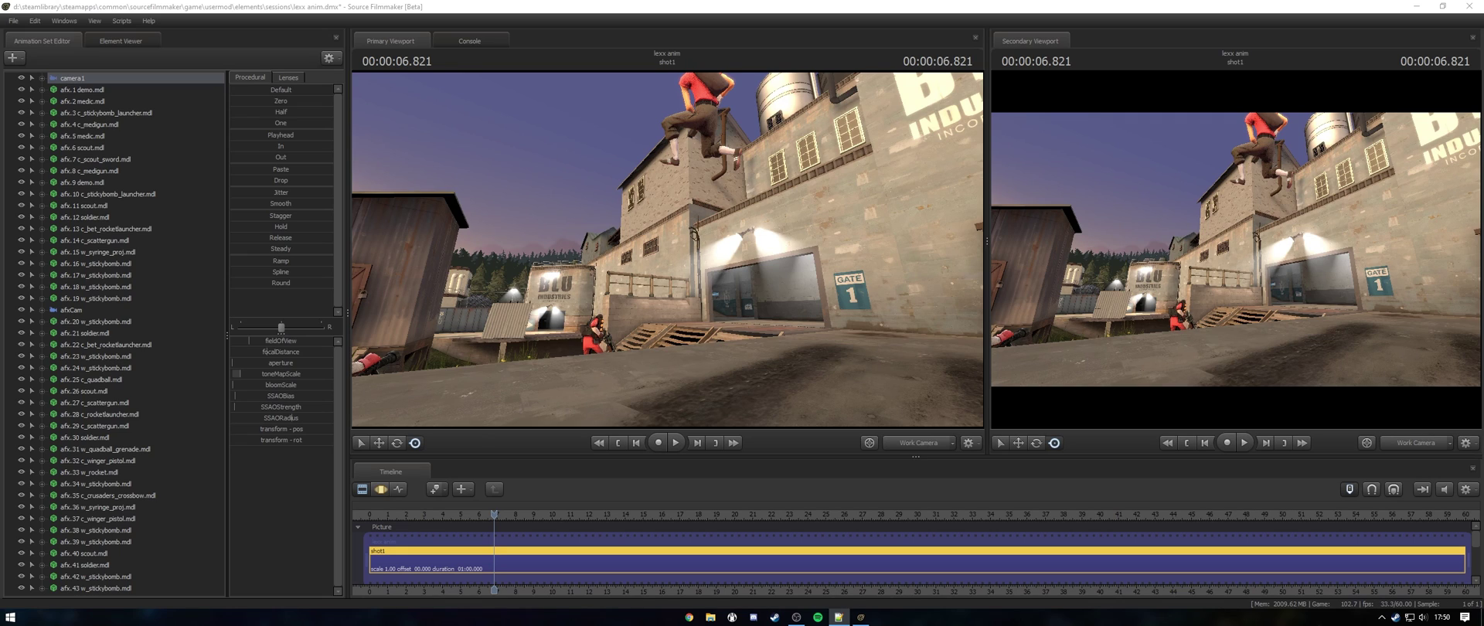
{"action": "left_click", "coordinate": [469, 43]}
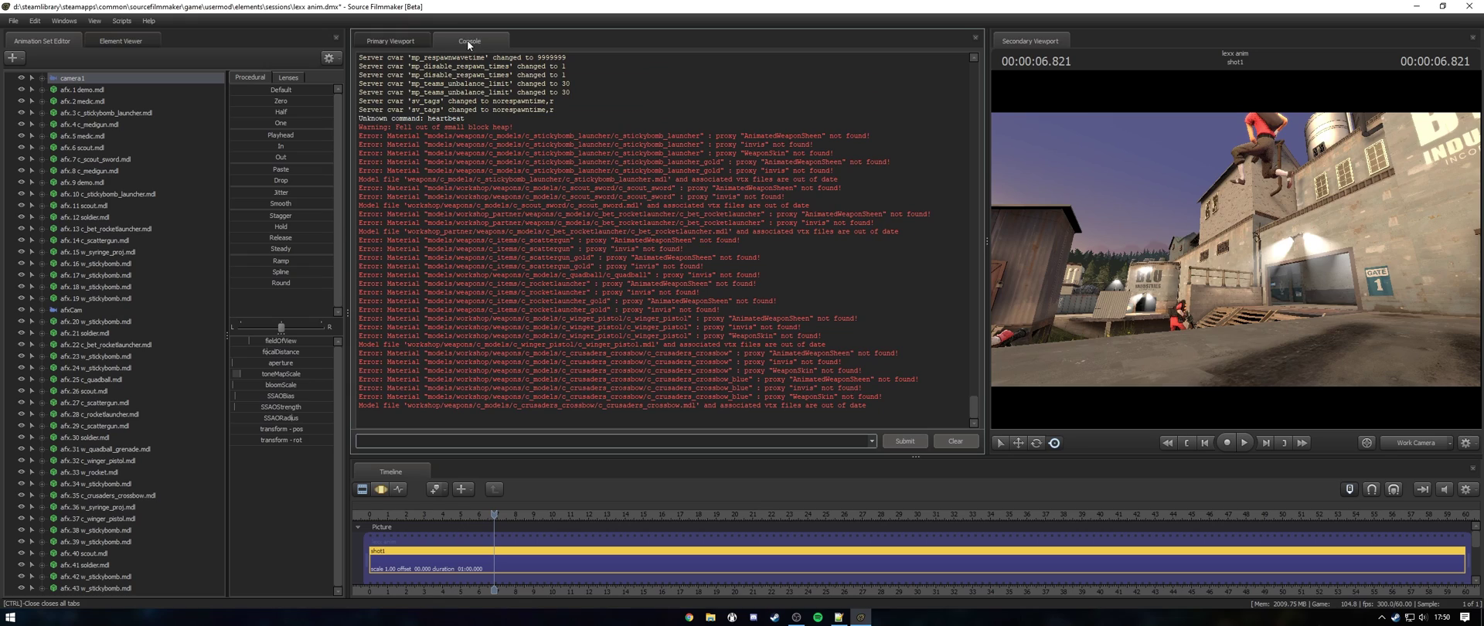